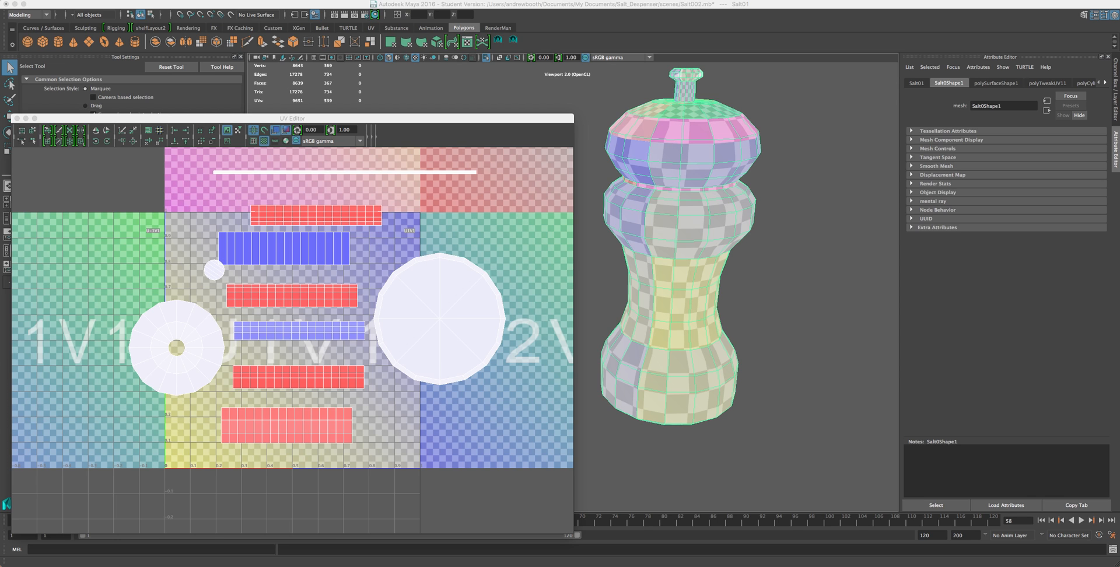
Step: Look through the 3D scenes and video tutorials on the designer's website in the browser, and return to Maya
left_click_drag(0, 32, 816, 57)
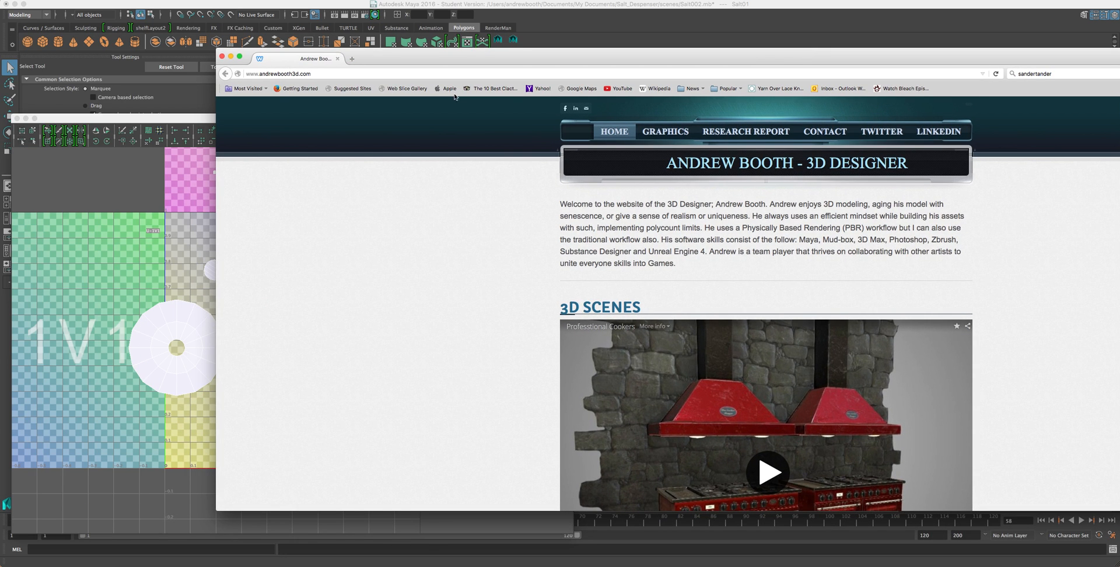
left_click_drag(470, 65, 367, 17)
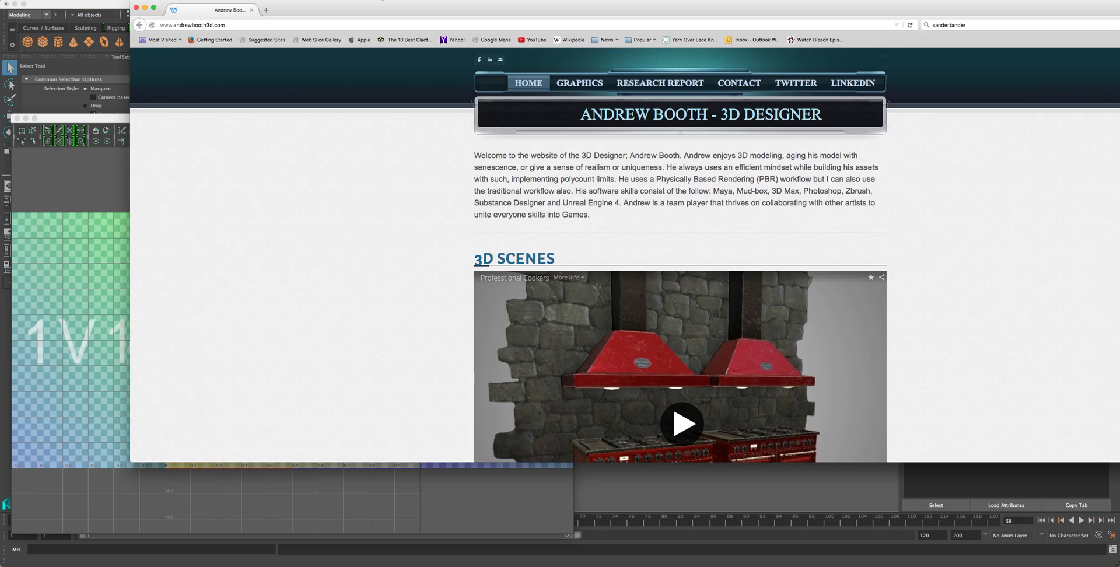
scroll(439, 198, "down", 15)
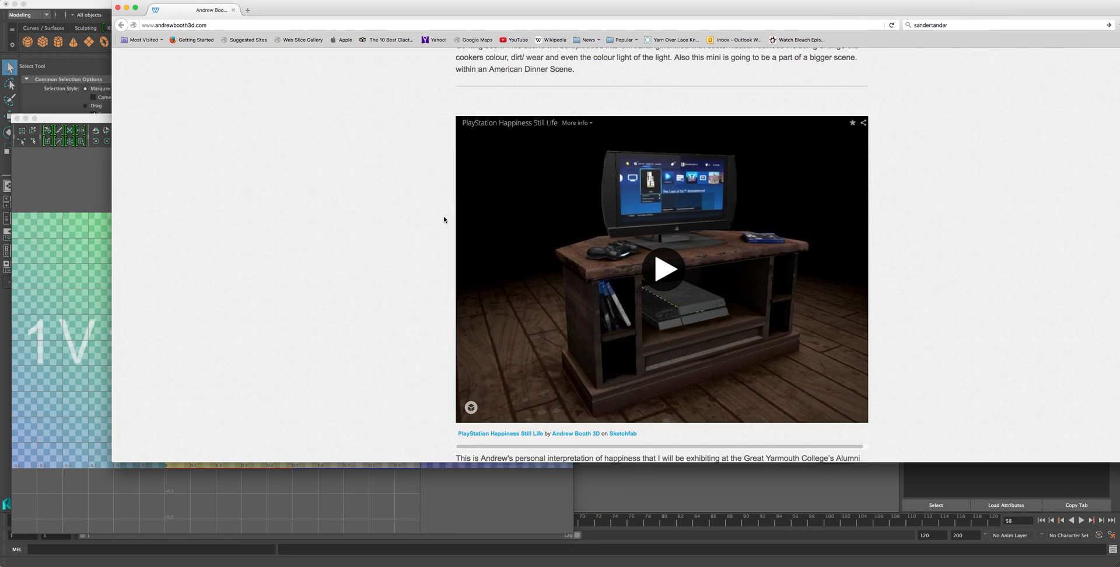
scroll(443, 220, "down", 5)
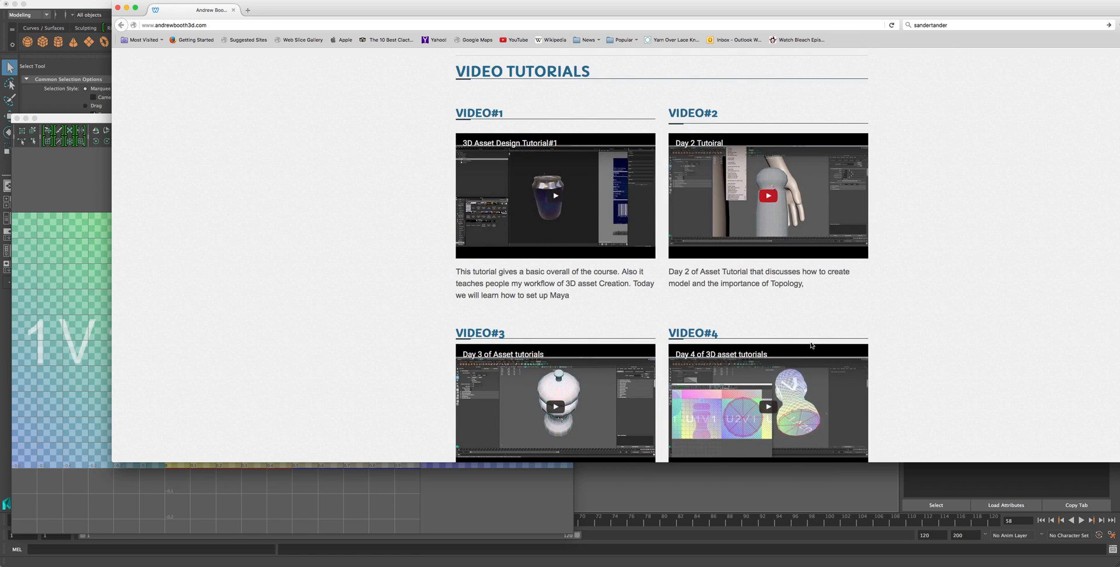
scroll(678, 295, "up", 5)
scroll(678, 296, "up", 15)
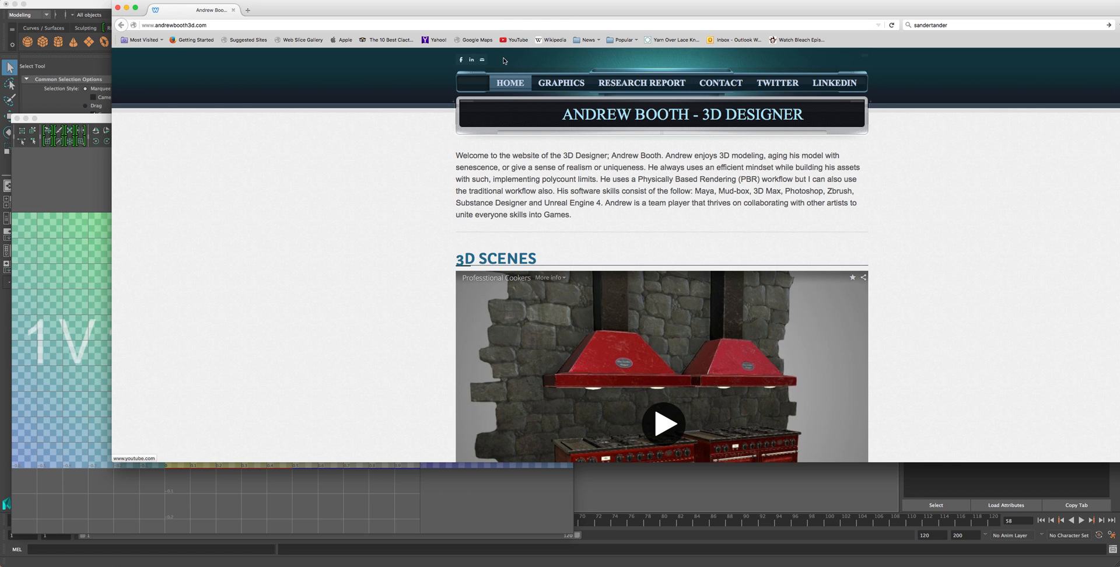
left_click(119, 8)
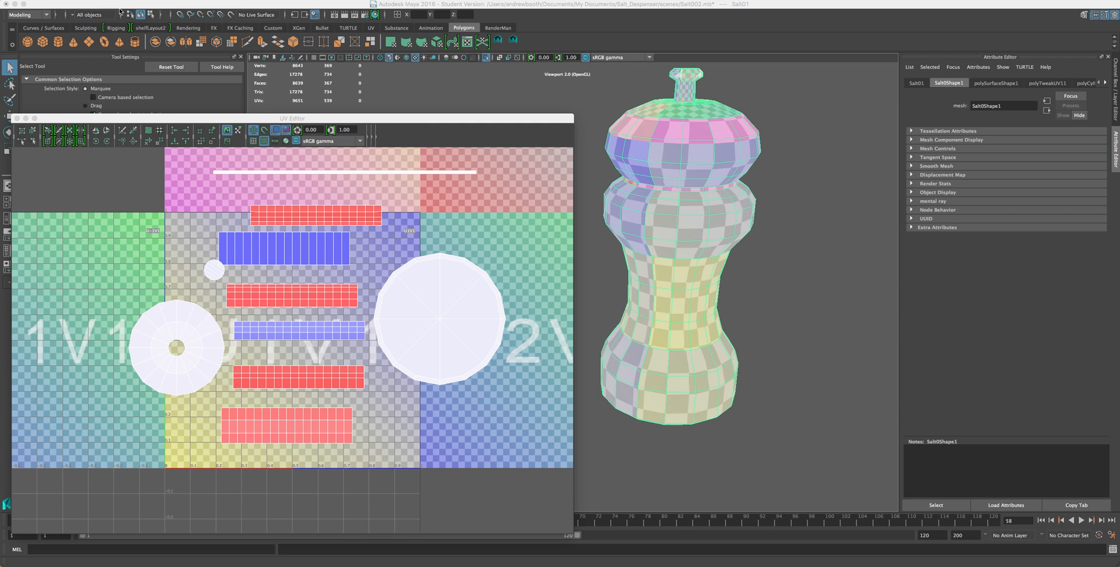
Step: Turn on the texture border display for the UV shells and move the UV Editor window over the viewport
left_click_drag(429, 118, 404, 125)
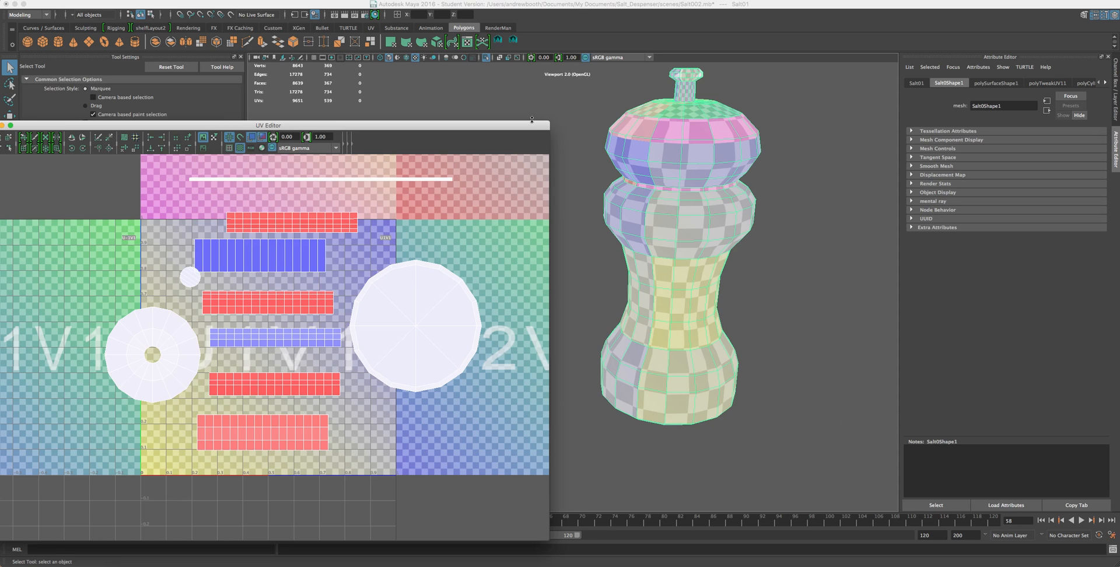
left_click_drag(532, 121, 887, 95)
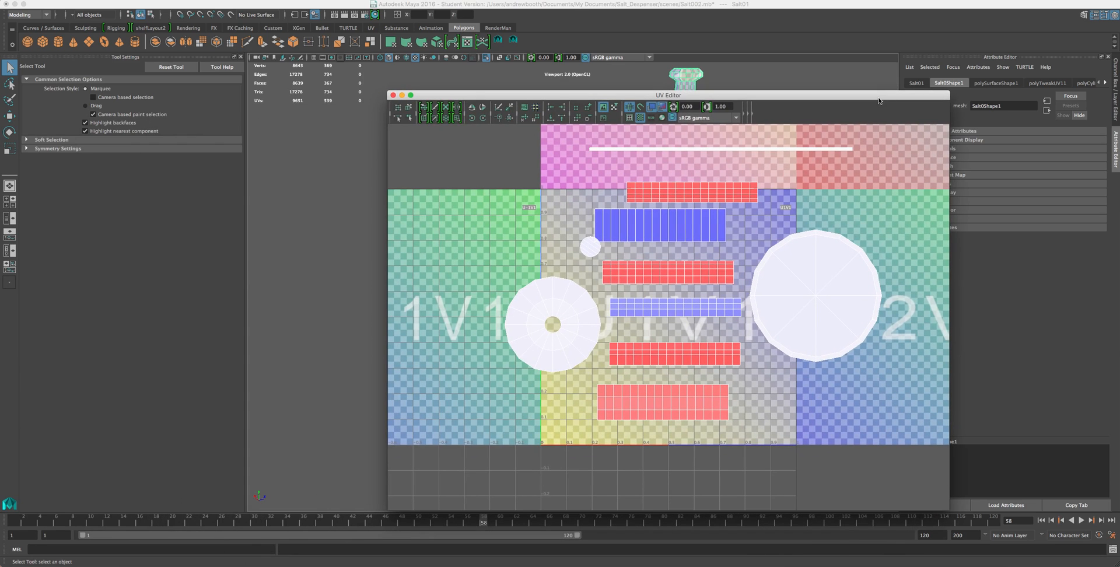
left_click(630, 119)
left_click_drag(601, 97, 181, 77)
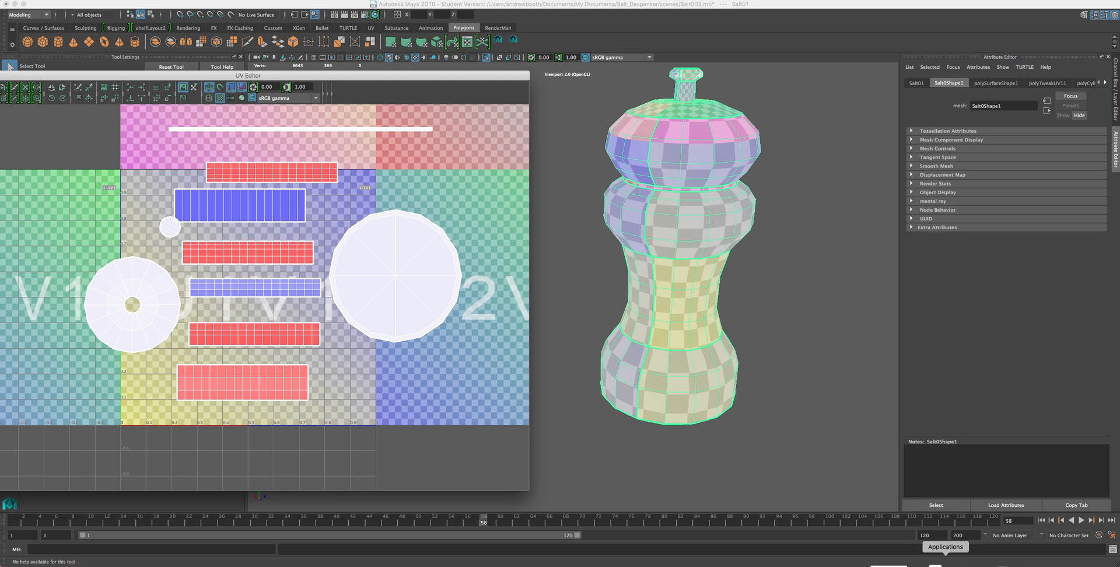
left_click_drag(428, 69, 600, 78)
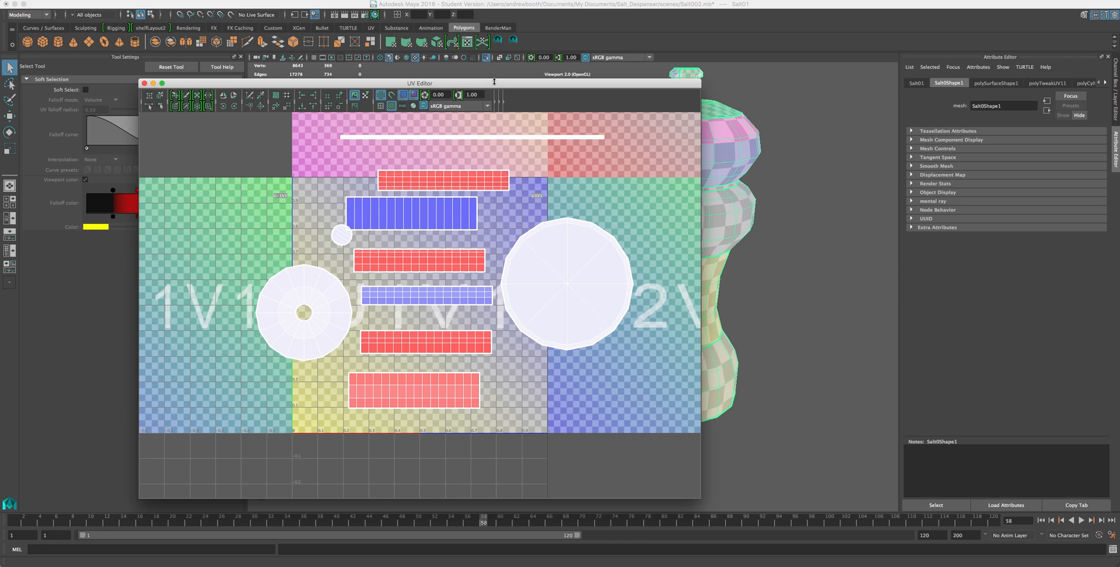
left_click_drag(493, 83, 344, 105)
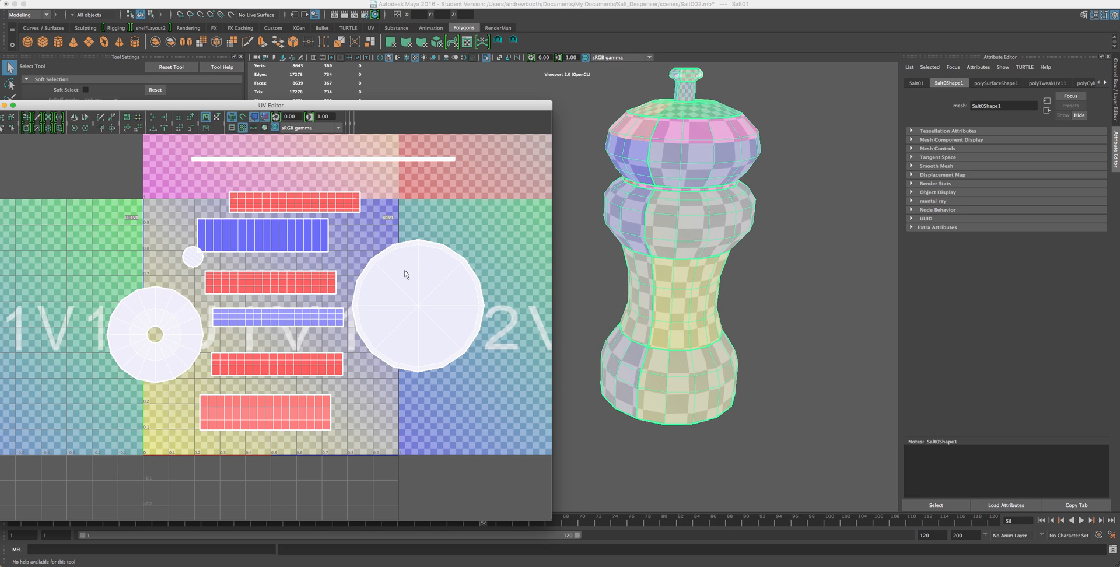
left_click_drag(368, 108, 570, 72)
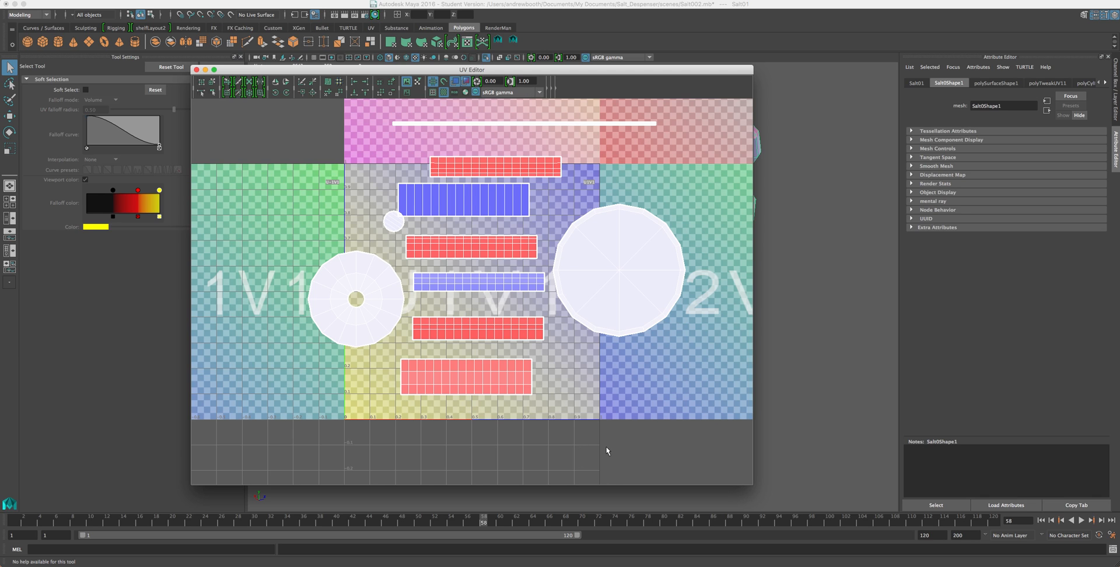
Step: Select all UV shells with the Move UV Shell Tool and open the Layout UVs options beside the UV Editor
left_click(213, 81)
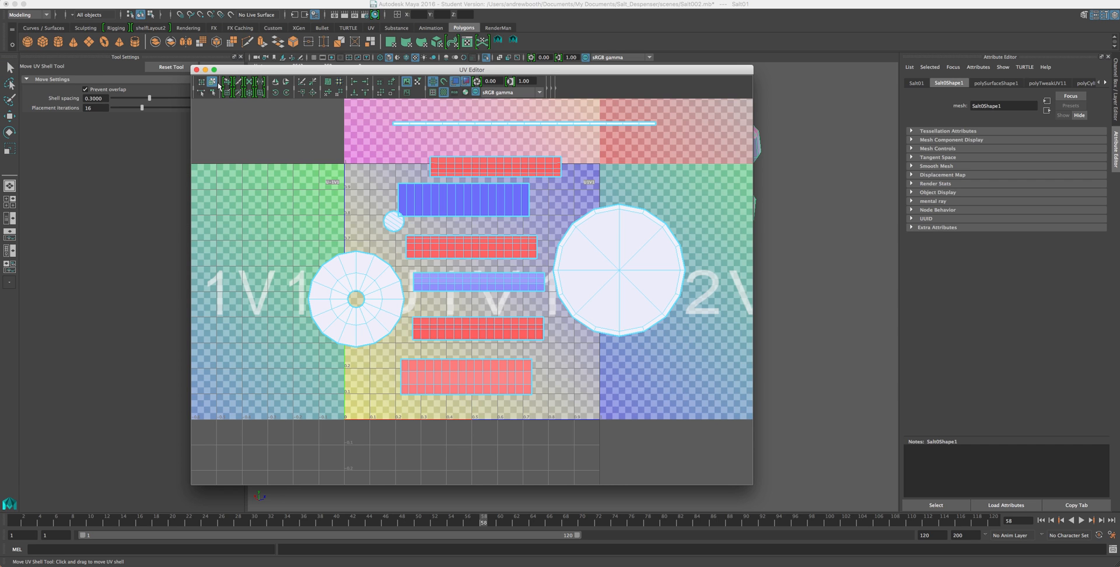
left_click_drag(709, 421, 234, 104)
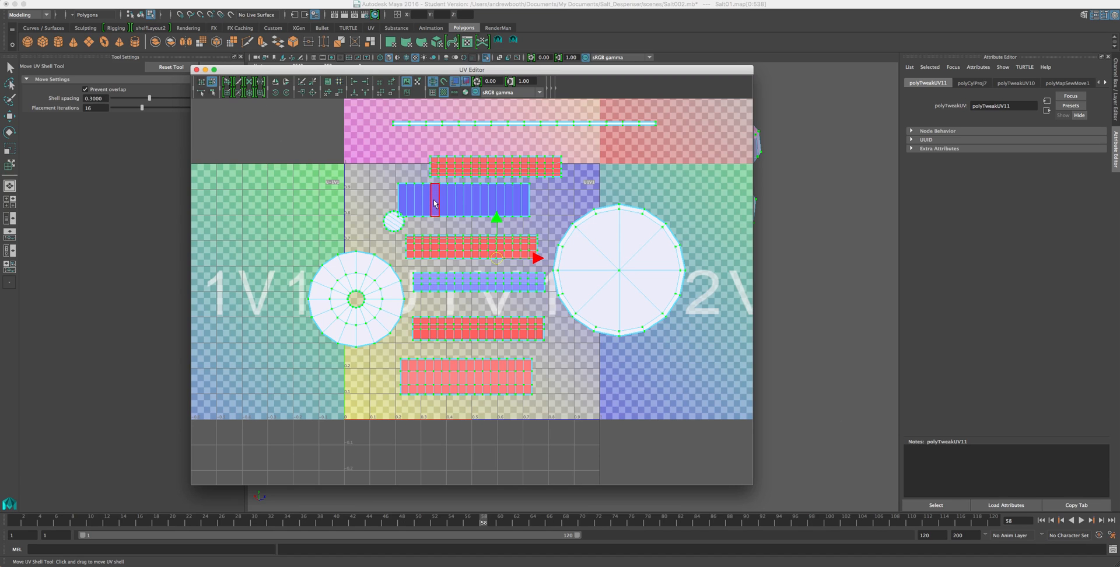
right_click_drag(419, 195, 517, 435)
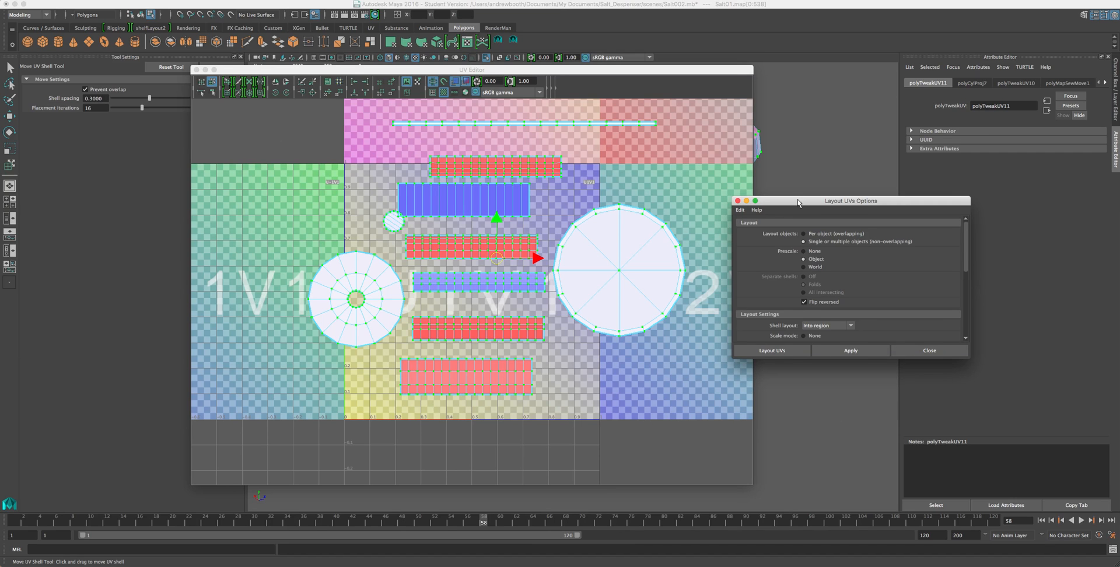
left_click_drag(798, 201, 775, 161)
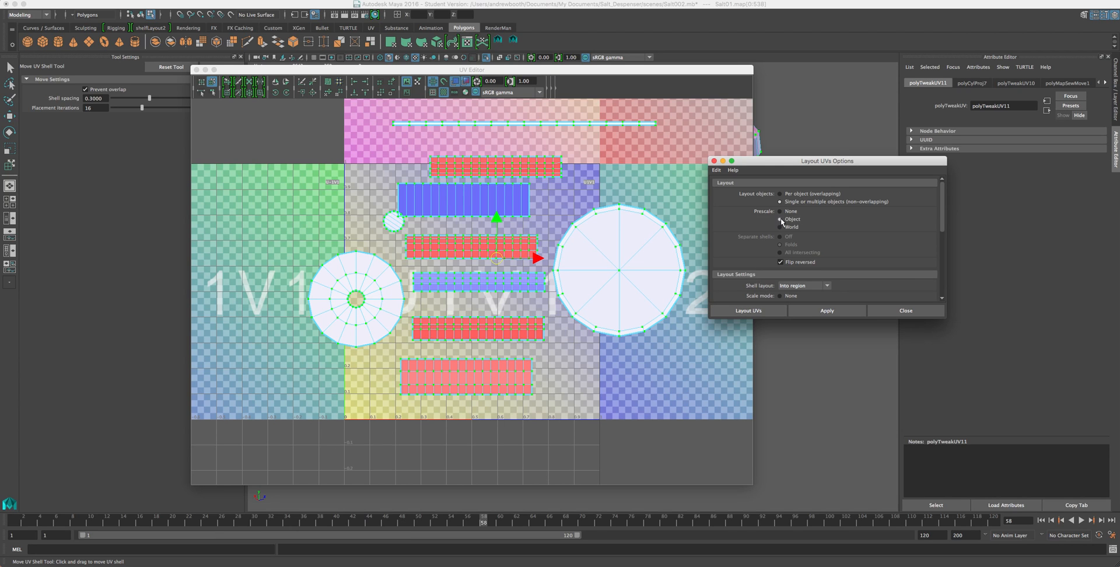
left_click_drag(652, 71, 503, 124)
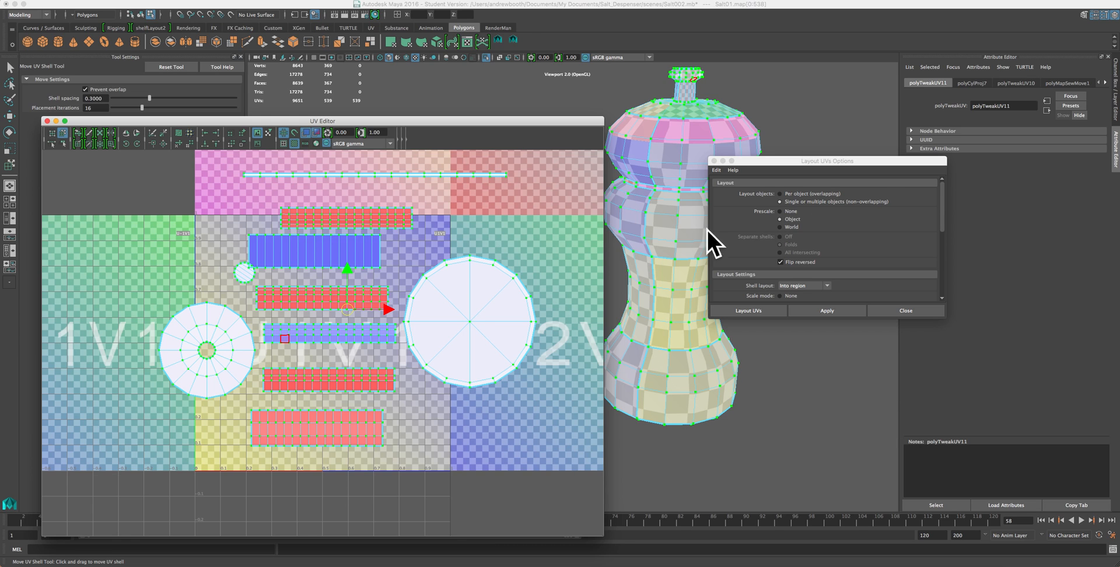
Step: Move the large dark blue UV shell across the UV tile's side edge and the uppermost red shell above the tile
scroll(764, 236, "down", 3)
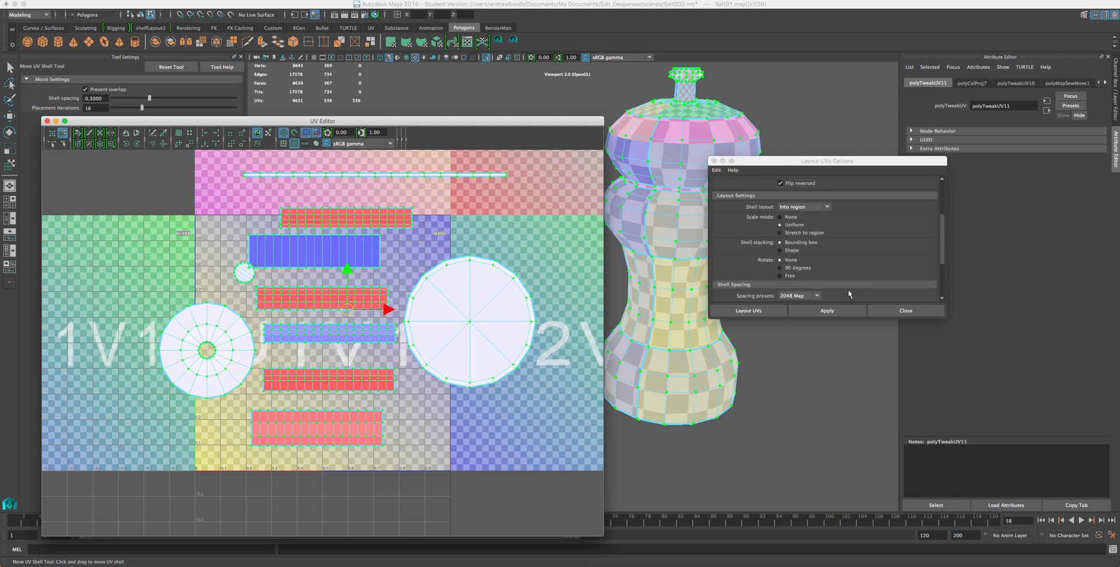
scroll(805, 276, "down", 3)
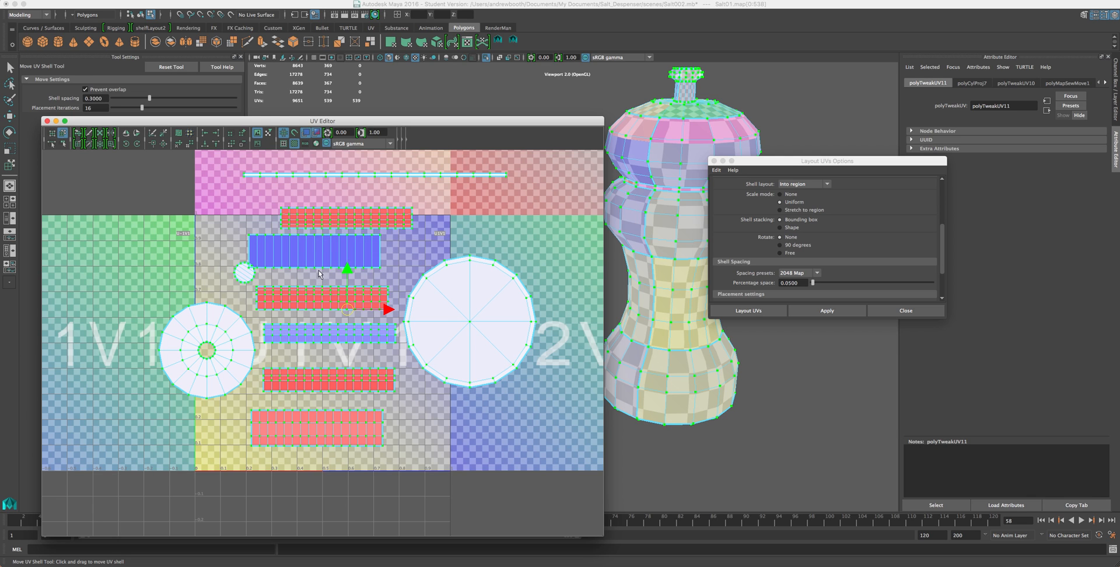
left_click_drag(302, 254, 180, 248)
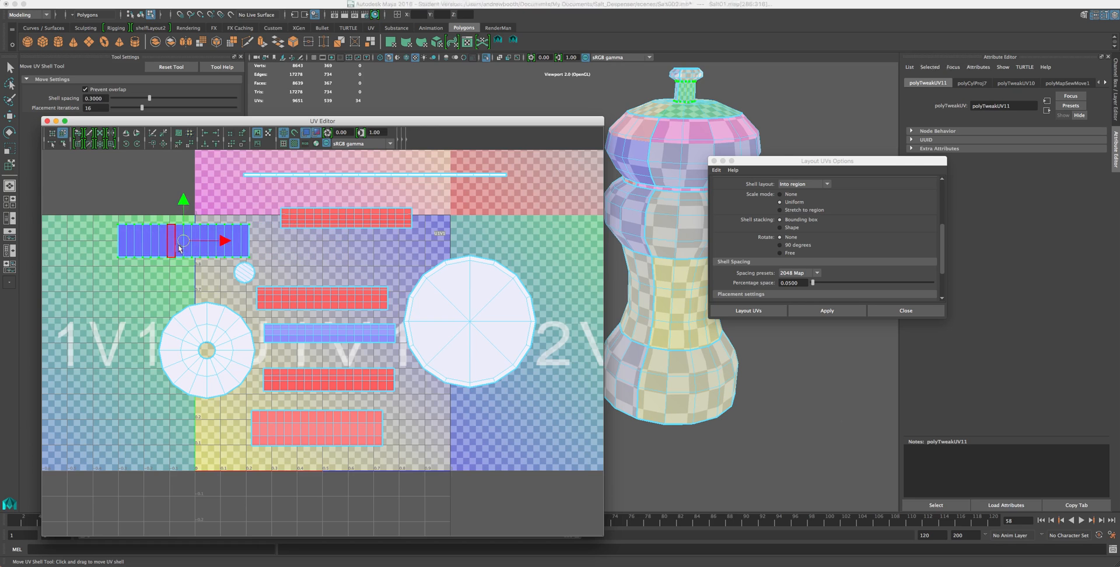
left_click_drag(309, 216, 339, 192)
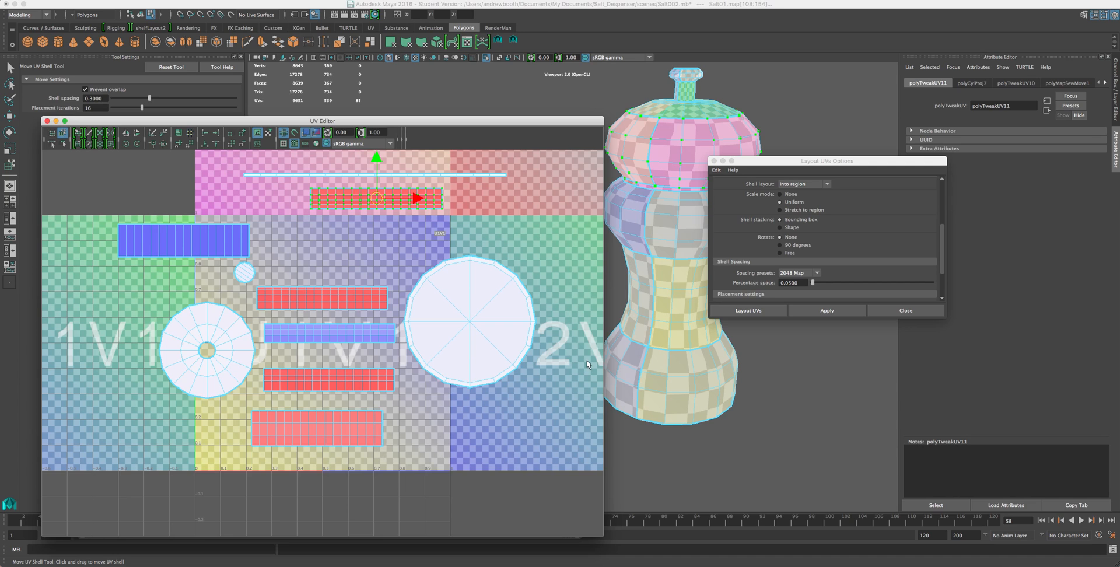
Step: Set the shell spacing preset for the UV layout to 2048 Map
left_click(797, 272)
left_click(796, 276)
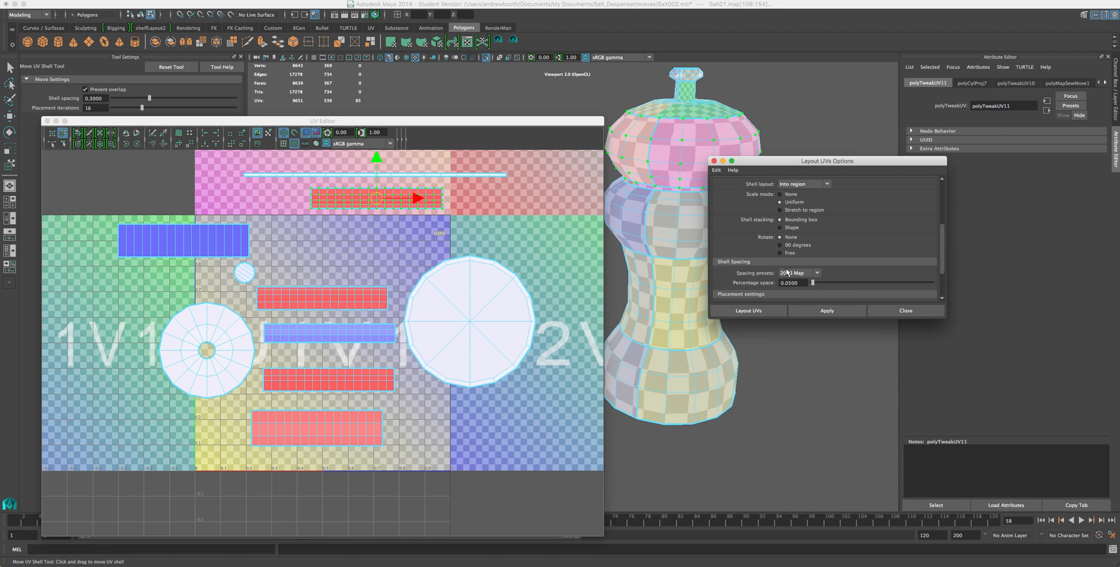
left_click(786, 275)
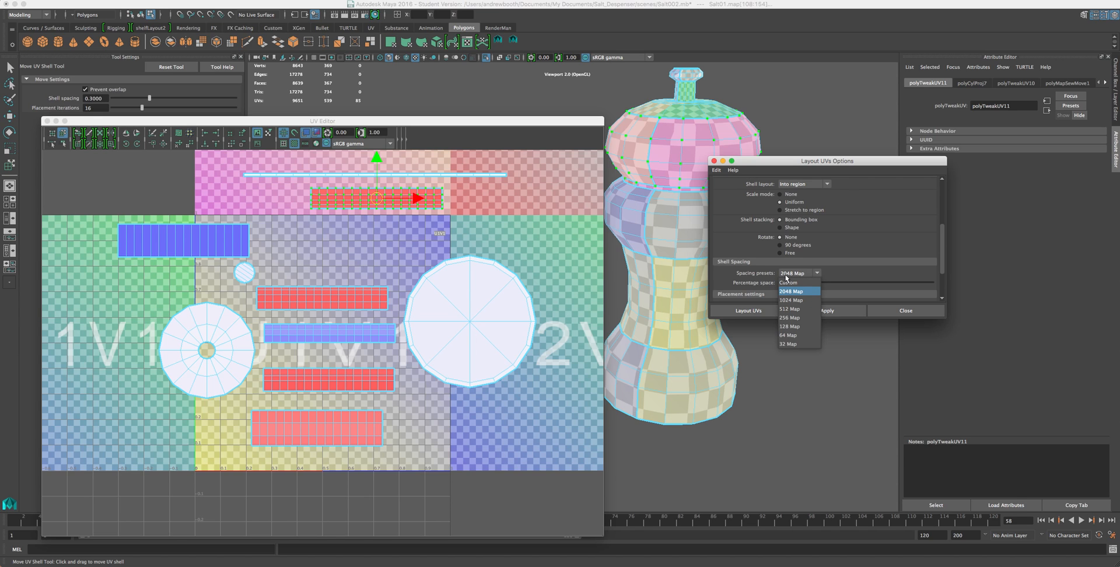
left_click(784, 291)
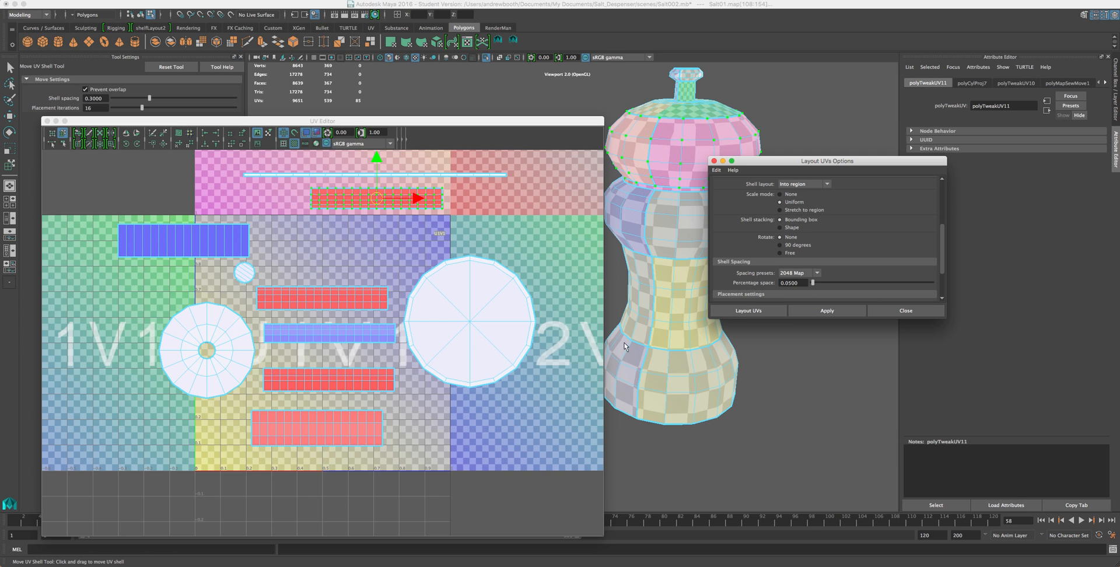
left_click(804, 274)
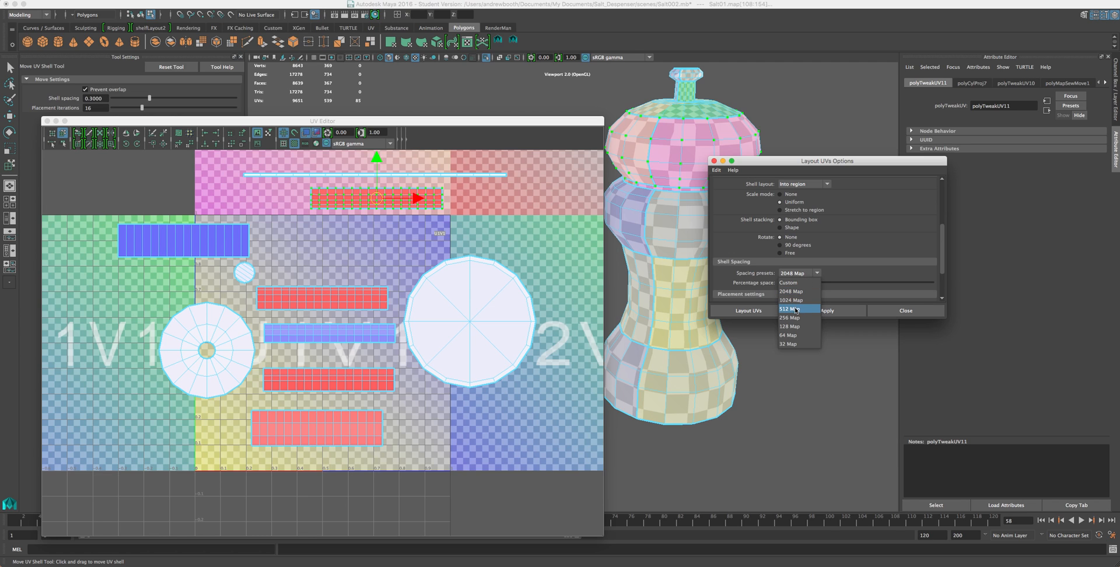
left_click(784, 284)
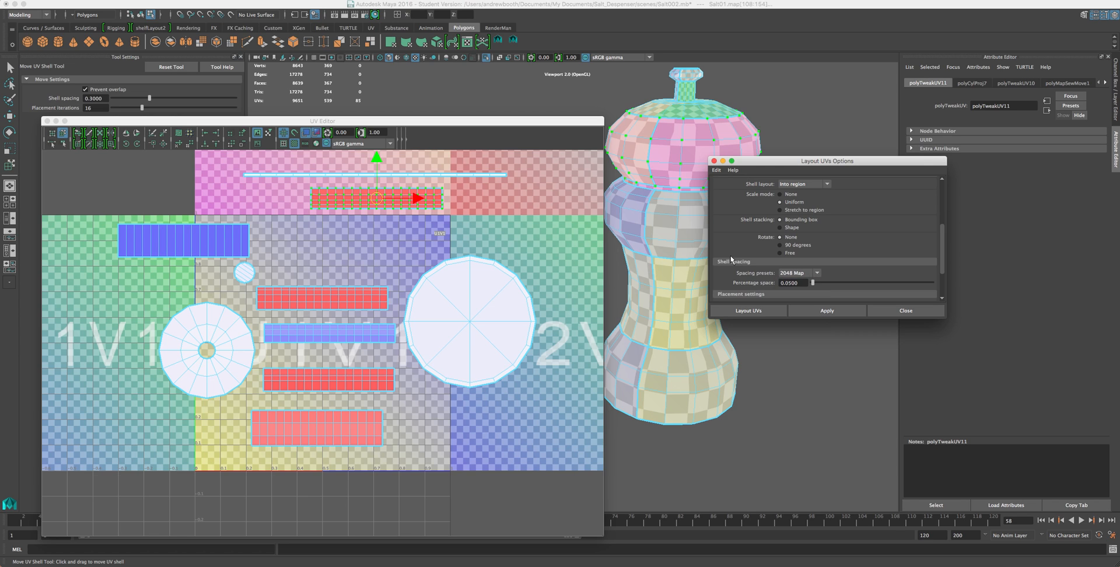
Step: Apply the UV layout using single or multiple objects (non-overlapping), Object prescale, uniform scaling and no rotation
scroll(807, 273, "up", 3)
scroll(807, 273, "up", 3)
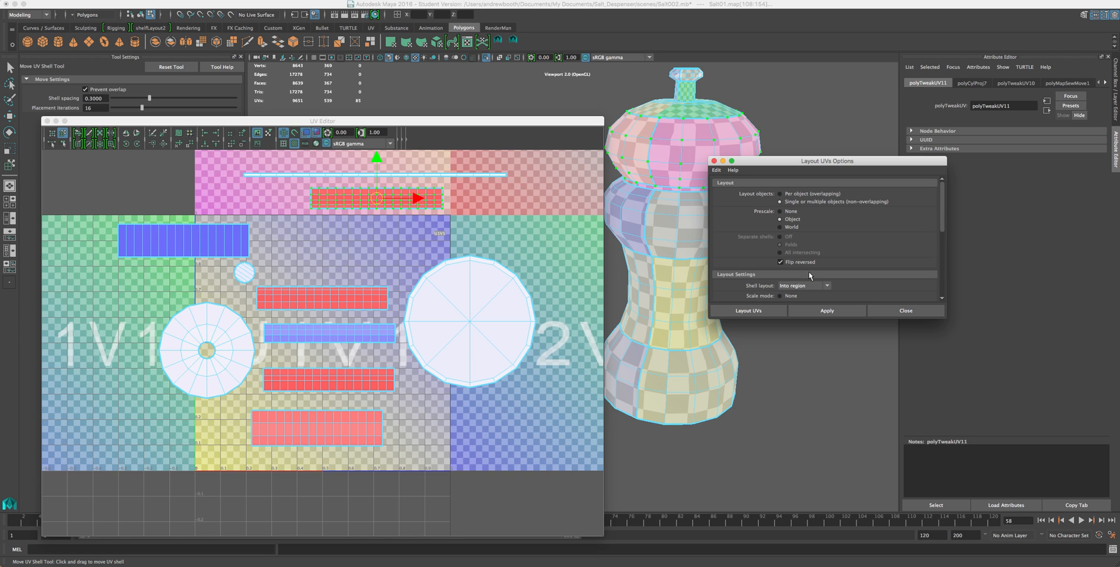
scroll(817, 201, "down", 6)
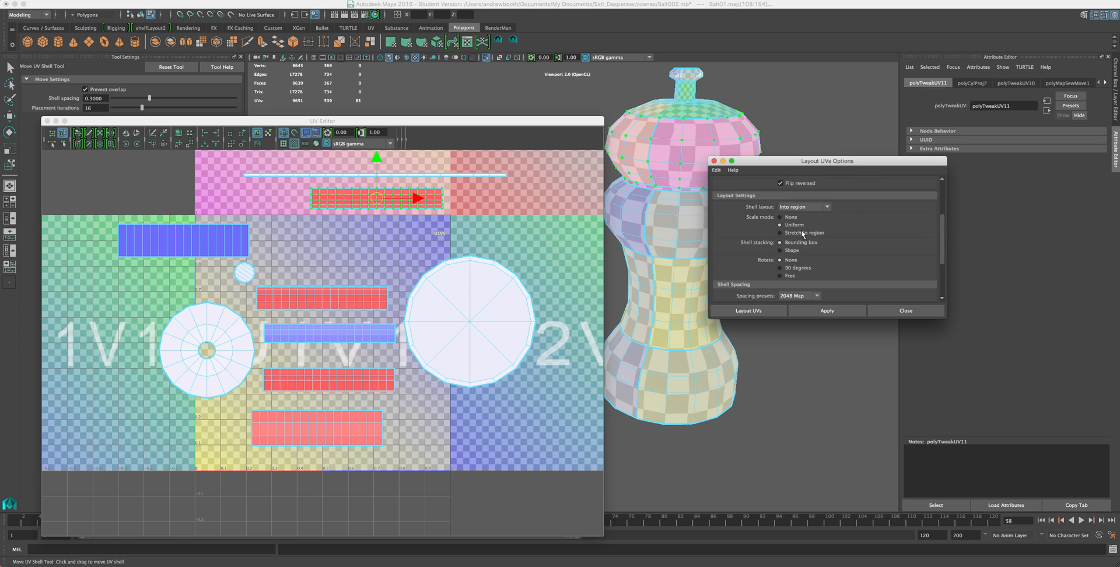
scroll(817, 246, "down", 3)
scroll(818, 248, "up", 8)
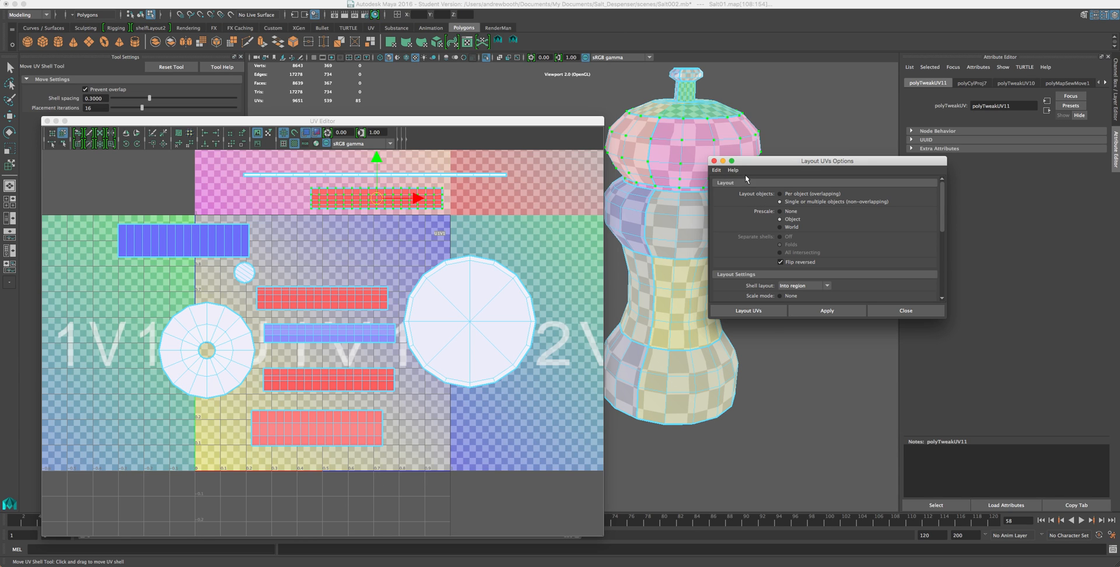
left_click(779, 193)
left_click(798, 202)
left_click(787, 220)
scroll(759, 253, "down", 4)
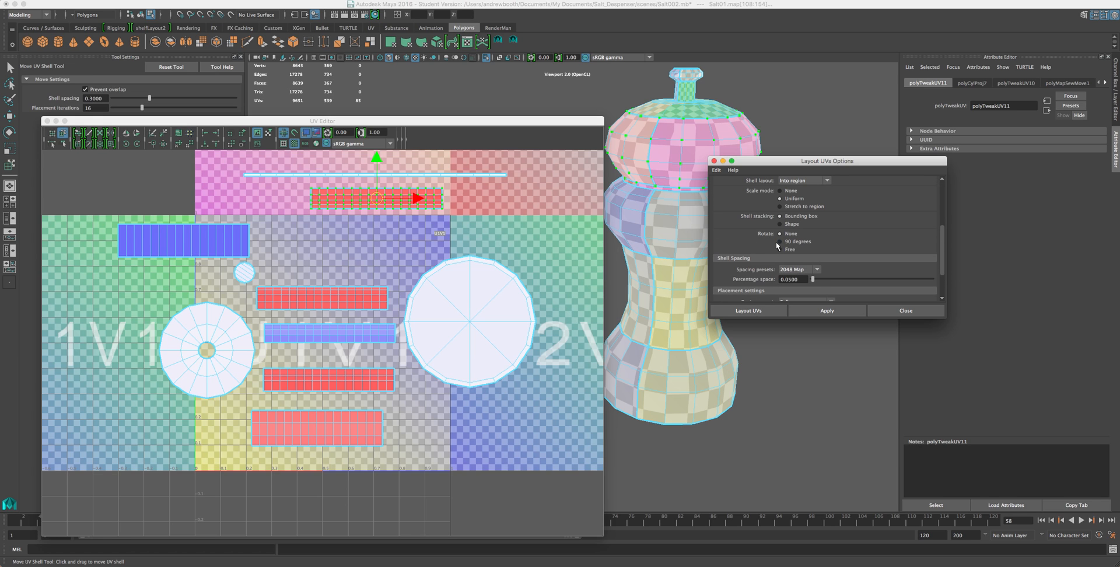
left_click(825, 311)
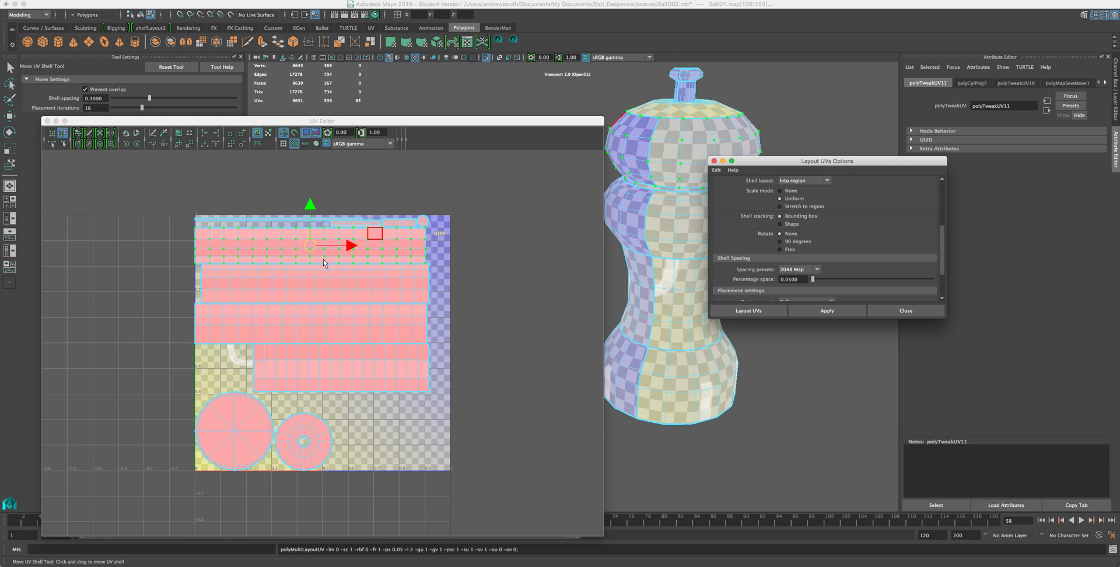
Step: Turn off the checker texture display and inspect the packed UV shells' shading on the salt dispenser model
scroll(251, 297, "up", 2)
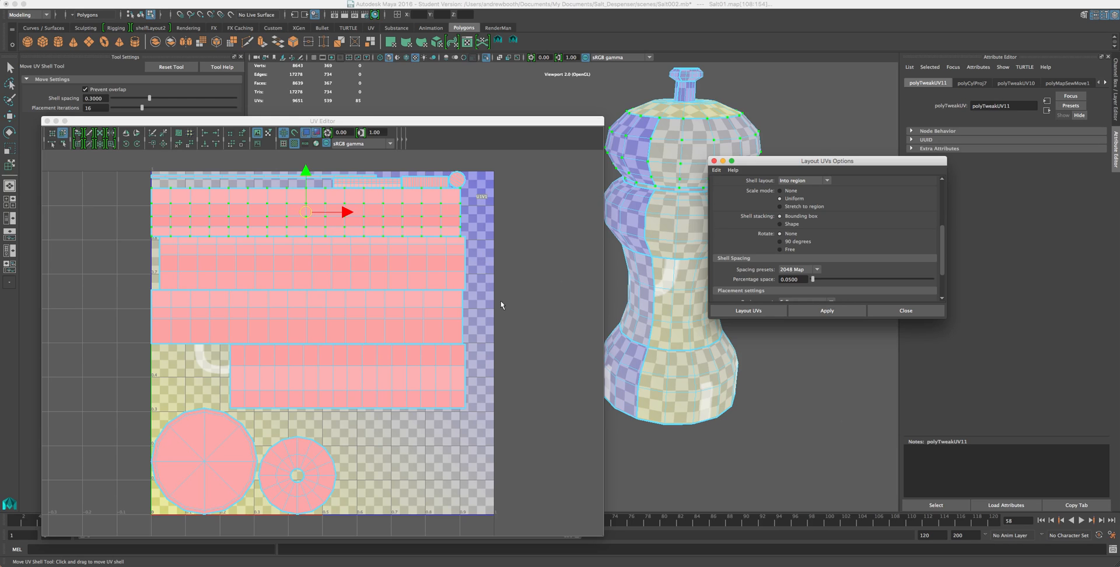
left_click(315, 134)
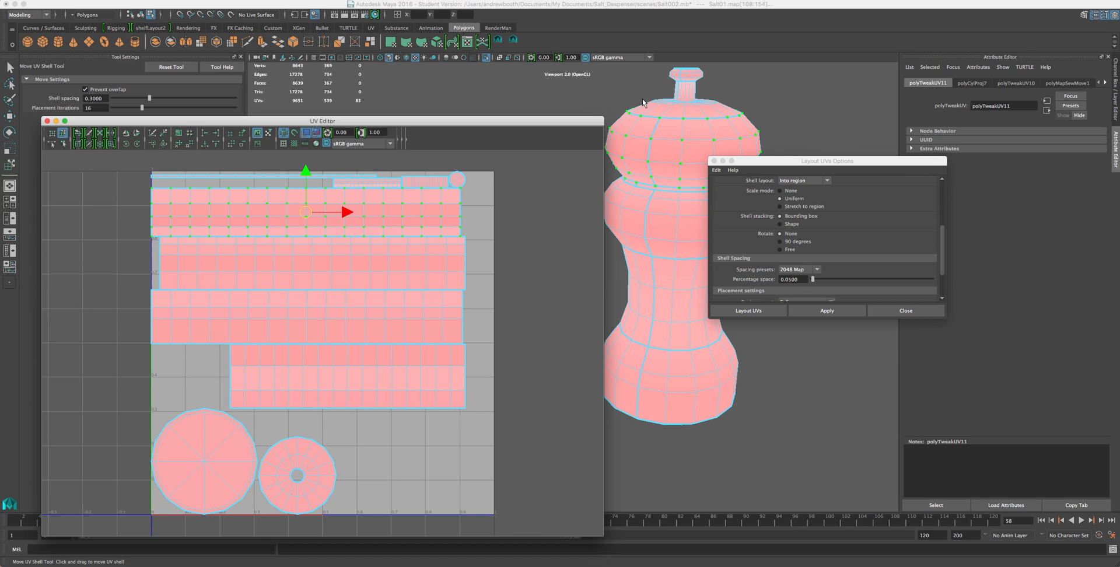
left_click_drag(643, 102, 686, 135, "alt")
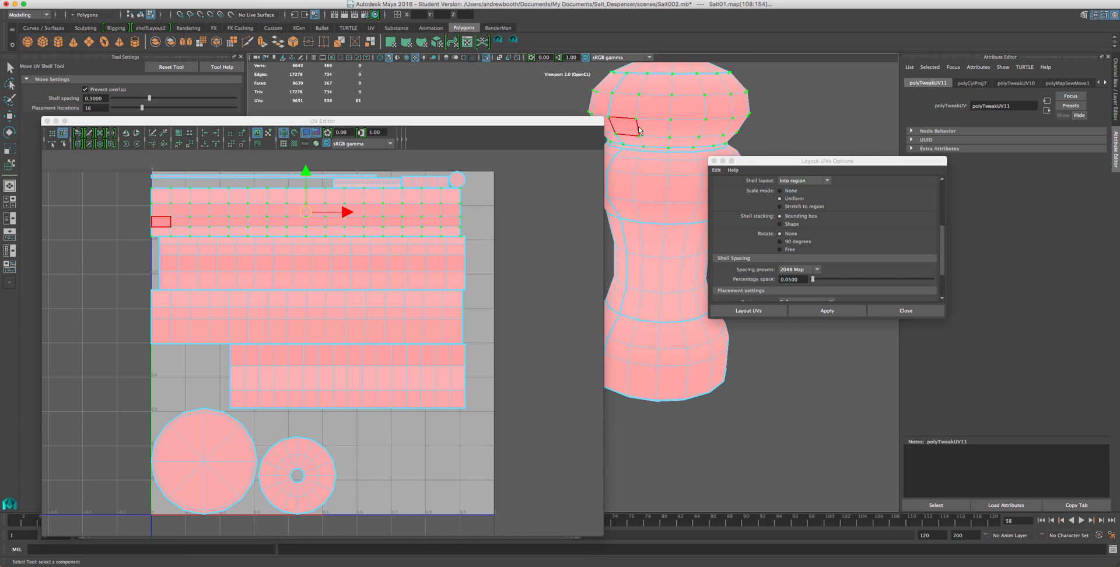
left_click_drag(640, 131, 623, 153, "alt")
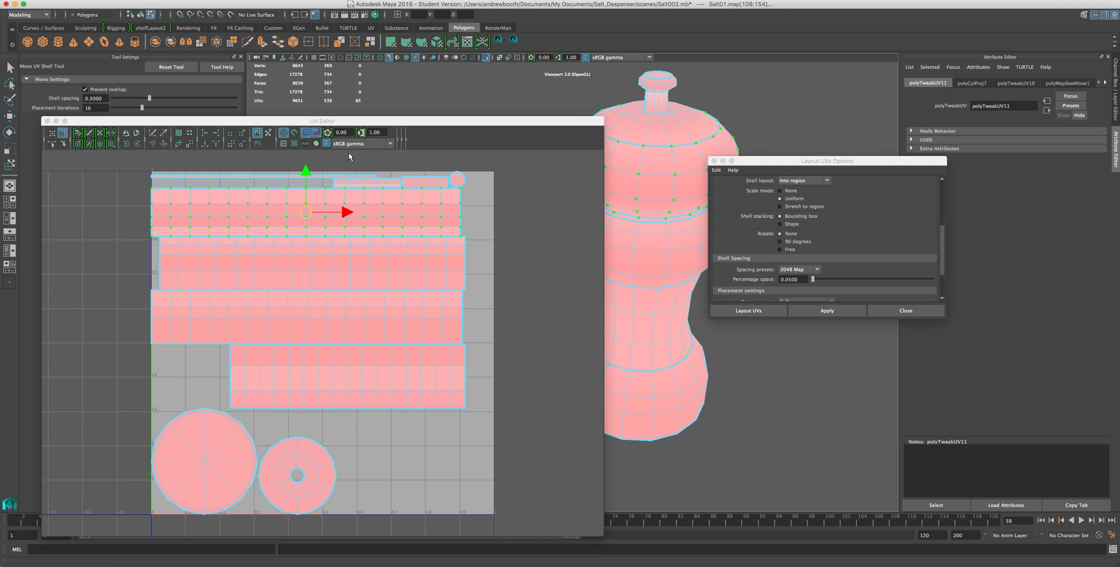
Step: Turn off the UV distortion shading and display the checker texture on the UV shells and the salt dispenser
left_click(316, 133)
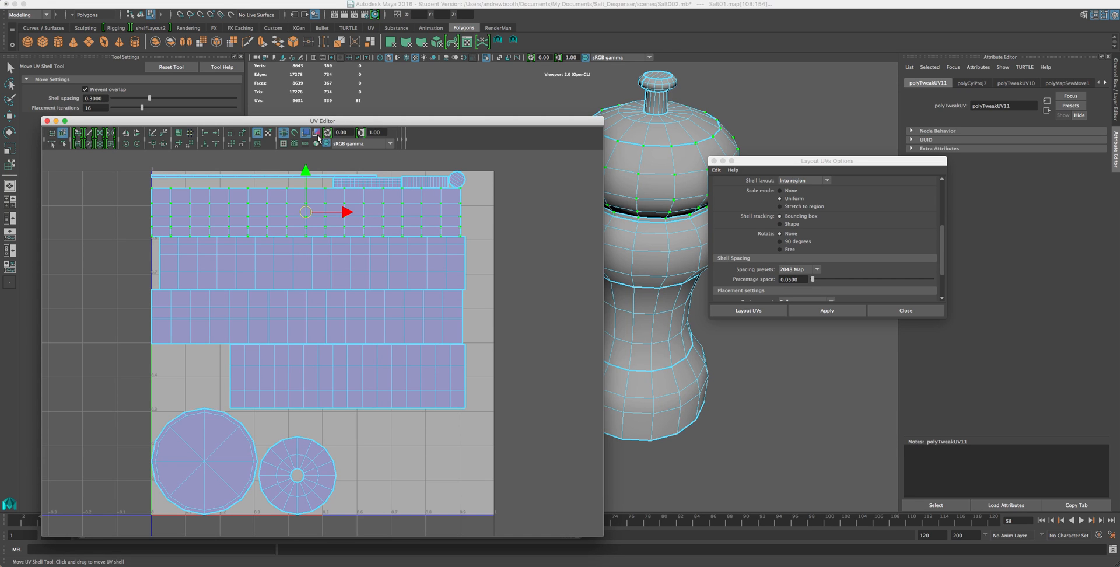
left_click(294, 144)
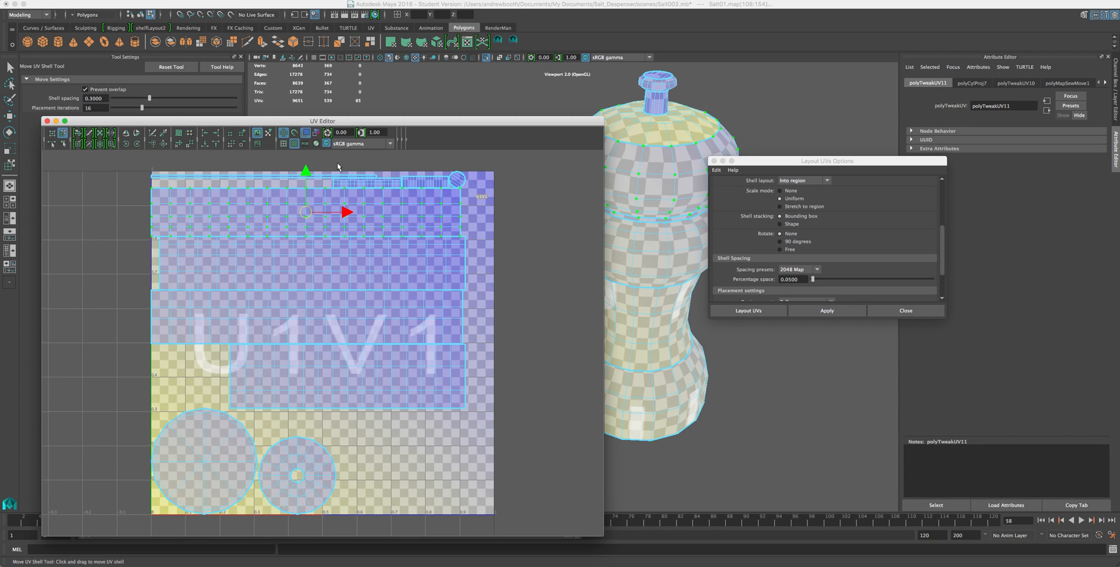
left_click(316, 134)
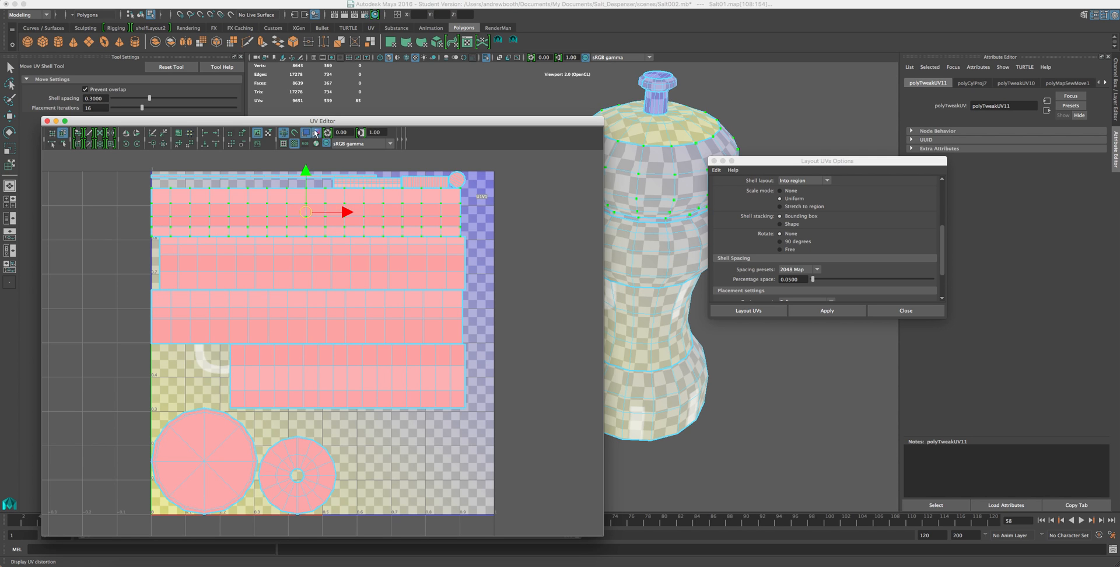
left_click(317, 134)
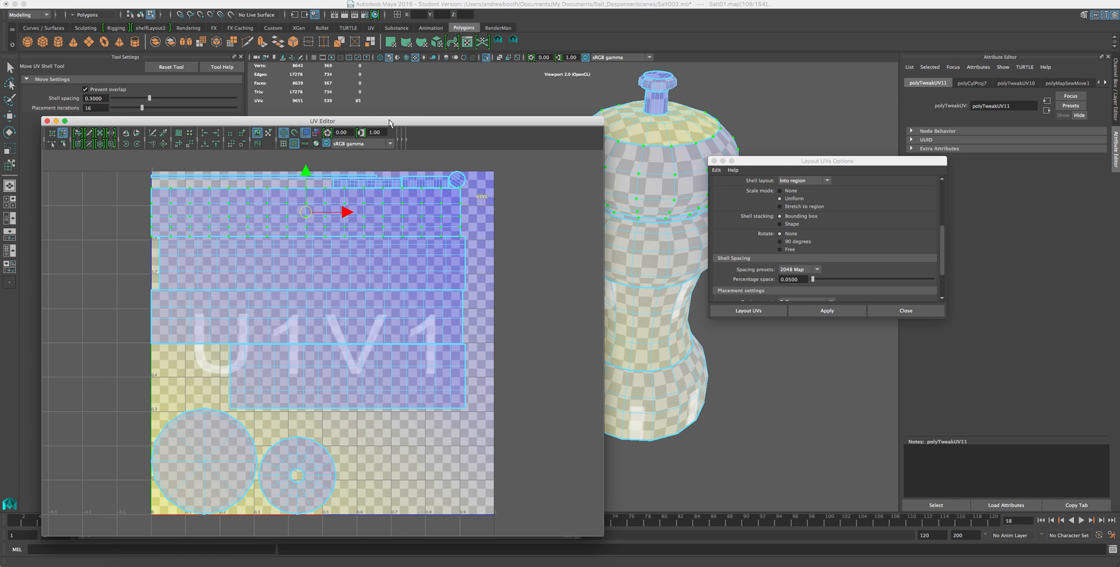
Step: Select all UV shells and move them together out of the U1V1 tile's main area toward the U2V1 tile
left_click_drag(391, 121, 538, 86)
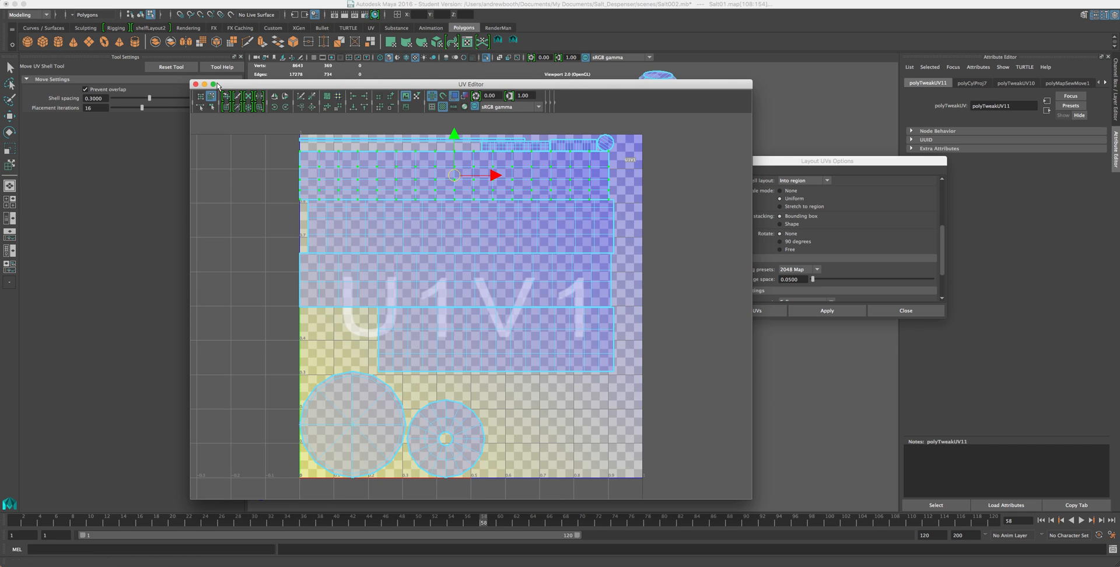
scroll(564, 329, "down", 3)
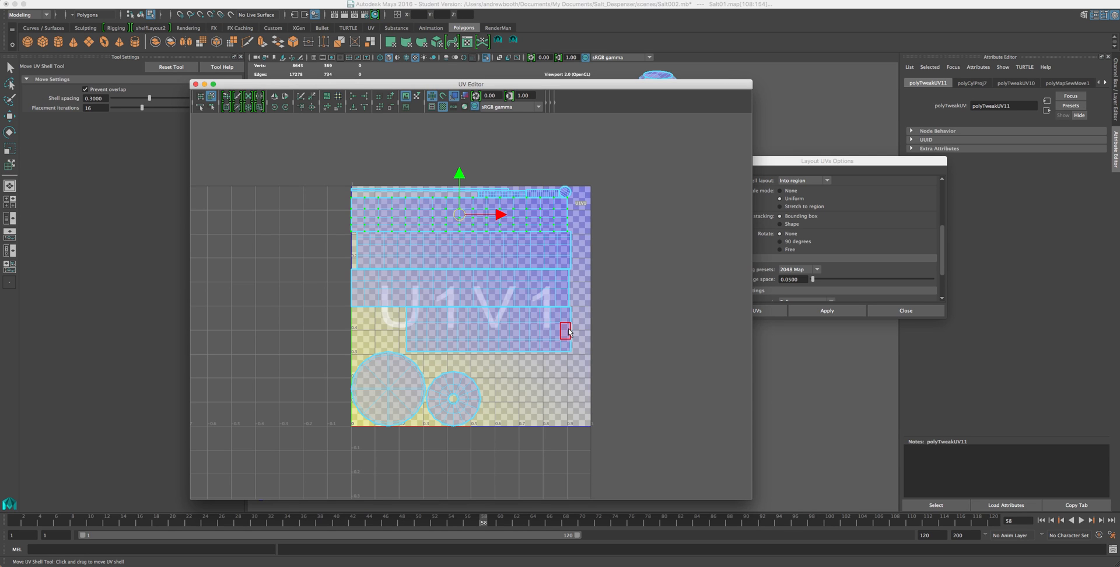
left_click_drag(596, 427, 373, 185)
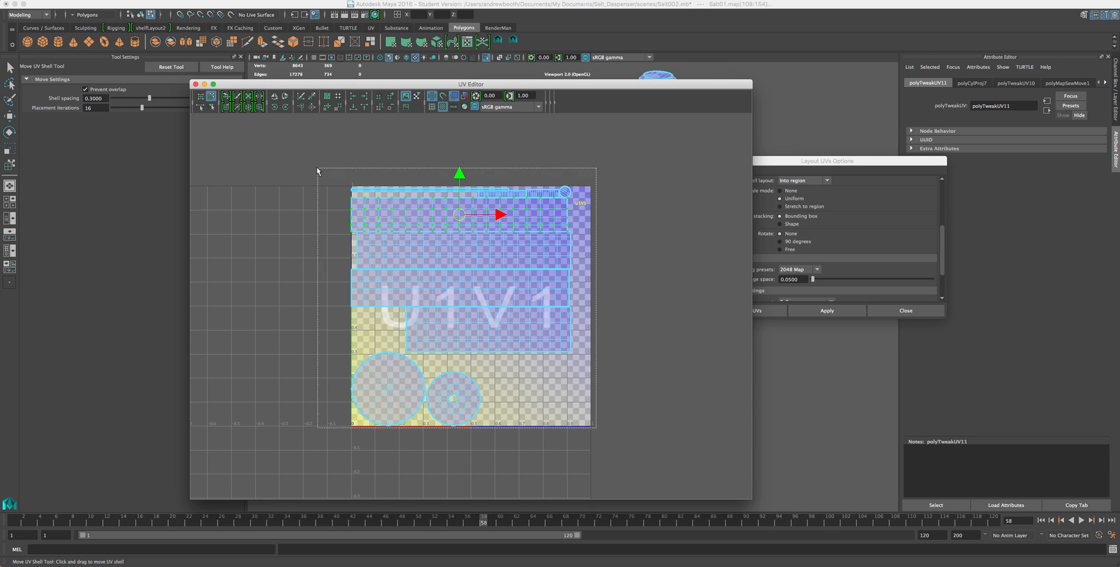
left_click_drag(467, 301, 674, 399)
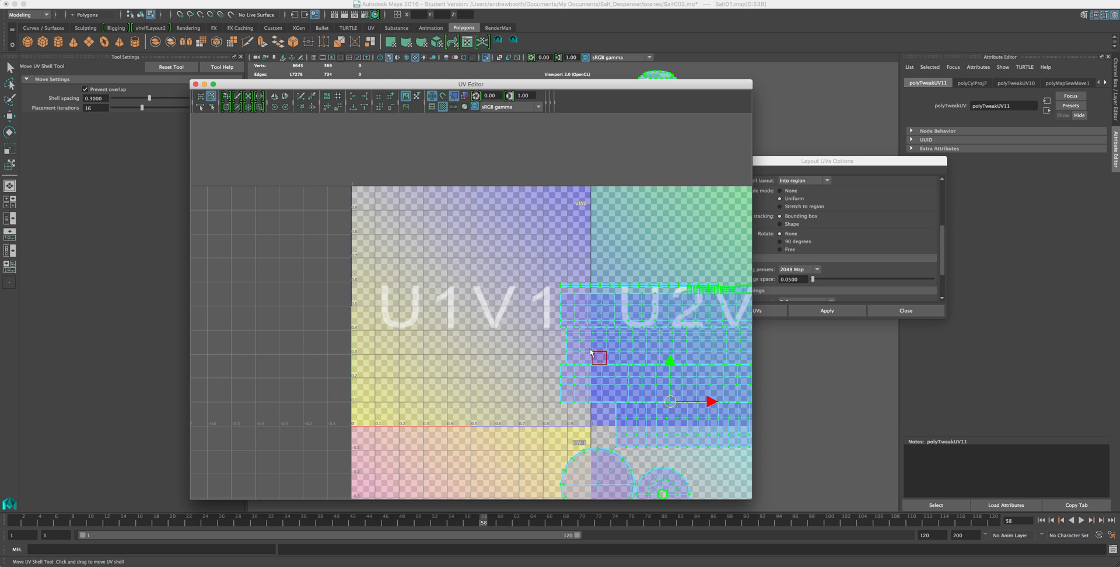
Step: Stack the four wide rectangular UV shells one below another inside the U1V1 tile, with the shortest one lowest
left_click_drag(532, 305, 402, 205)
left_click_drag(610, 330, 404, 236)
left_click_drag(579, 287, 626, 298)
left_click_drag(617, 371, 411, 279)
left_click_drag(647, 411, 397, 329)
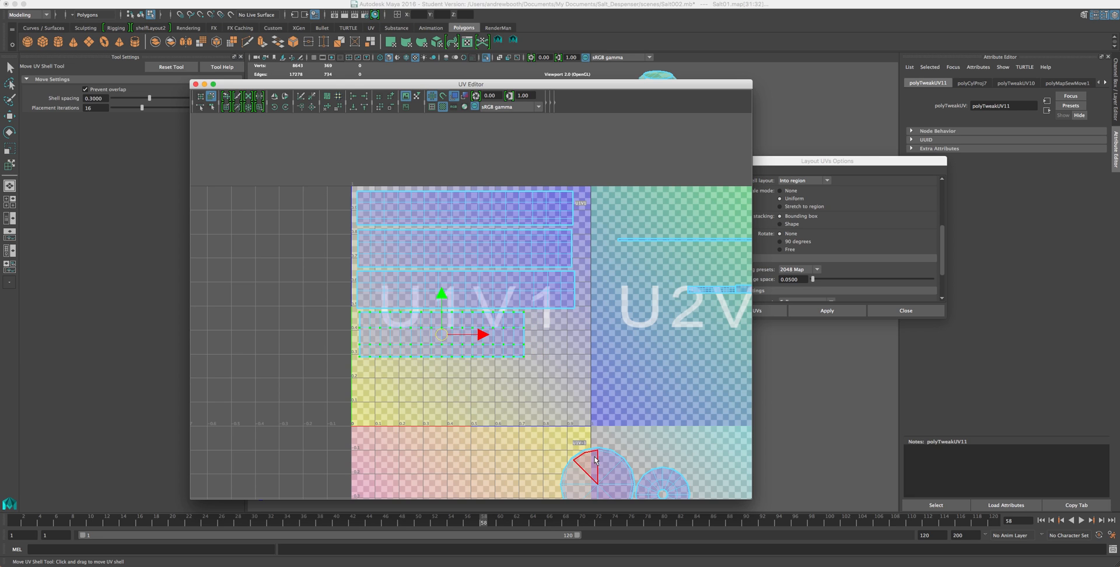
Step: Lower the shortest wide strip to the tile's bottom edge and place the large round shell between it and the third strip
left_click_drag(596, 461, 734, 347)
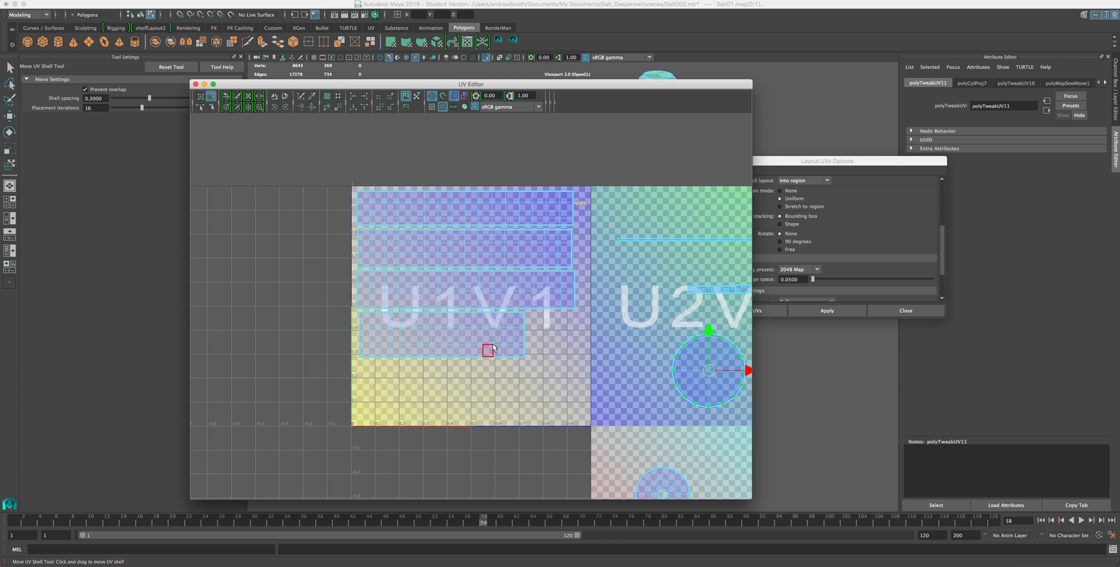
left_click_drag(488, 347, 487, 408)
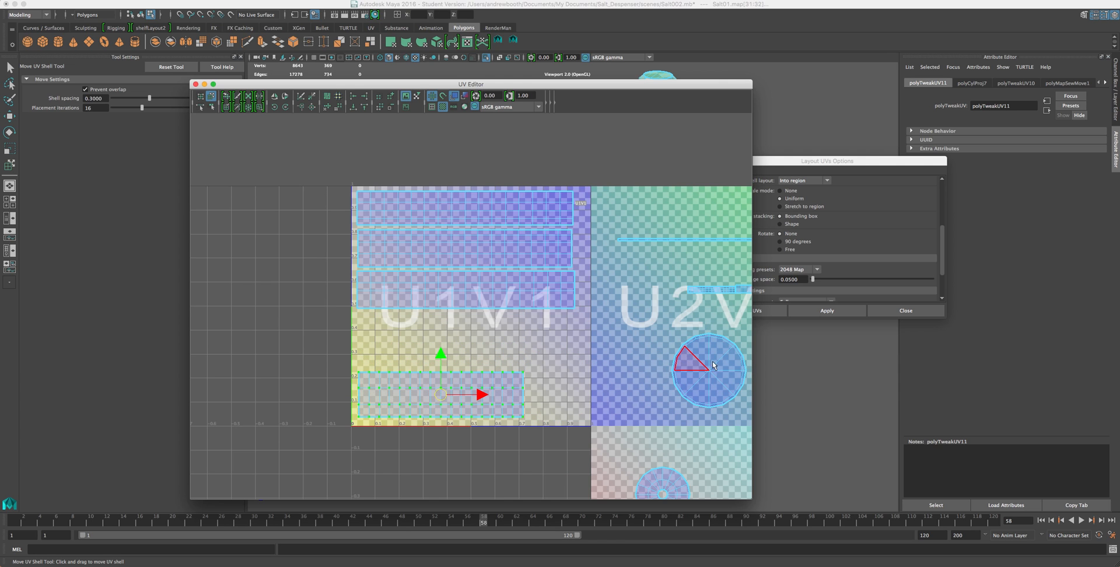
left_click_drag(732, 360, 538, 358)
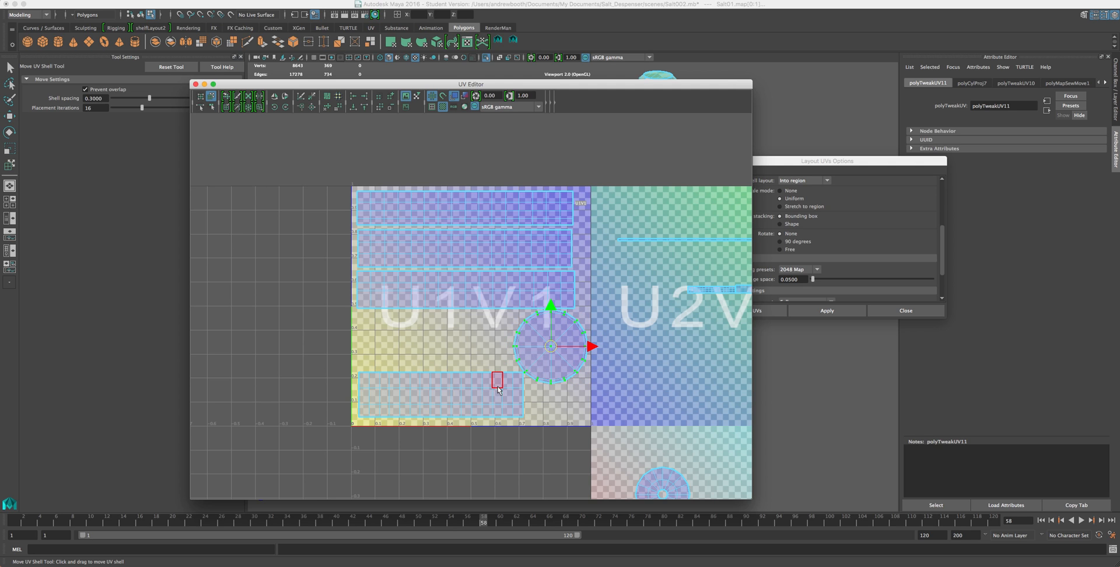
left_click_drag(498, 386, 495, 389)
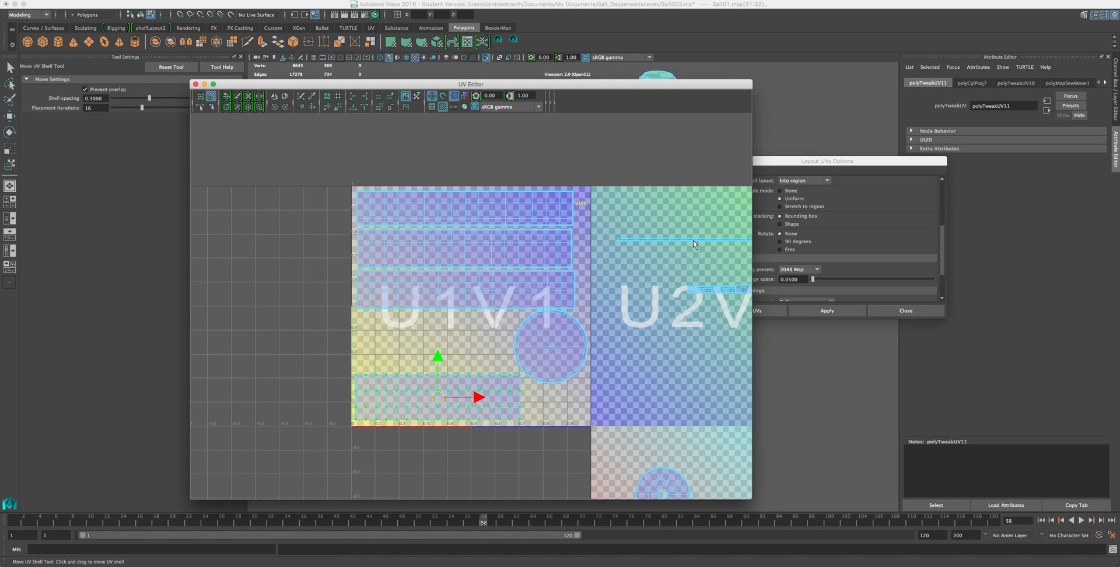
Step: Place the long thin UV shell along the tile's upper edge, nudging the topmost wide strip to make room
left_click_drag(692, 242, 460, 193)
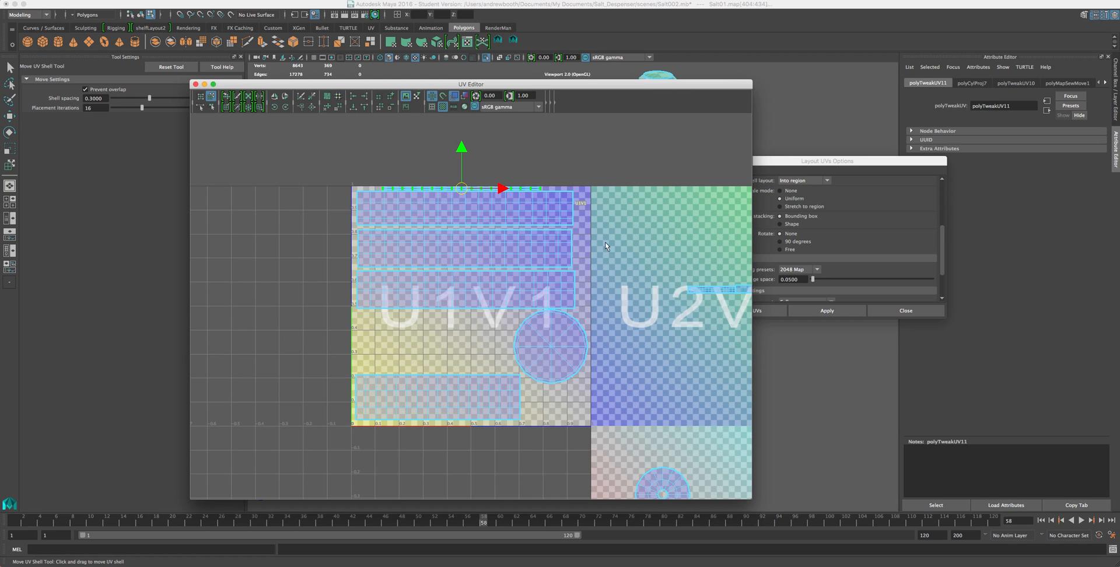
left_click_drag(561, 205, 561, 208)
scroll(500, 195, "up", 4)
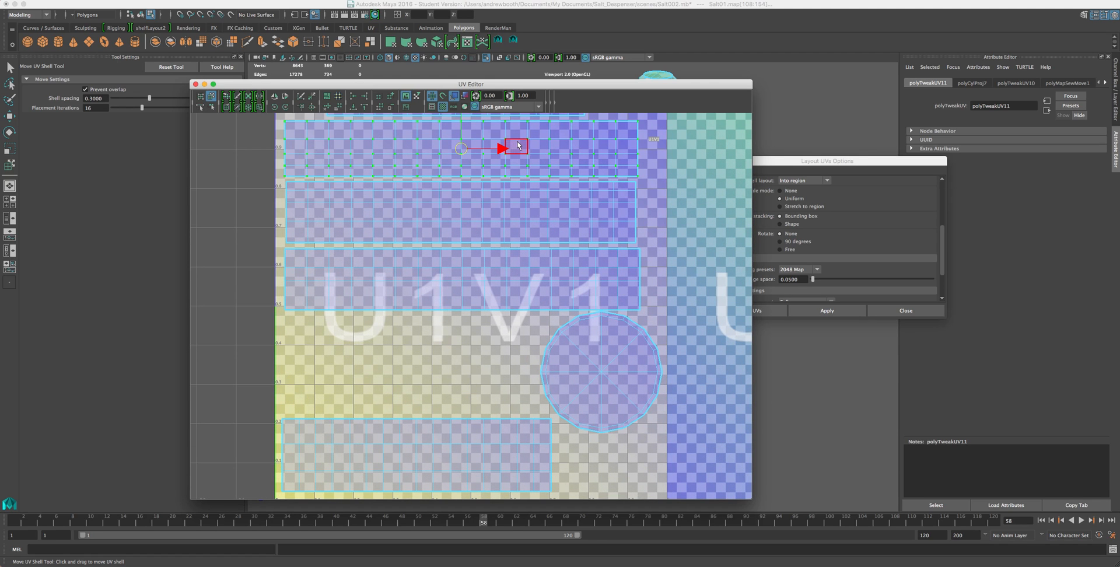
middle_click_drag(524, 145, 522, 194, "alt")
left_click(529, 161)
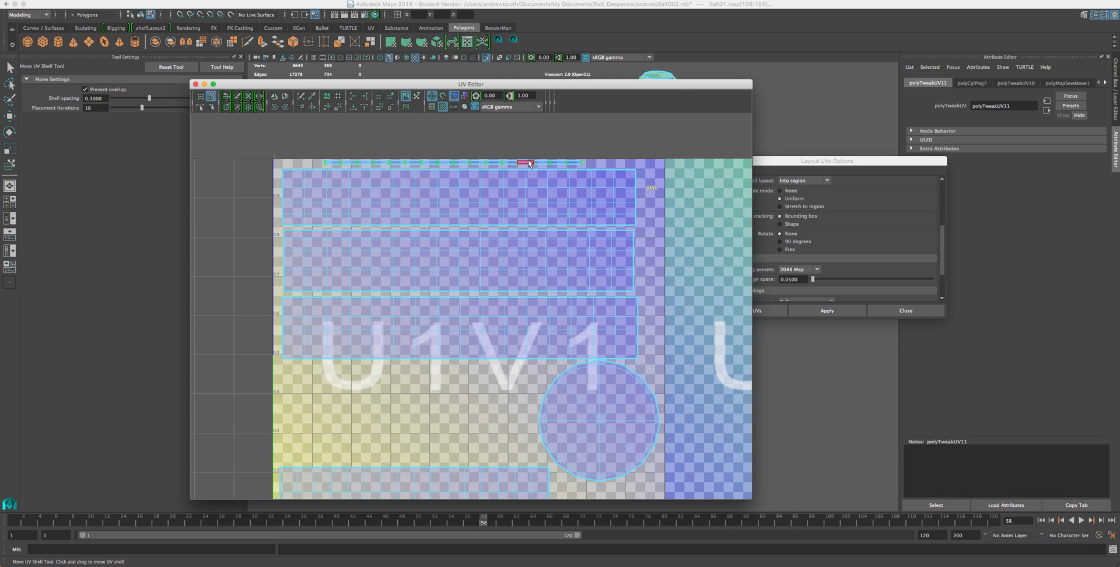
left_click_drag(528, 162, 491, 165)
scroll(532, 242, "down", 3)
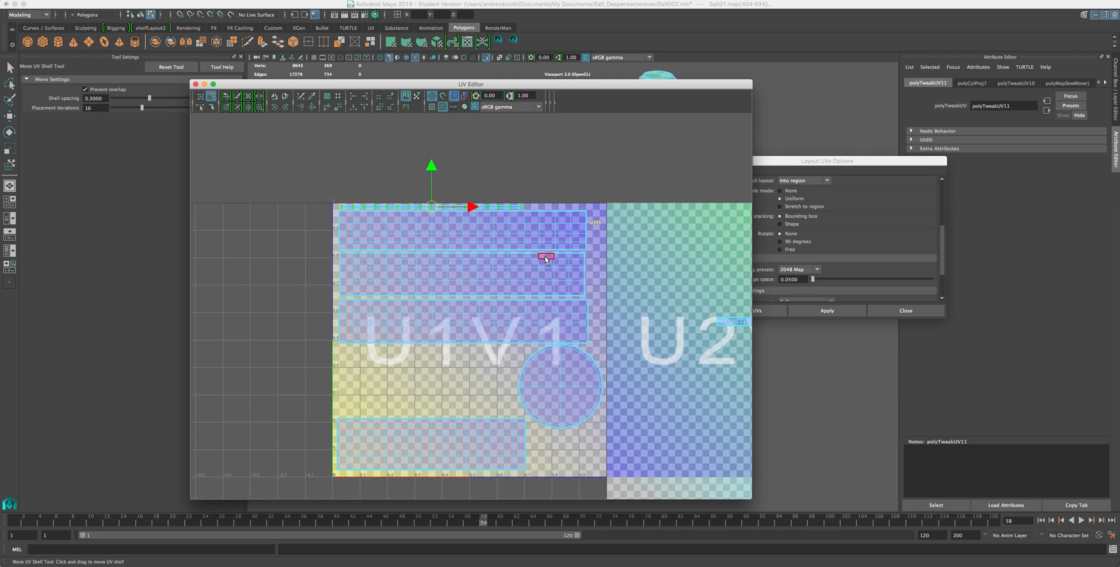
scroll(485, 213, "up", 2)
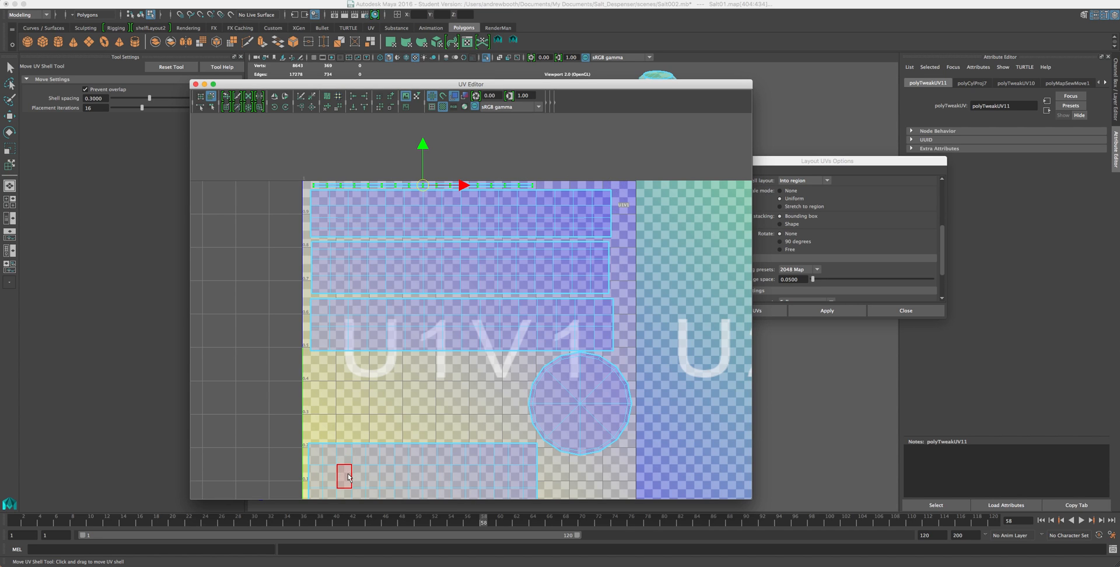
scroll(344, 474, "down", 2)
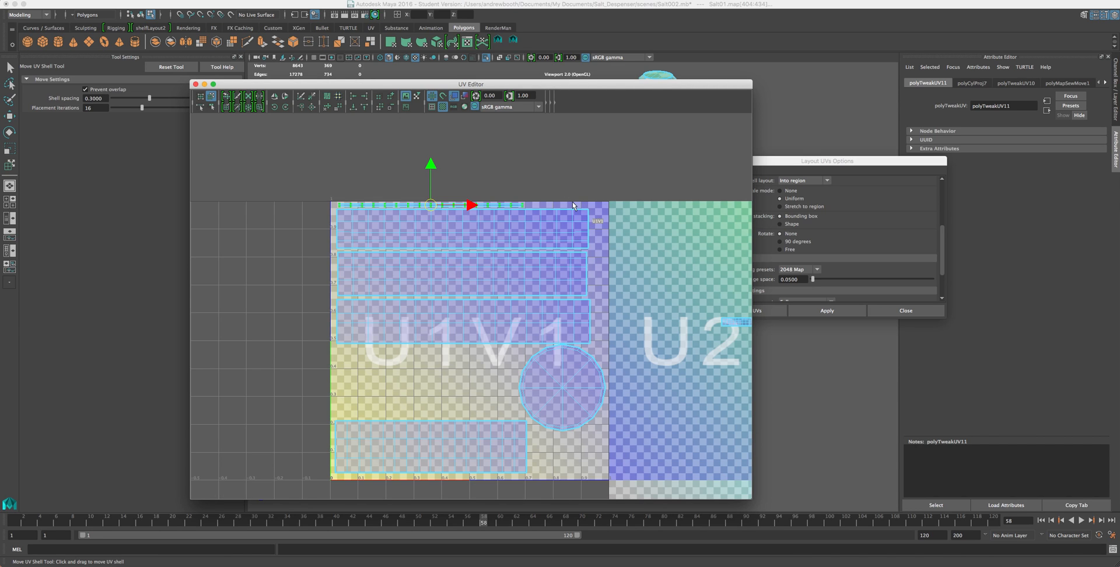
Step: Rotate the long thin UV shell 90 degrees so it stands vertically and park it in the neighbouring U2V1 tile
left_click(284, 105)
left_click(284, 103)
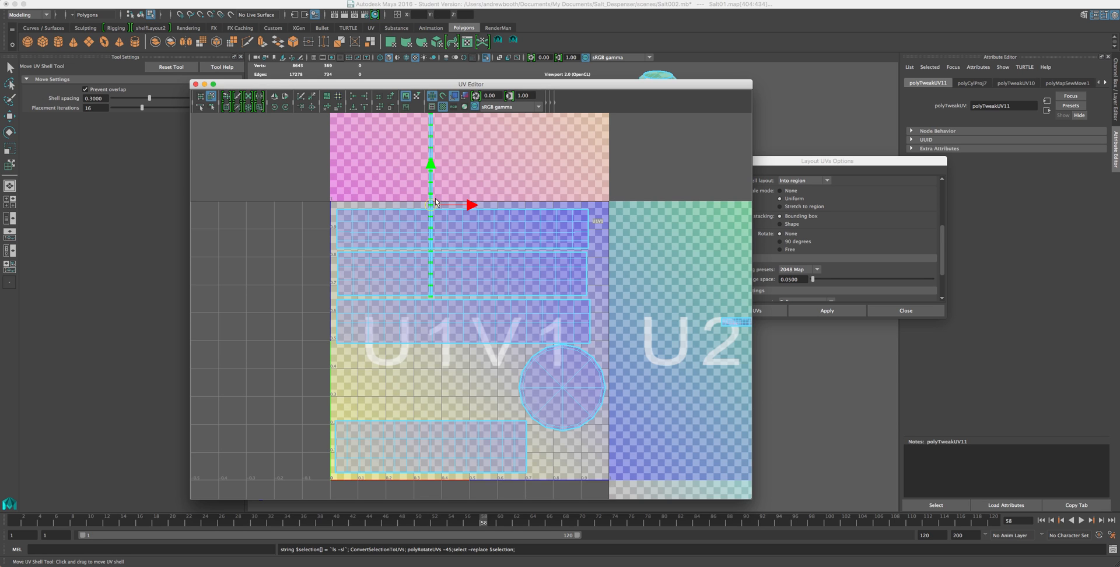
left_click_drag(436, 202, 659, 296)
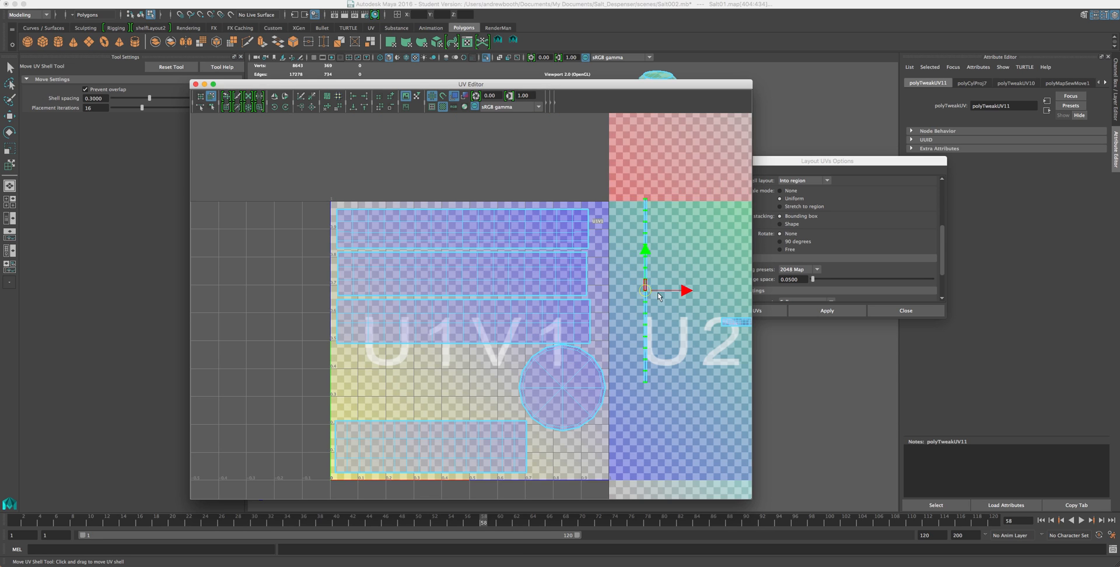
Step: Arrange the large round shell under the strips, the thin shell vertically along the tile's right edge, and two strips in the lower right corner
left_click_drag(418, 456, 371, 159)
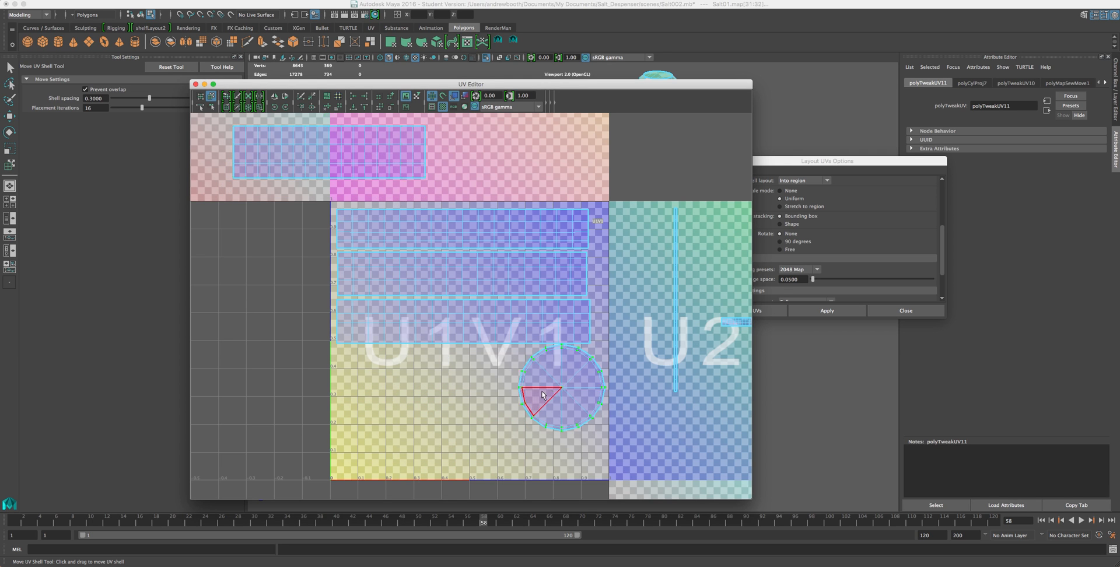
left_click_drag(542, 394, 362, 396)
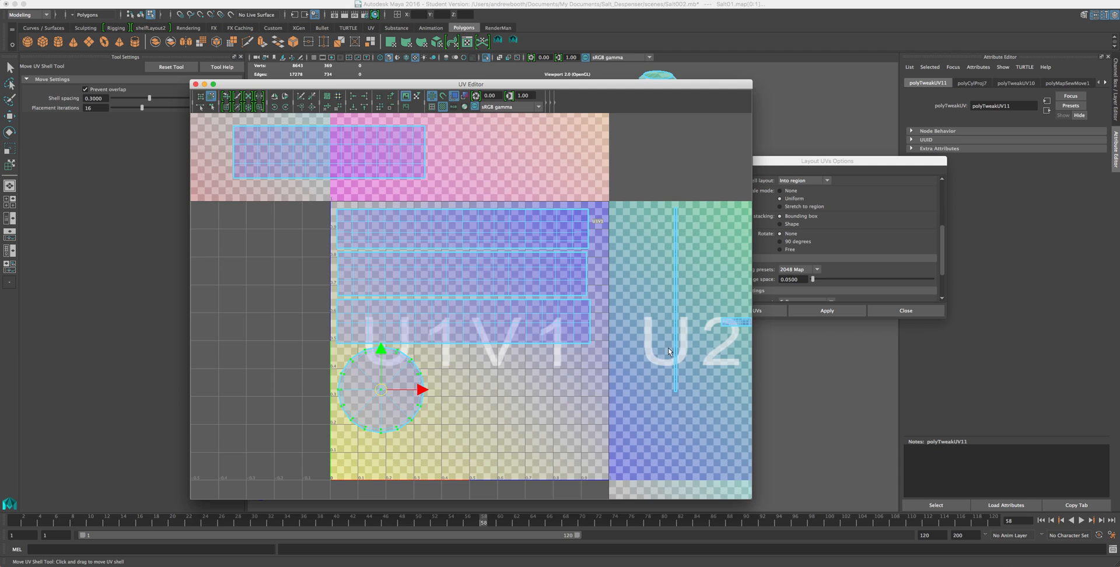
left_click_drag(671, 349, 600, 352)
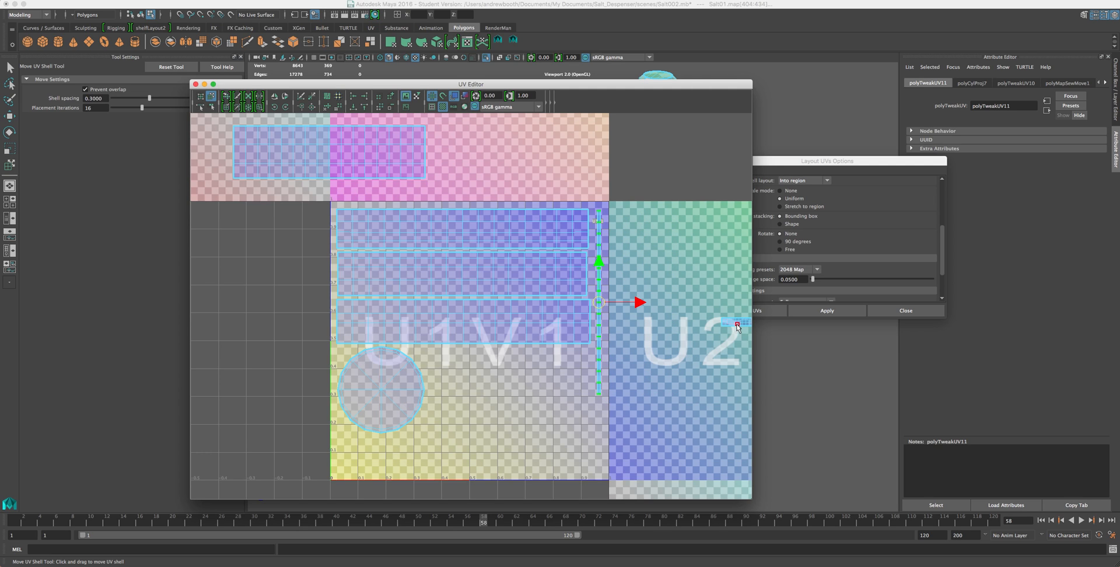
left_click_drag(737, 327, 518, 448)
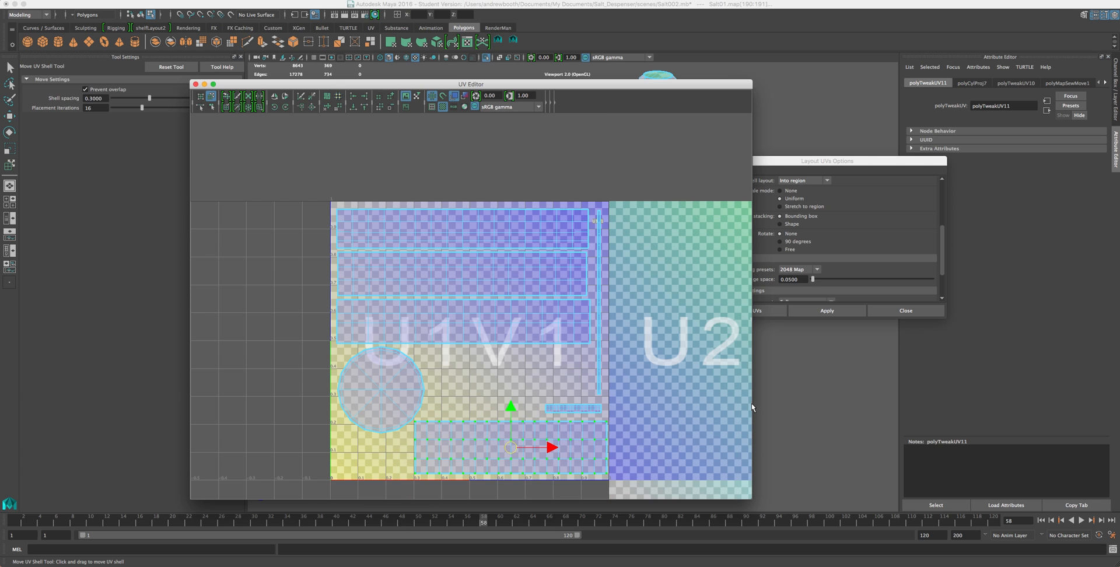
Step: Place the ring-patterned round shell beside the large round one, with the tiny round shell and last small strip in the gap next to it
left_click_drag(784, 404, 706, 380, "alt")
middle_click_drag(706, 380, 593, 319, "alt")
left_click_drag(682, 260, 453, 296)
left_click_drag(566, 465, 462, 390)
left_click_drag(582, 478, 356, 312)
left_click_drag(709, 256, 392, 299)
scroll(569, 337, "down", 3)
scroll(570, 343, "up", 2)
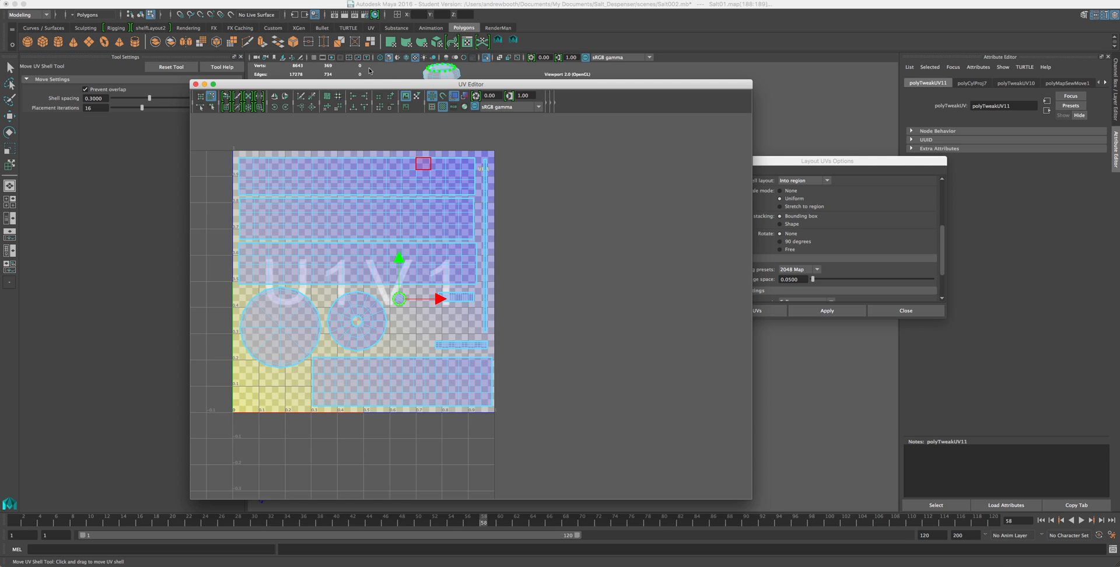
Step: Move the UV Editor aside to uncover the whole salt dispenser model, keeping the shells shaded
left_click(452, 97)
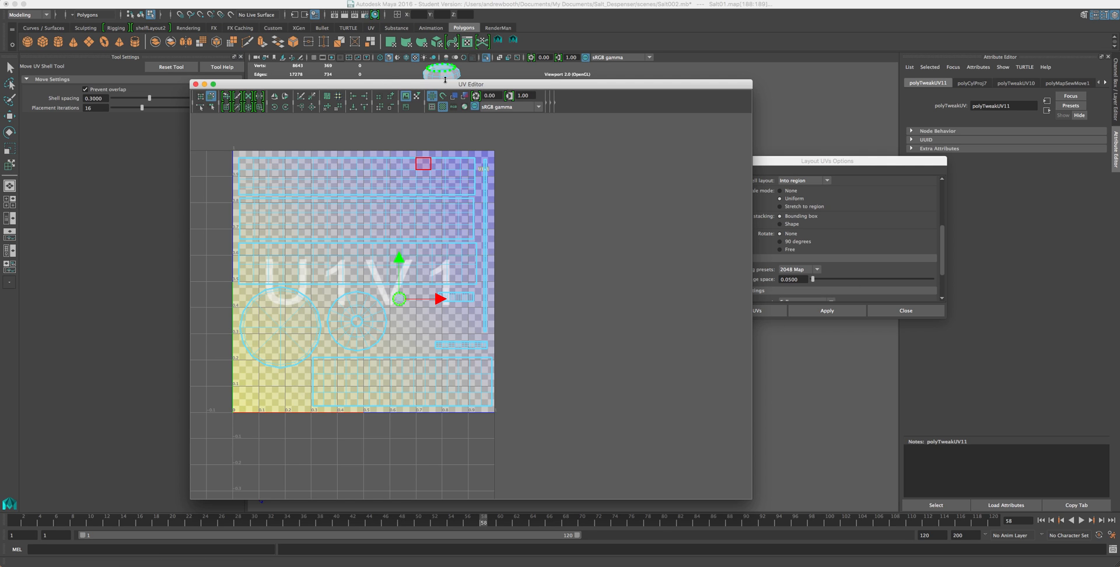
left_click_drag(444, 84, 633, 126)
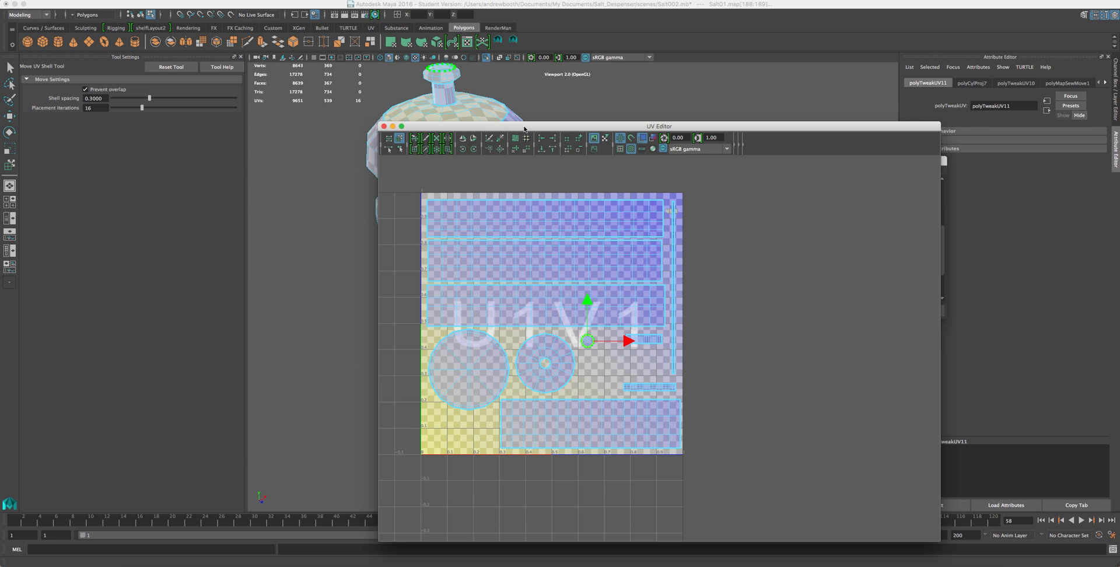
left_click_drag(523, 128, 823, 85)
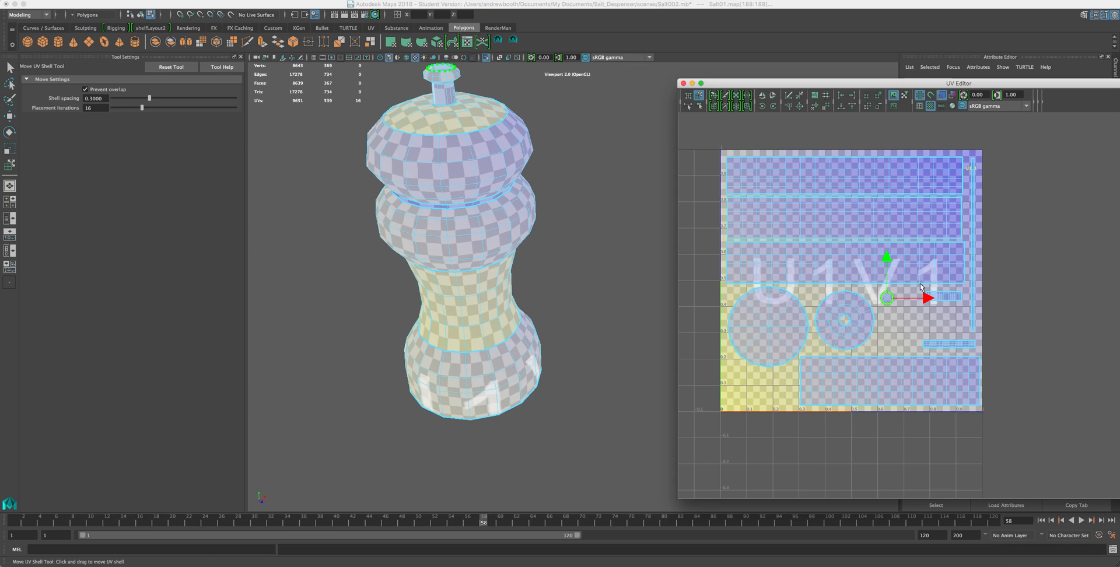
Step: Tuck the small strip of the knob's stem and the tiny round shell close together beside the ring-patterned round shell
left_click(954, 305)
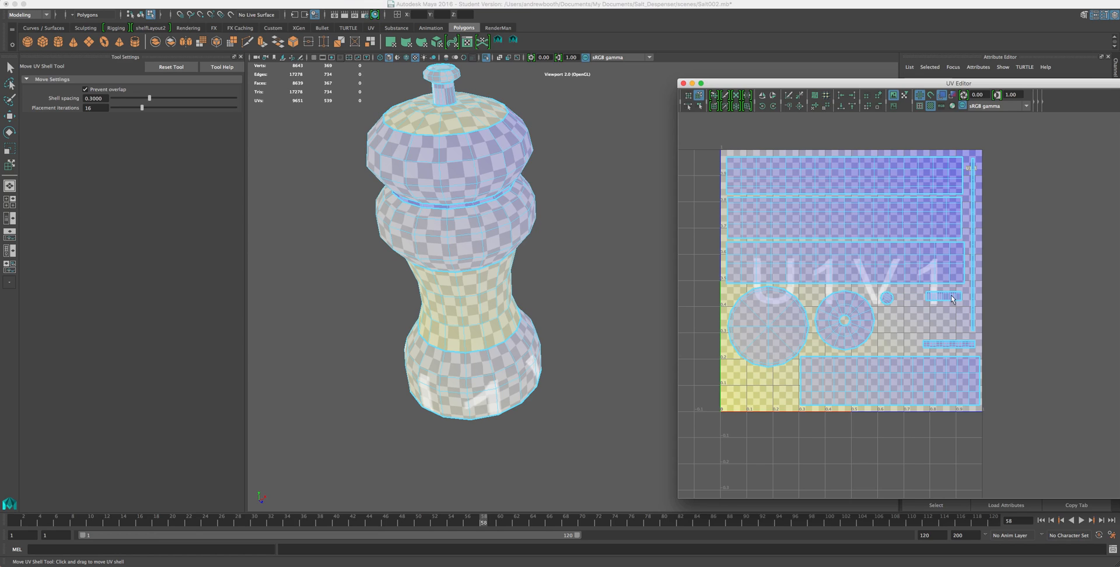
left_click_drag(941, 297, 897, 313)
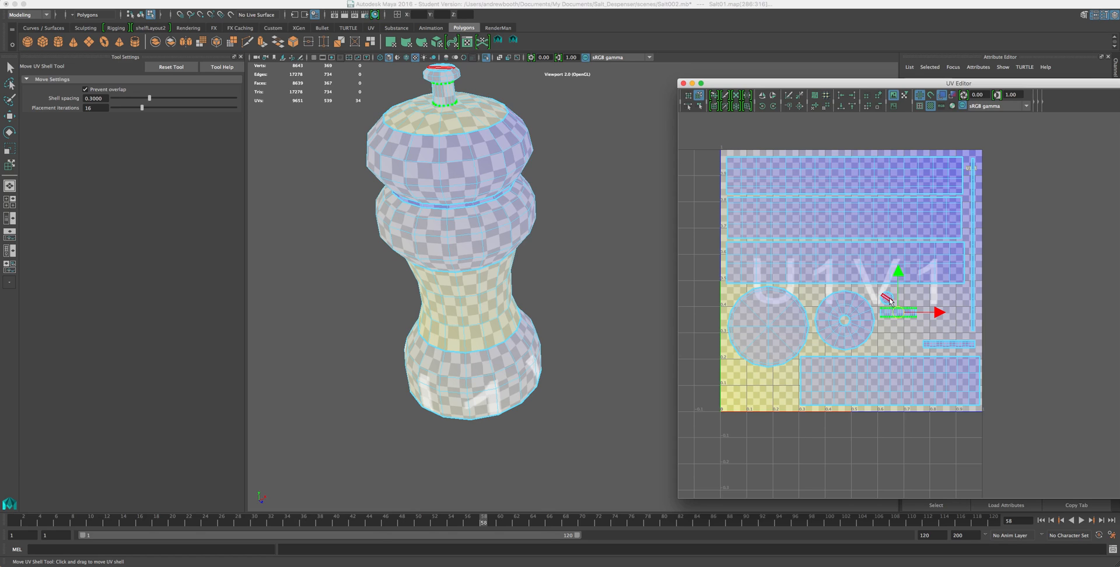
left_click(894, 296)
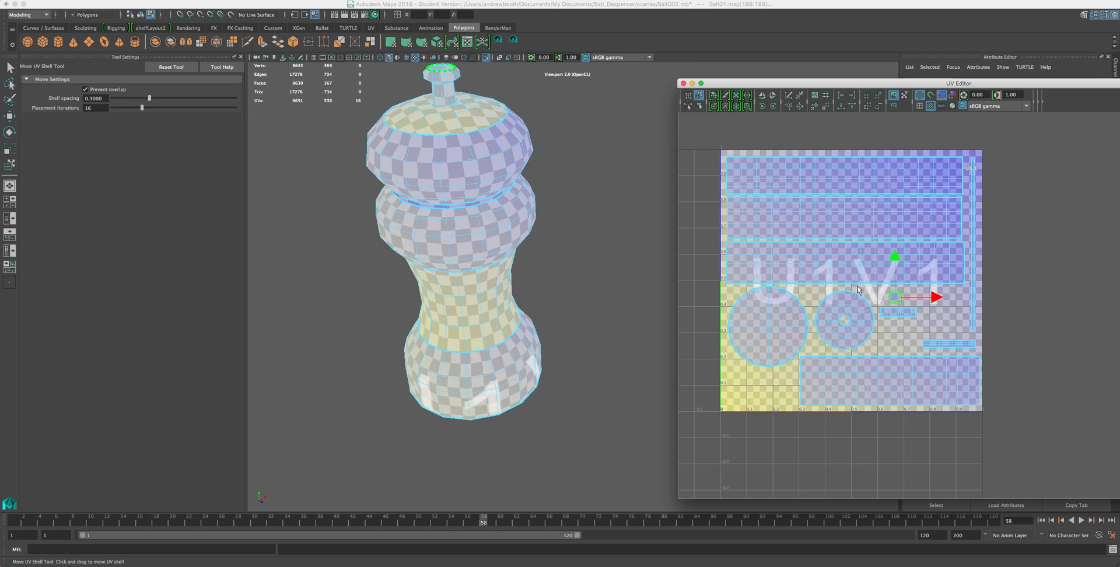
Step: Inspect the checker pattern on the salt dispenser's waist, base and underside for stretching or uneven scale
left_click_drag(457, 235, 499, 238, "alt")
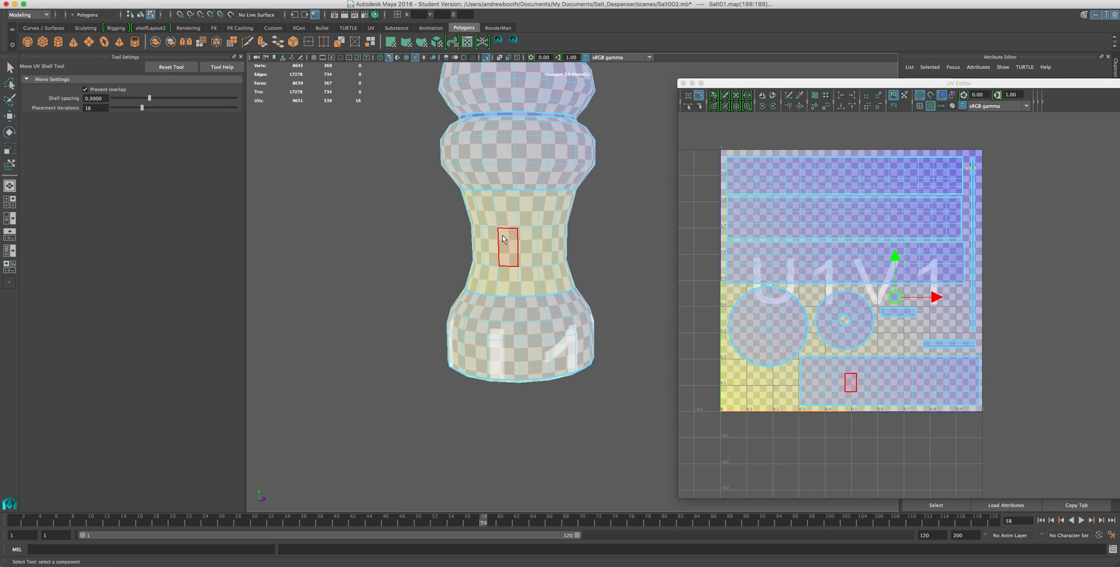
scroll(507, 242, "up", 2)
scroll(507, 243, "down", 1)
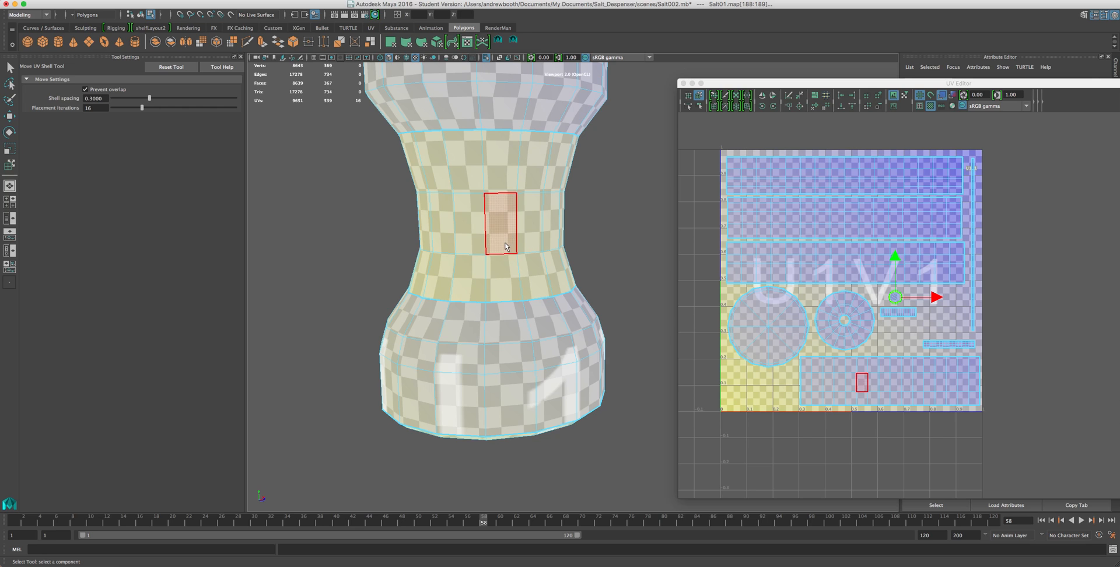
scroll(505, 245, "up", 4)
scroll(505, 246, "down", 6)
mouse_move(506, 245)
left_mouse_down("alt")
mouse_move(518, 225)
mouse_move(517, 245)
mouse_move(517, 218)
mouse_move(518, 239)
left_mouse_up("alt")
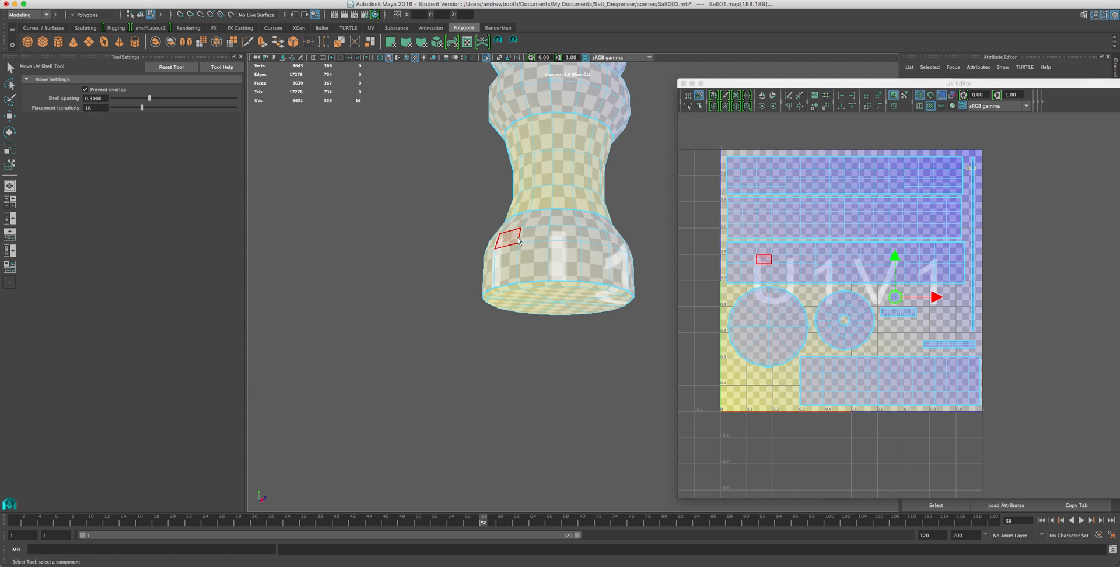
Step: Compare the checker size on the salt dispenser's underside with the squares on its base, waist and lid
left_click_drag(470, 194, 472, 217, "alt")
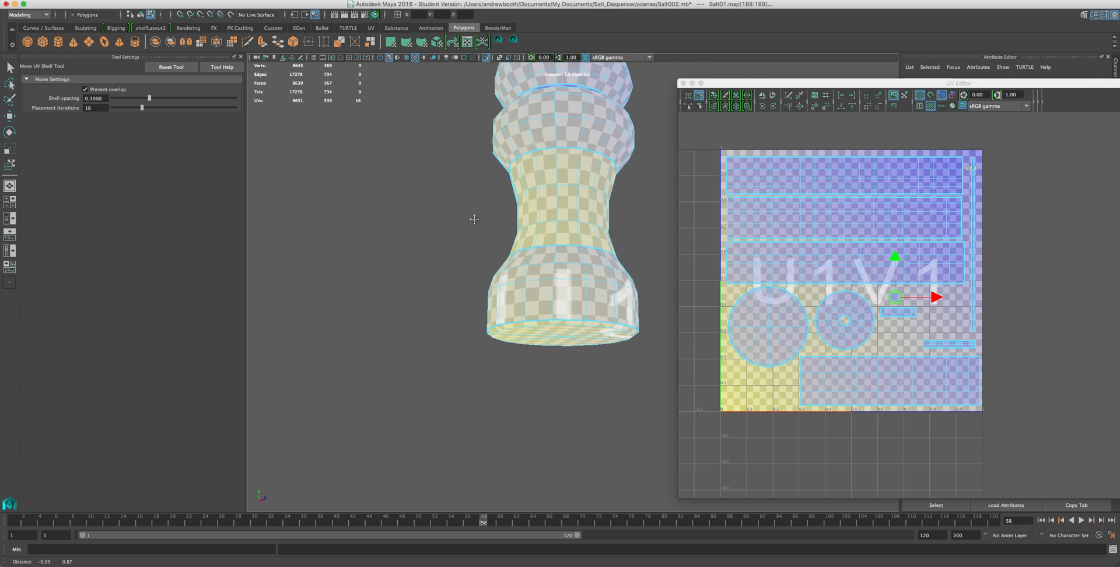
left_click_drag(536, 178, 530, 228, "alt")
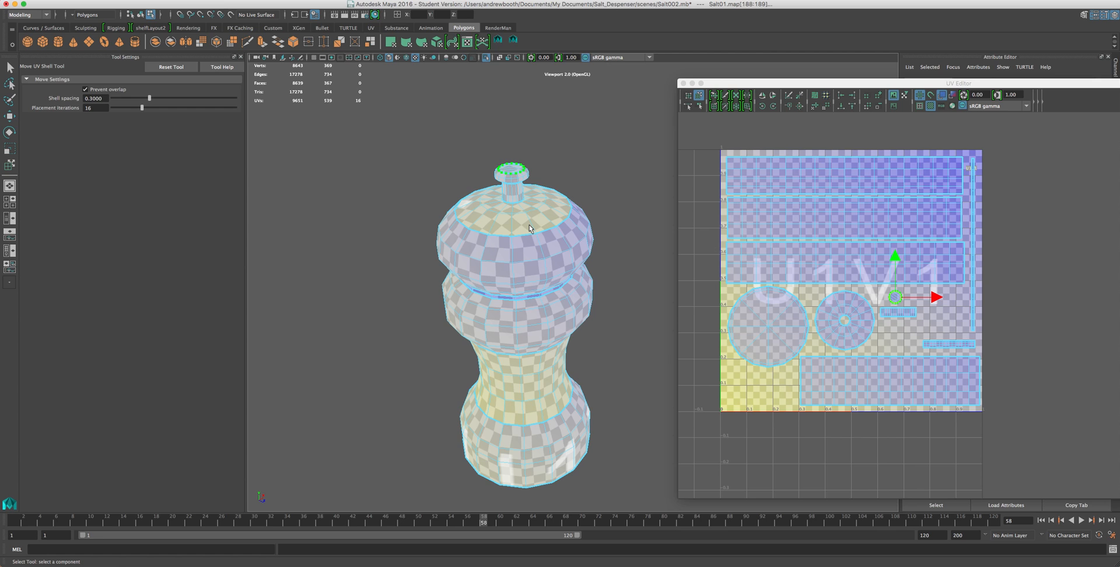
left_click_drag(506, 258, 519, 184, "alt")
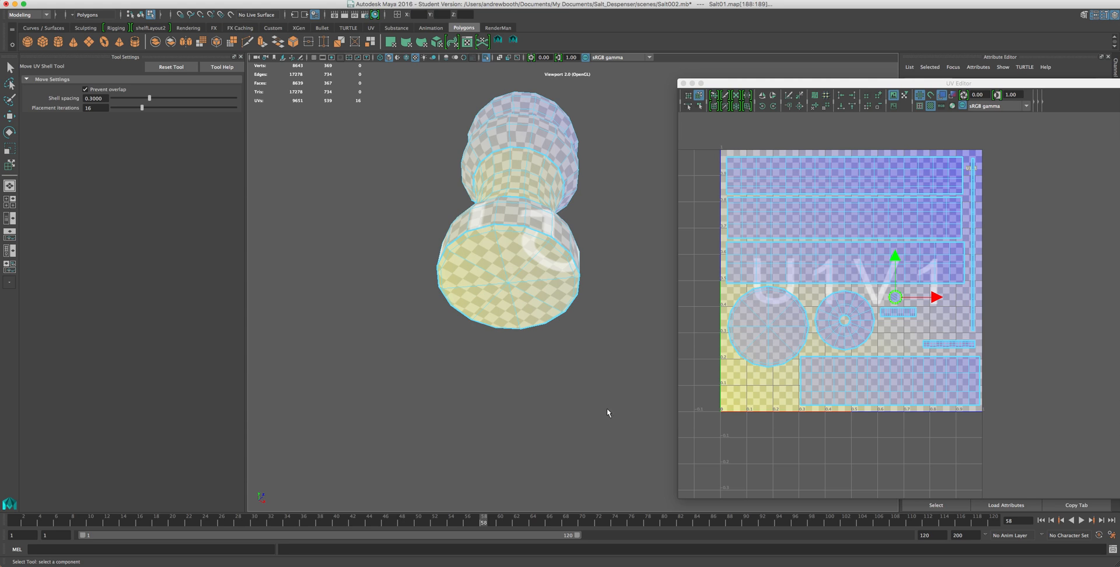
middle_click_drag(496, 299, 517, 312, "alt")
scroll(509, 308, "up", 4)
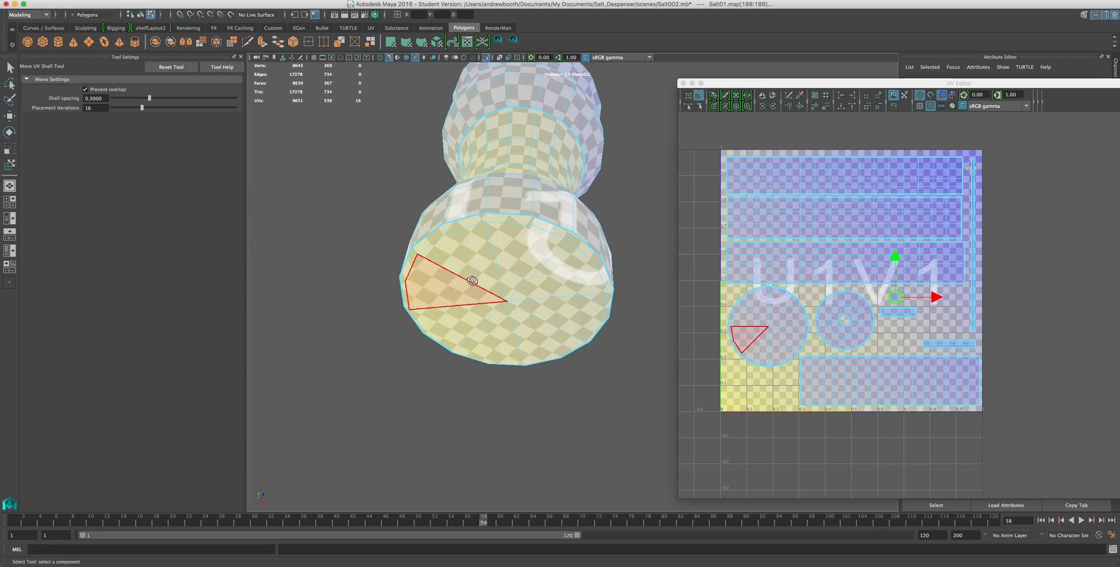
left_click_drag(472, 281, 494, 253, "alt")
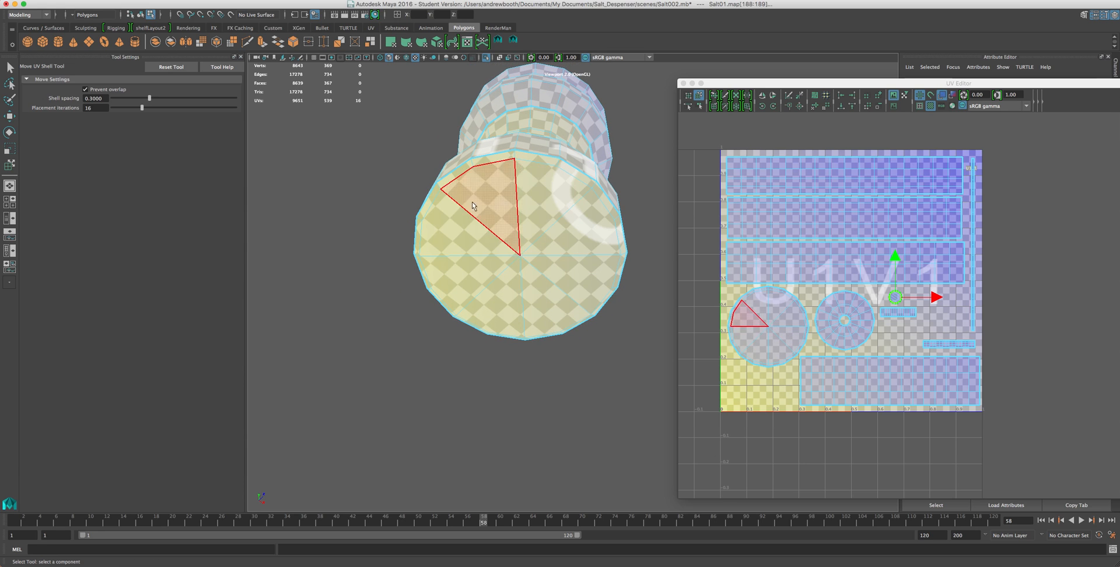
left_click_drag(484, 237, 493, 175, "alt")
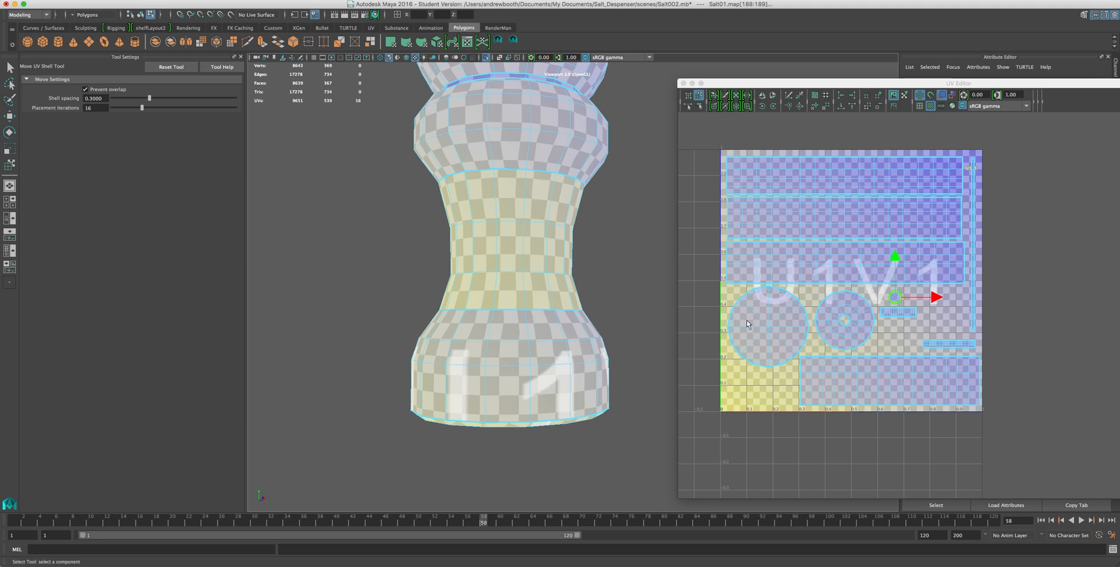
left_click(792, 277)
left_click_drag(563, 350, 557, 295, "alt")
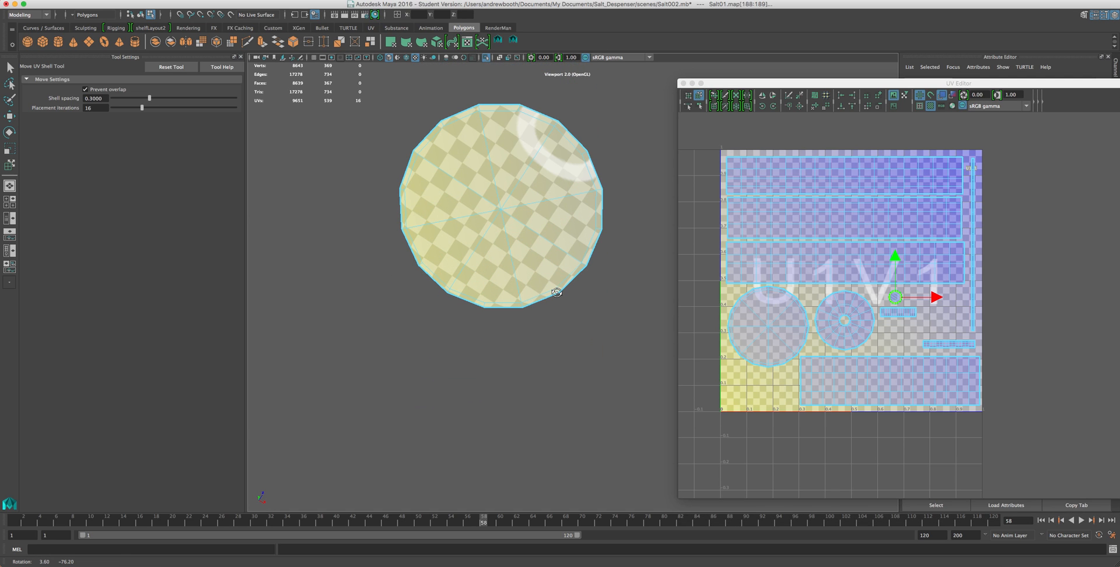
scroll(538, 254, "up", 3)
left_click_drag(531, 246, 496, 296, "alt")
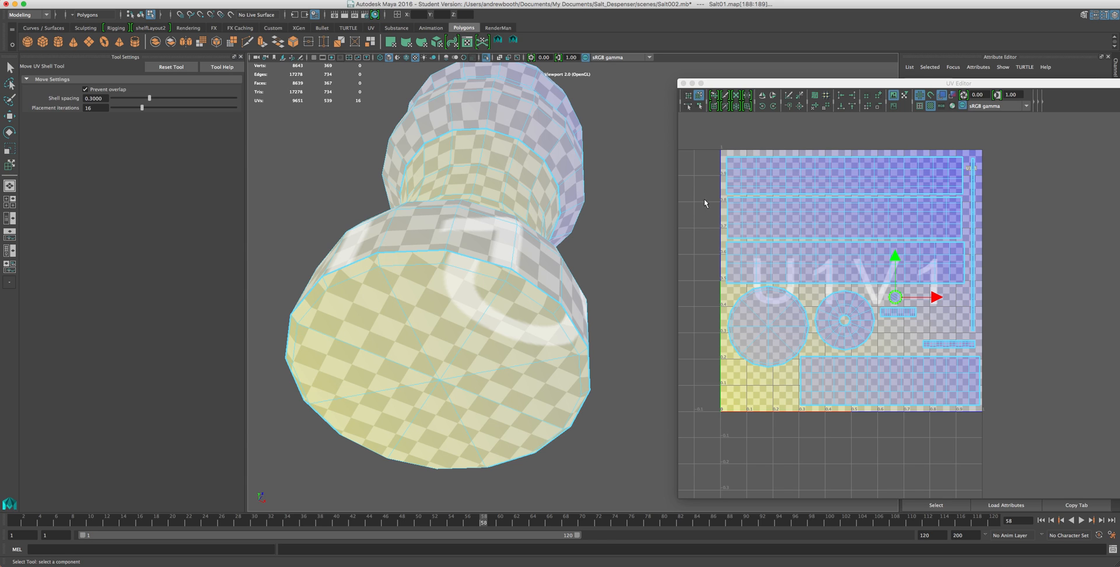
Step: Scale the underside's round UV shell down uniformly and move it close to the U1V1 tile's left edge
left_click(780, 336)
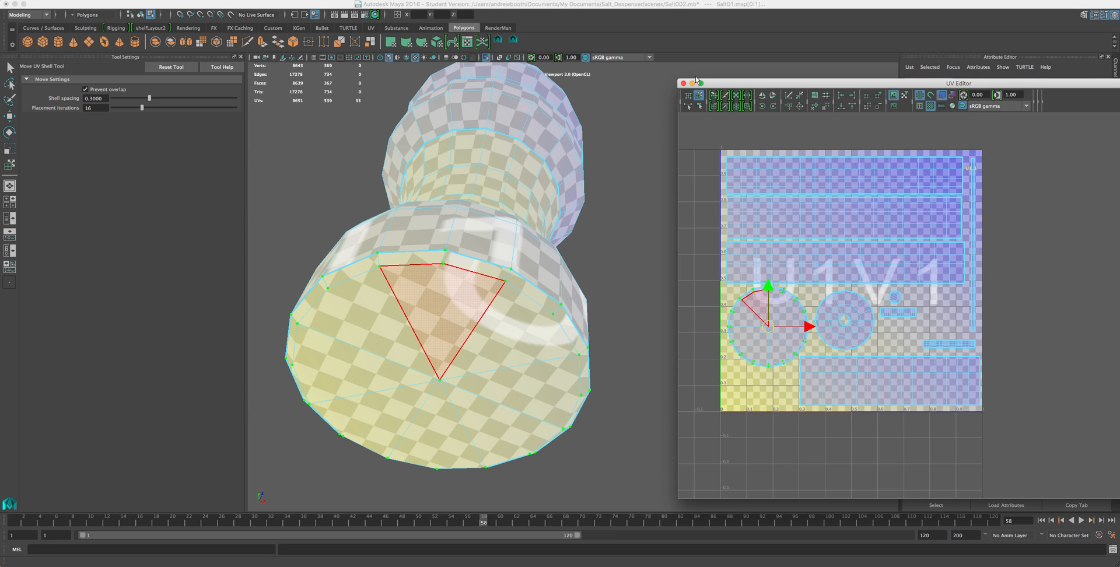
key("r")
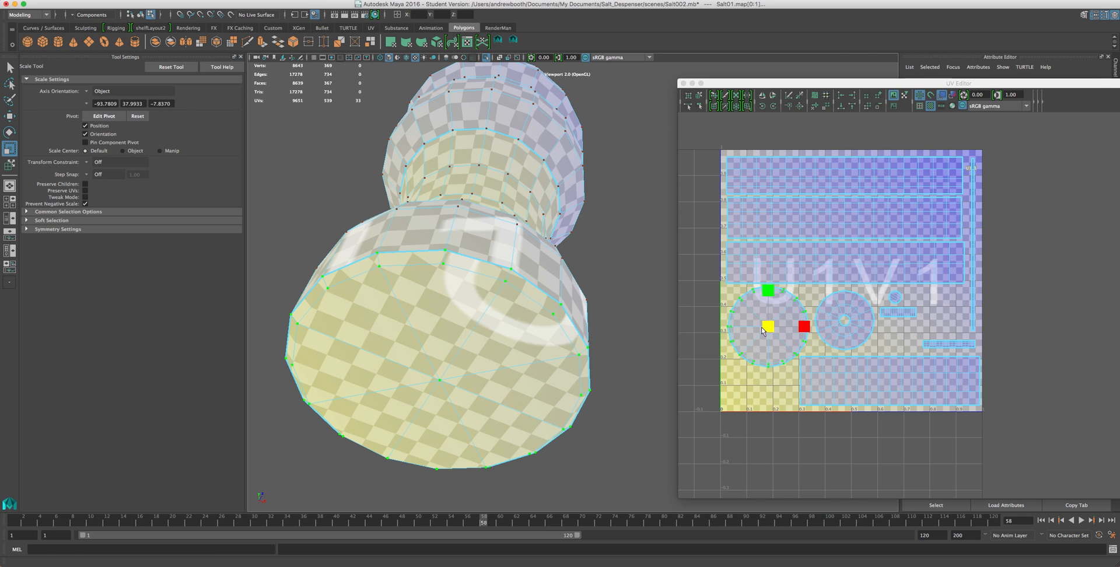
left_click_drag(762, 330, 756, 337)
key("w")
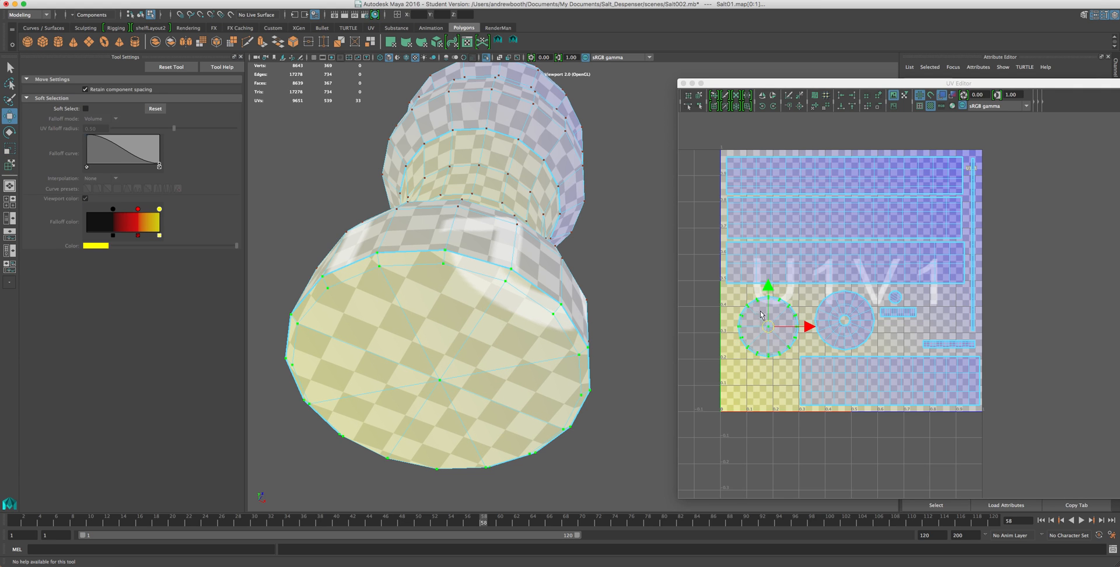
left_click_drag(766, 328, 756, 321)
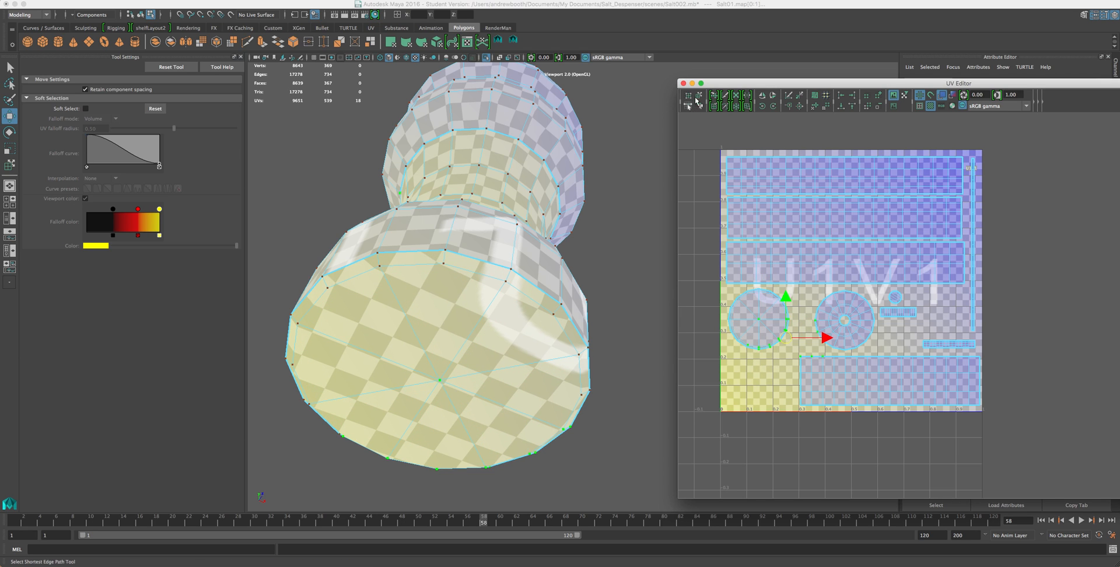
Step: Move the ring-patterned shell beneath the underside's round shell and park the three small knob shells outside the U1V1 tile
left_click(699, 95)
left_click_drag(838, 312, 750, 376)
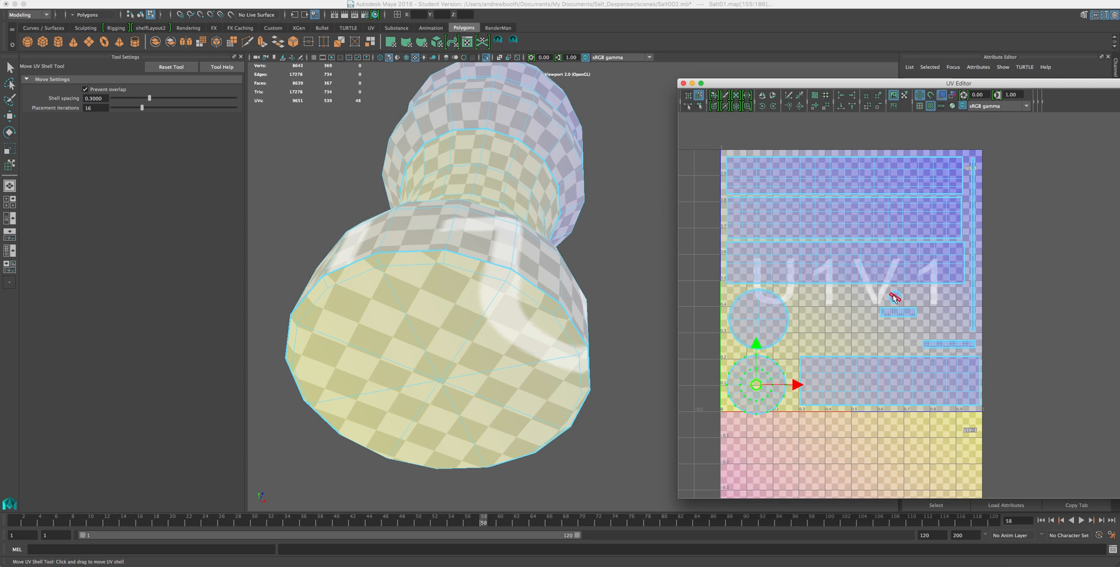
left_click_drag(894, 298, 1064, 384)
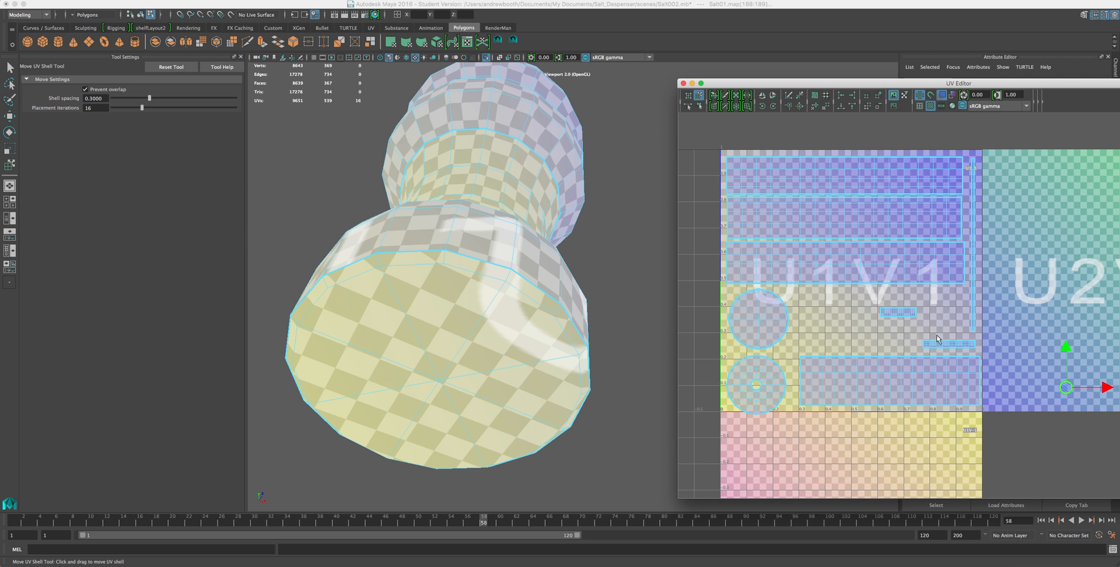
left_click(853, 344)
left_click_drag(937, 346, 1072, 364)
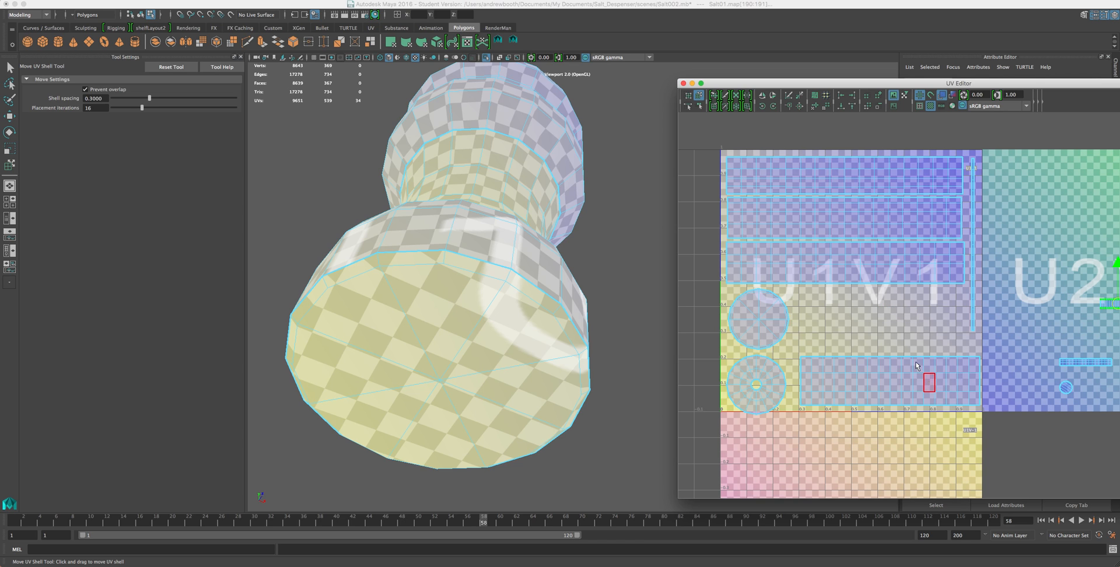
Step: Fit the wide waist shell right beside the underside's round shell and move the ring-patterned shell to the tile's lower right corner
left_click_drag(927, 380, 918, 318)
left_click_drag(782, 315, 779, 314)
left_click_drag(887, 367, 877, 308)
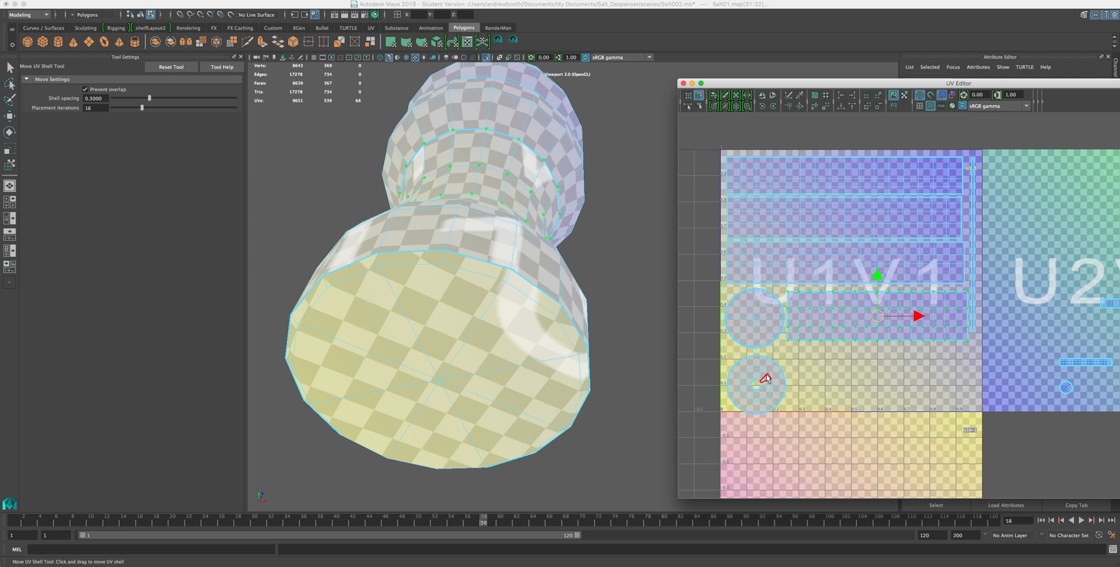
left_click_drag(764, 378, 949, 369)
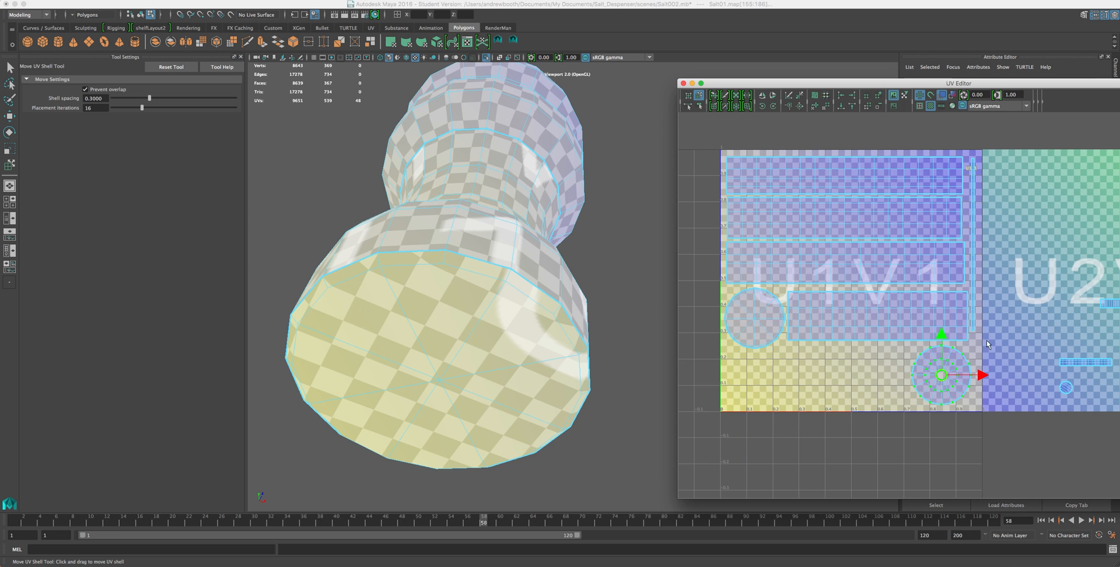
Step: Bring the tiny round shell and both small knob strips back into the U1V1 tile, below the underside's round shell and the waist shell
left_click_drag(1094, 364, 819, 349)
left_click_drag(1065, 387, 747, 362)
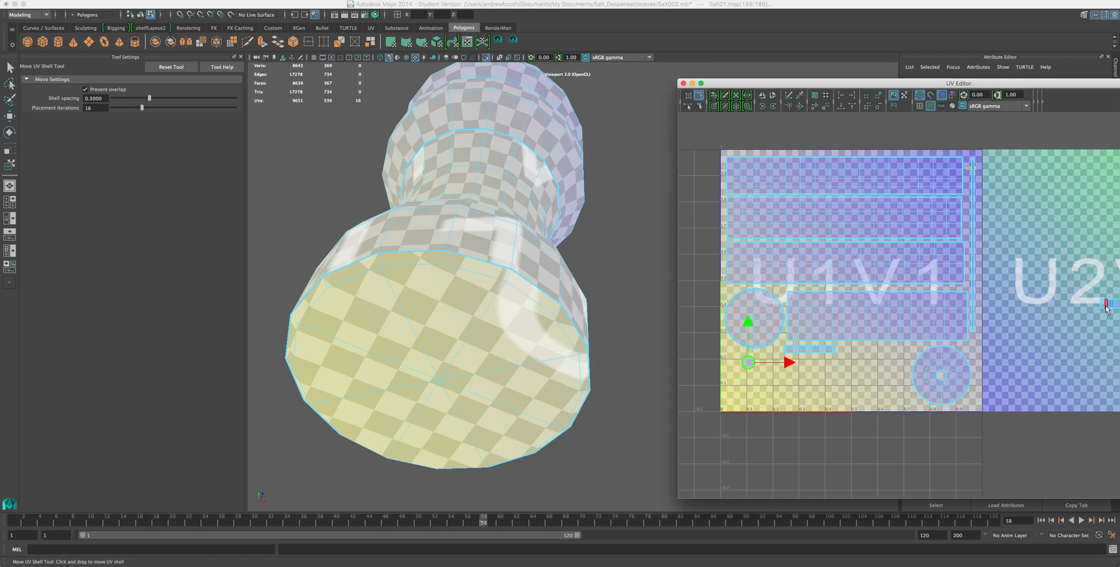
left_click_drag(1107, 305, 770, 366)
Step: Examine the checker size on the knob's head and stem against the lid, along with the knob's small UV shells
left_click_drag(514, 340, 504, 395, "alt")
left_click_drag(496, 196, 494, 124, "alt")
middle_click_drag(456, 216, 489, 199, "alt")
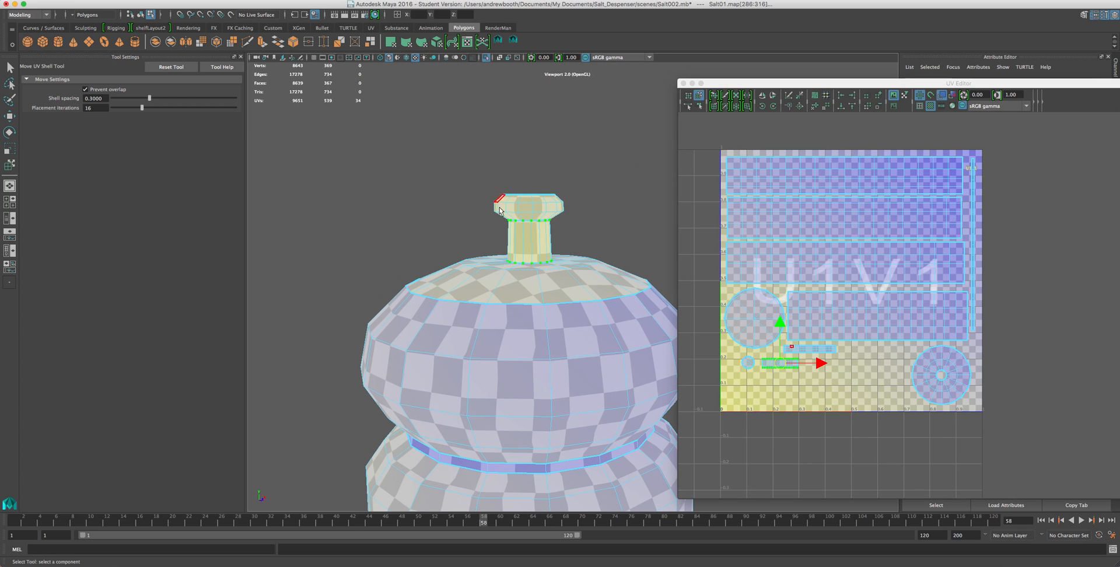
left_click_drag(549, 220, 507, 250, "alt")
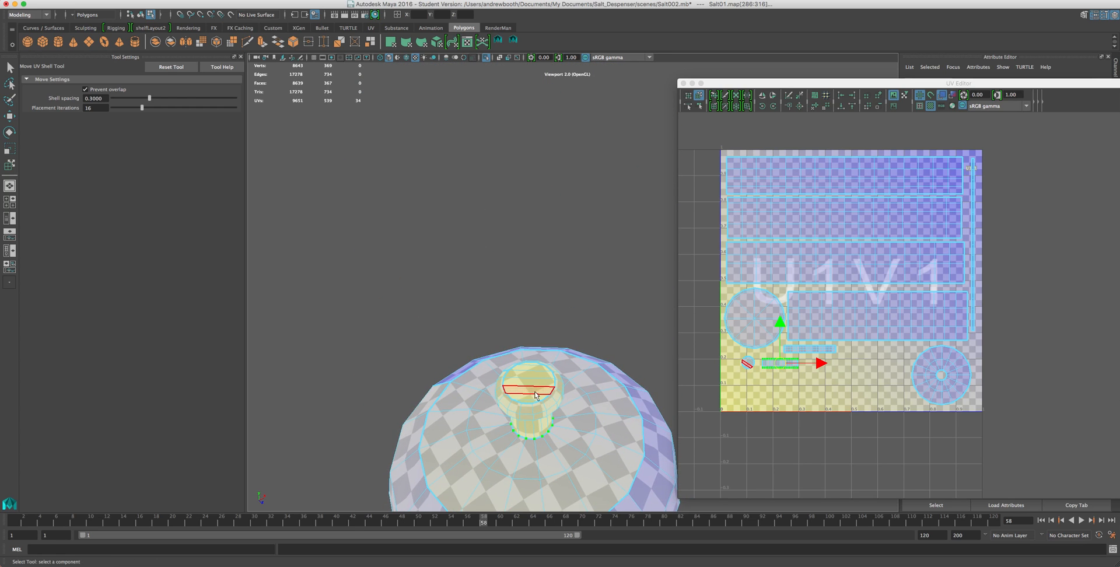
left_click_drag(537, 404, 514, 350, "alt")
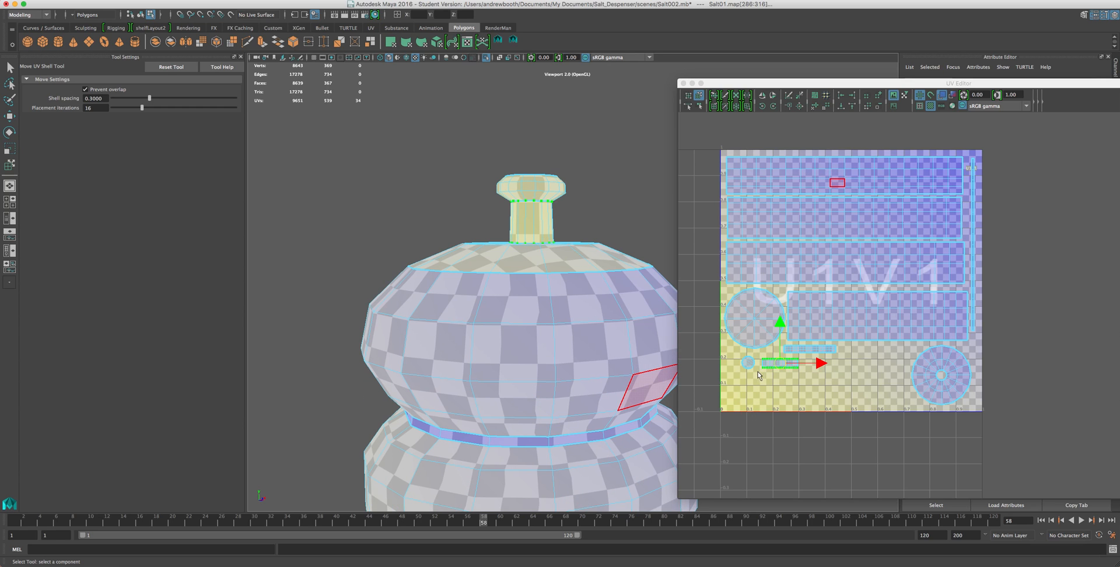
scroll(807, 371, "up", 2)
middle_click_drag(810, 370, 938, 344, "alt")
scroll(891, 361, "up", 3)
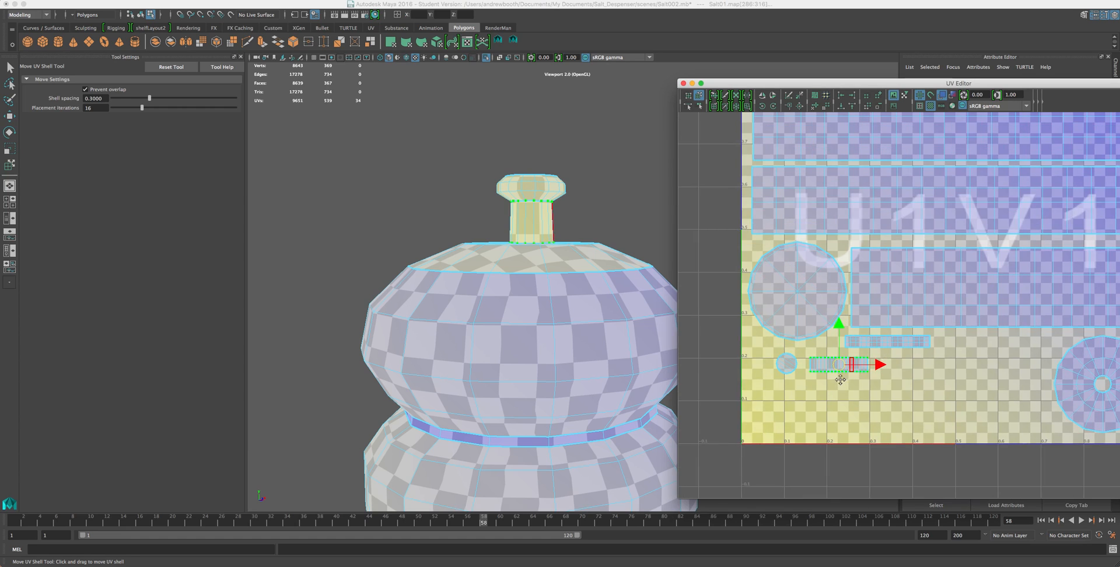
middle_click_drag(840, 380, 890, 370, "alt")
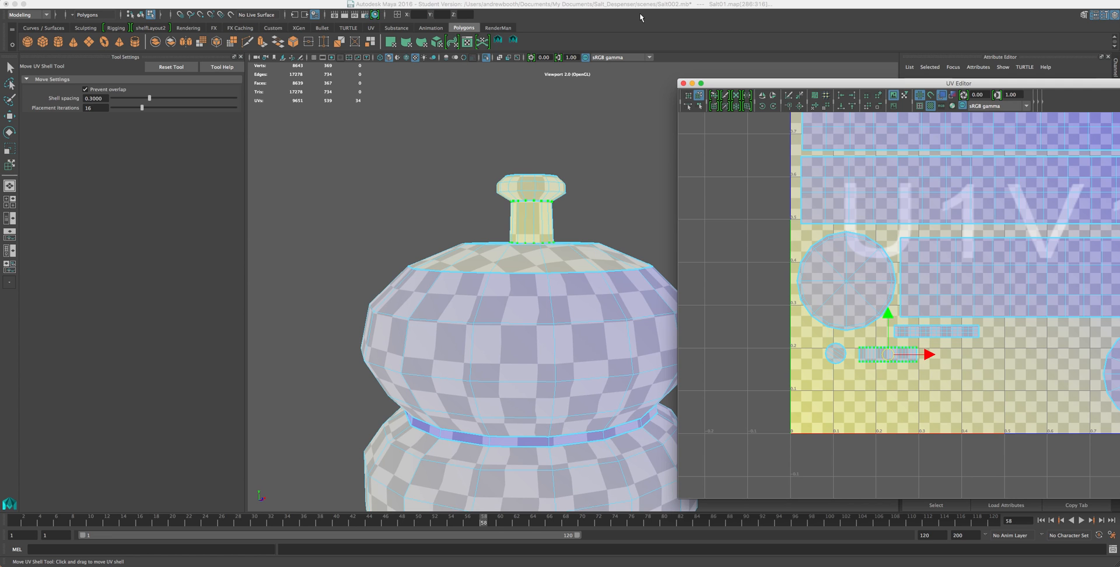
Step: Place the knob head's strip beneath the stem's strip, and scale all three knob shells up together
scroll(882, 275, "up", 5)
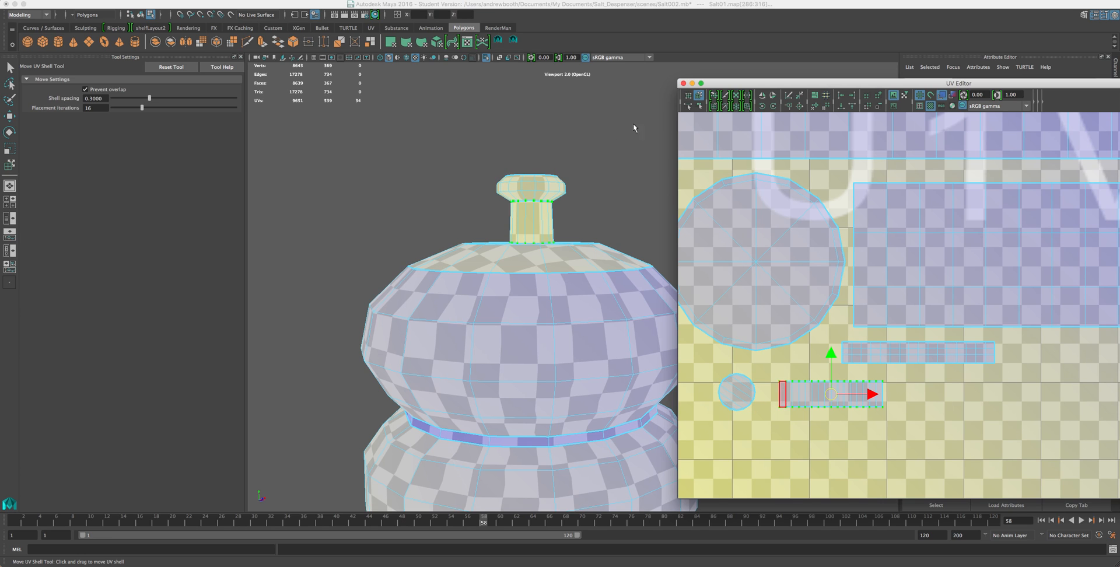
left_click_drag(916, 360, 788, 445)
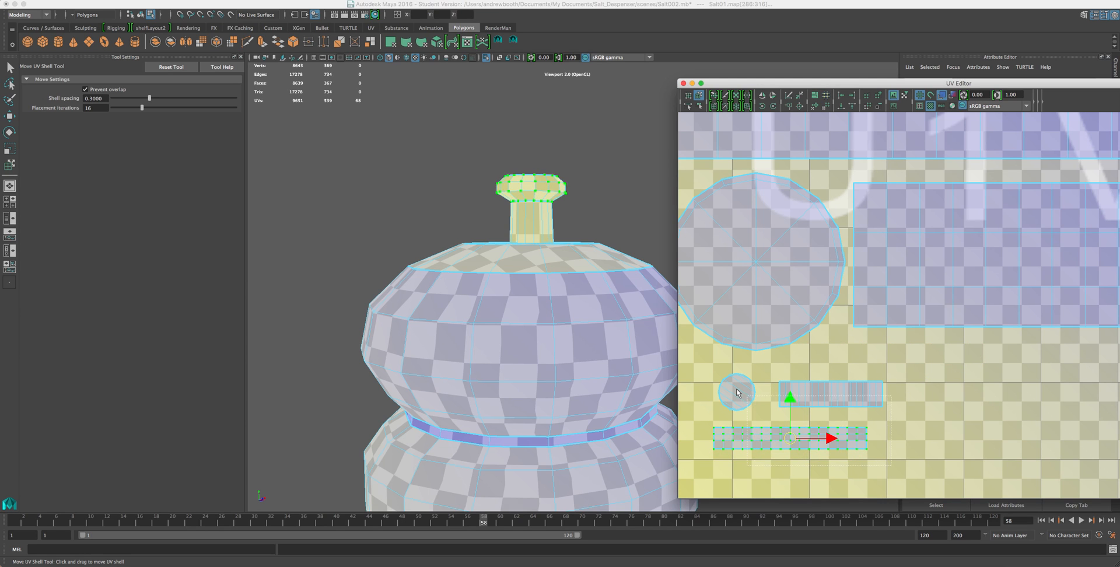
left_click_drag(736, 388, 715, 380)
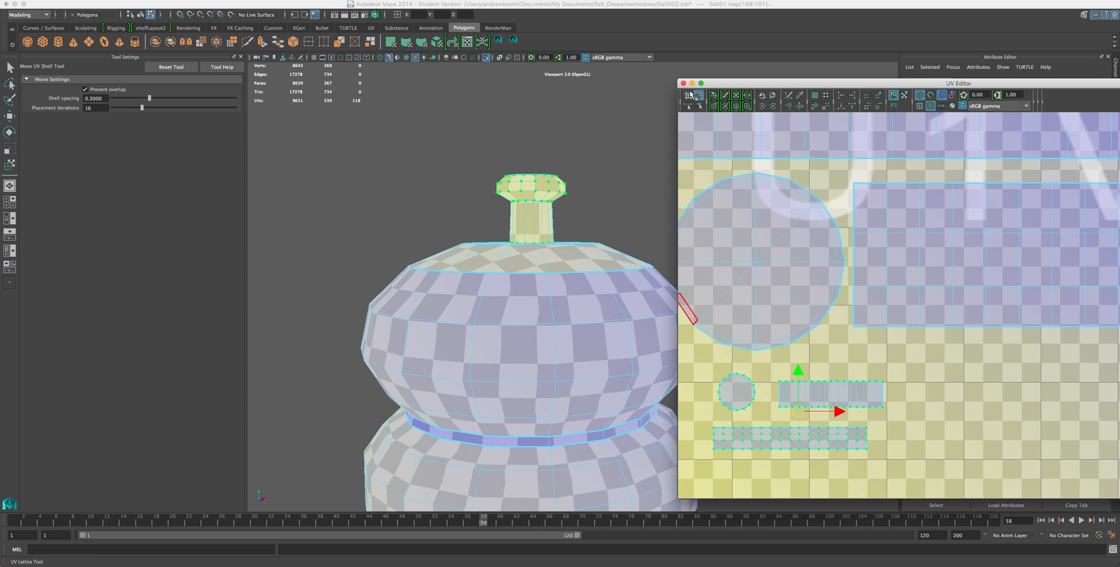
key("r")
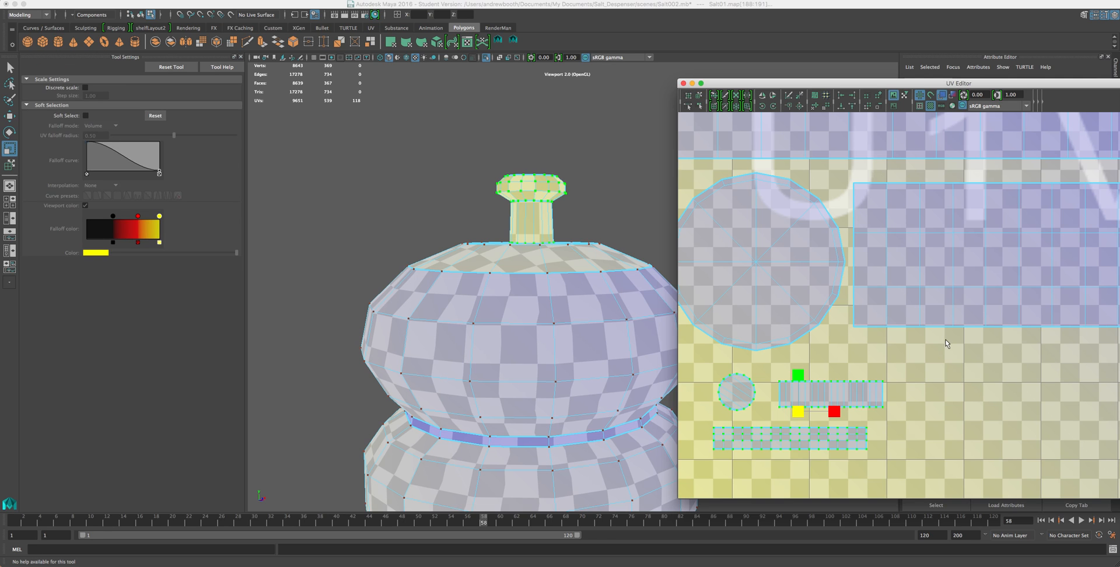
left_click_drag(797, 420, 844, 399)
scroll(844, 398, "down", 2)
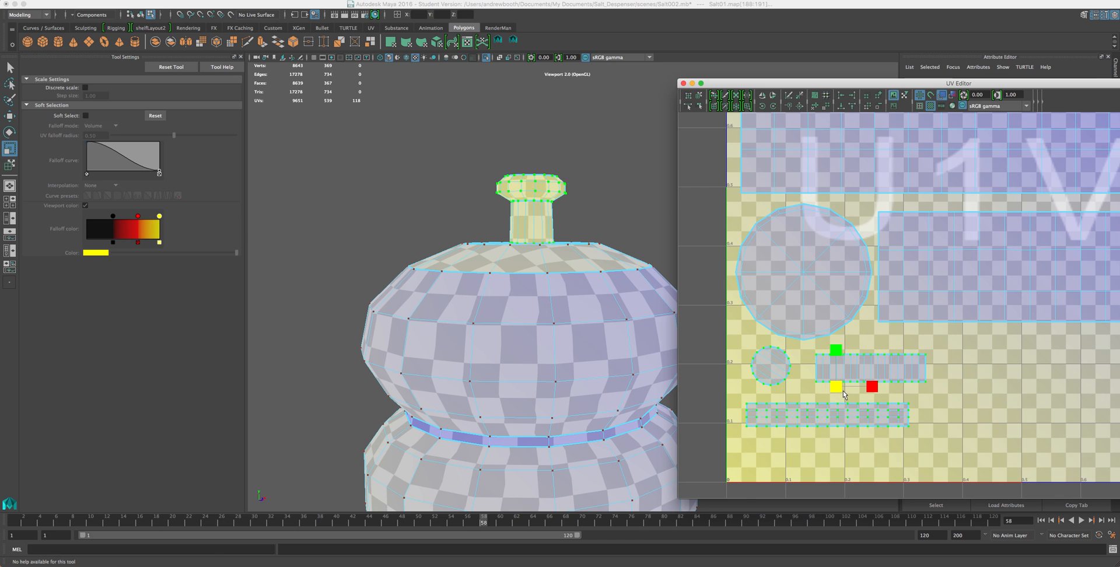
scroll(844, 394, "down", 2)
Step: Check the knob's checker squares against the whole model and enlarge the three knob shells slightly more
left_click(533, 266)
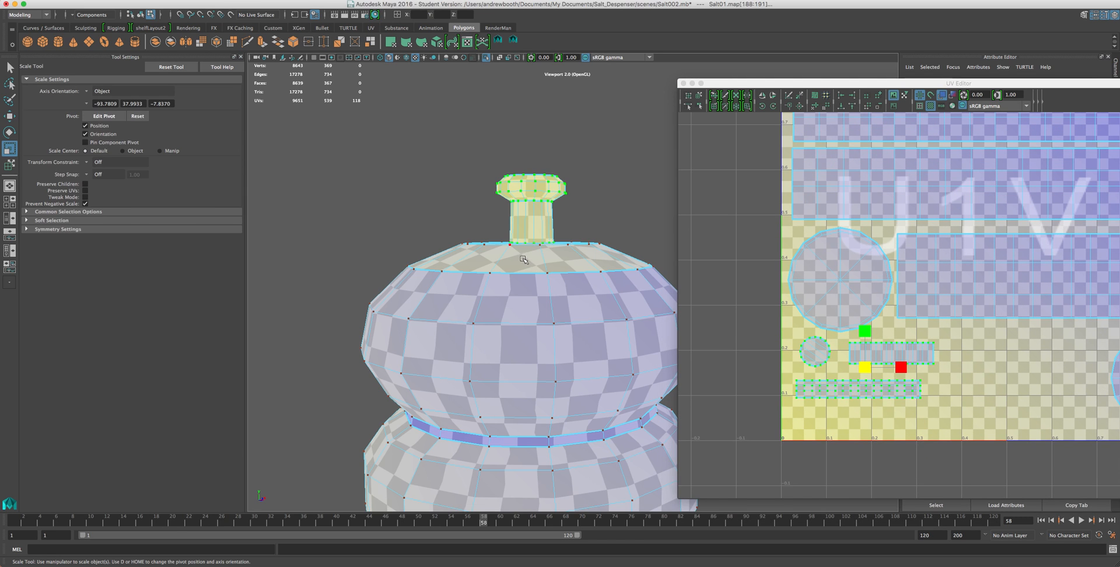
mouse_move(523, 259)
left_mouse_down("alt")
mouse_move(521, 285)
mouse_move(523, 253)
mouse_move(496, 244)
mouse_move(501, 260)
left_mouse_up("alt")
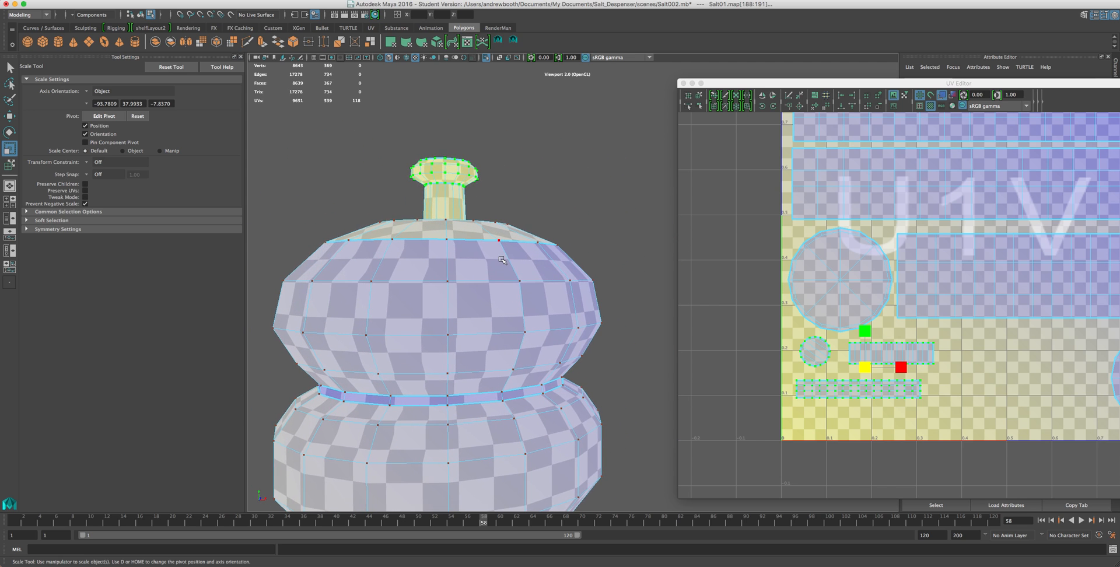
scroll(463, 258, "down", 9)
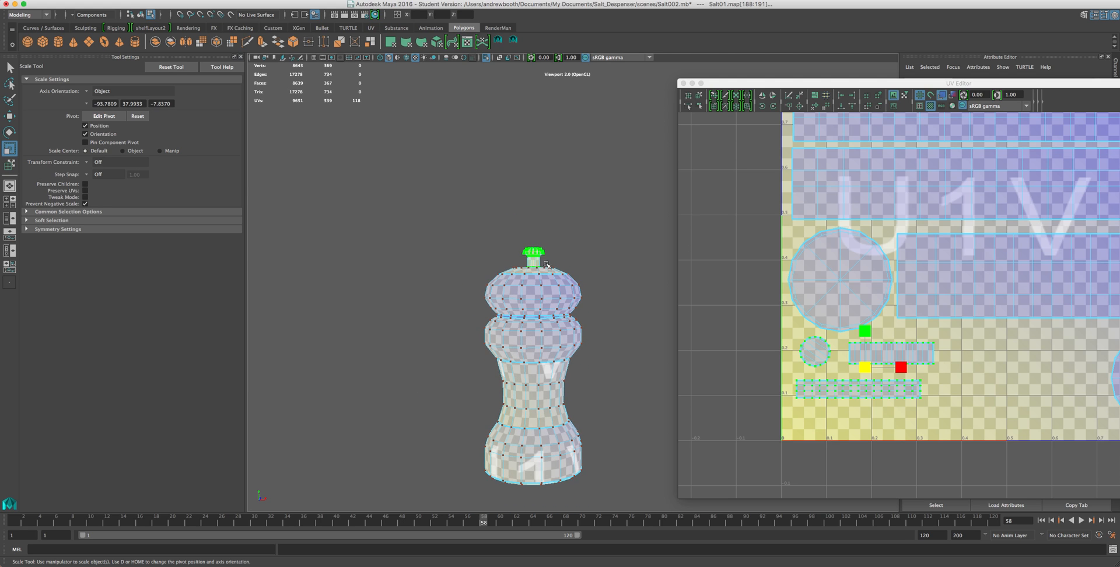
left_click_drag(506, 262, 520, 312, "alt")
scroll(520, 312, "up", 5)
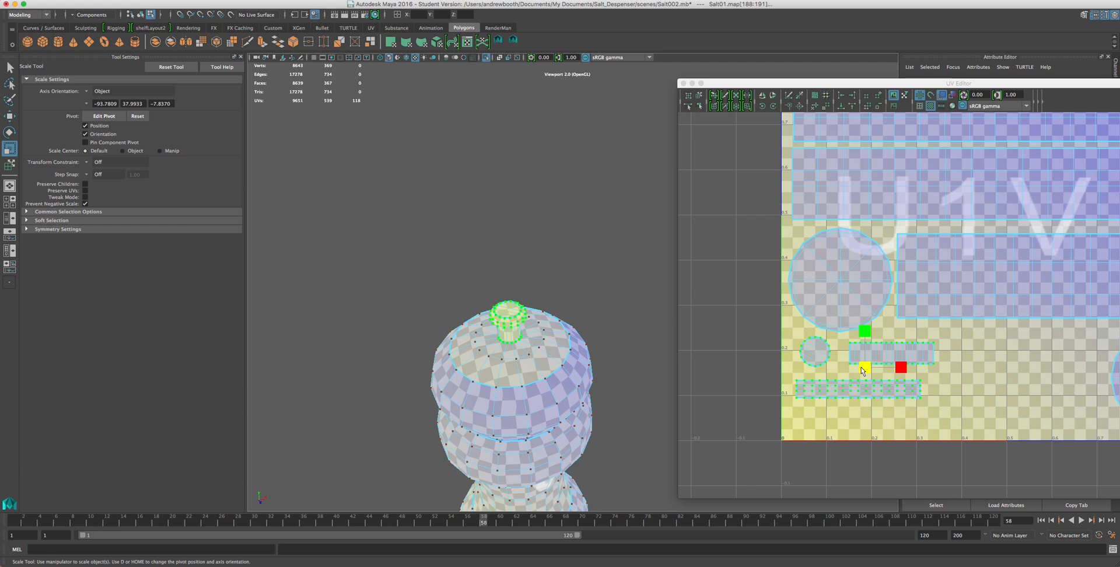
left_click_drag(863, 371, 866, 372)
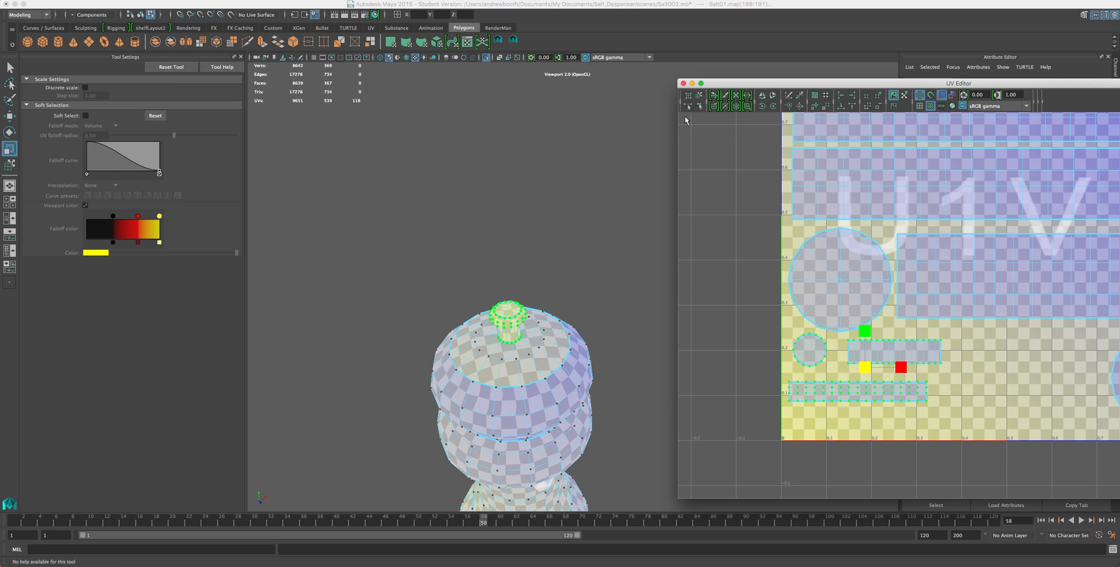
Step: Move the knob's round UV shell slightly down and inward, and bring the stem's strip level with it
left_click(702, 94)
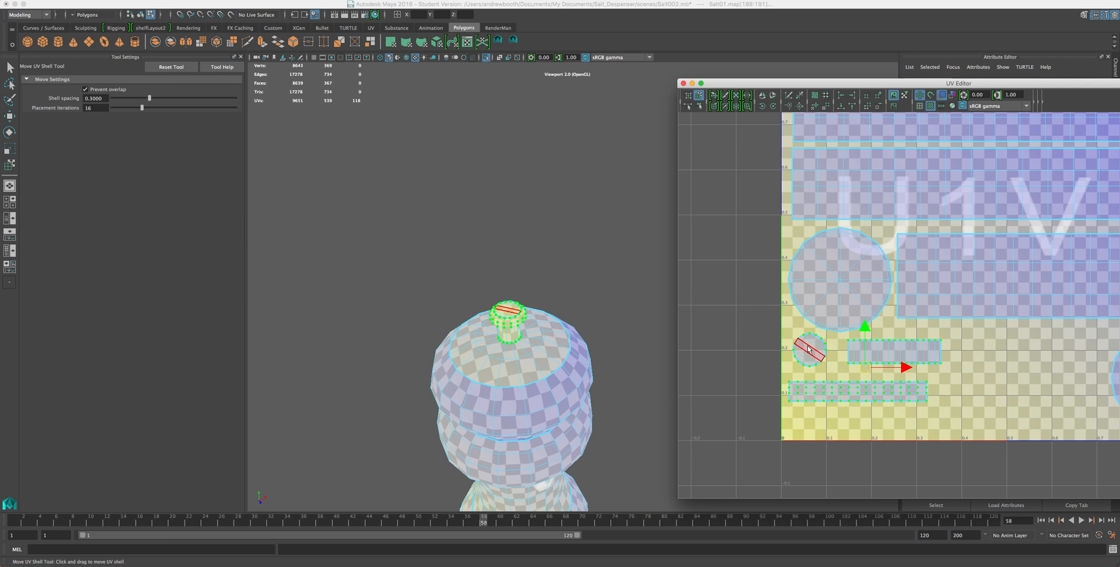
left_click_drag(806, 346, 814, 353)
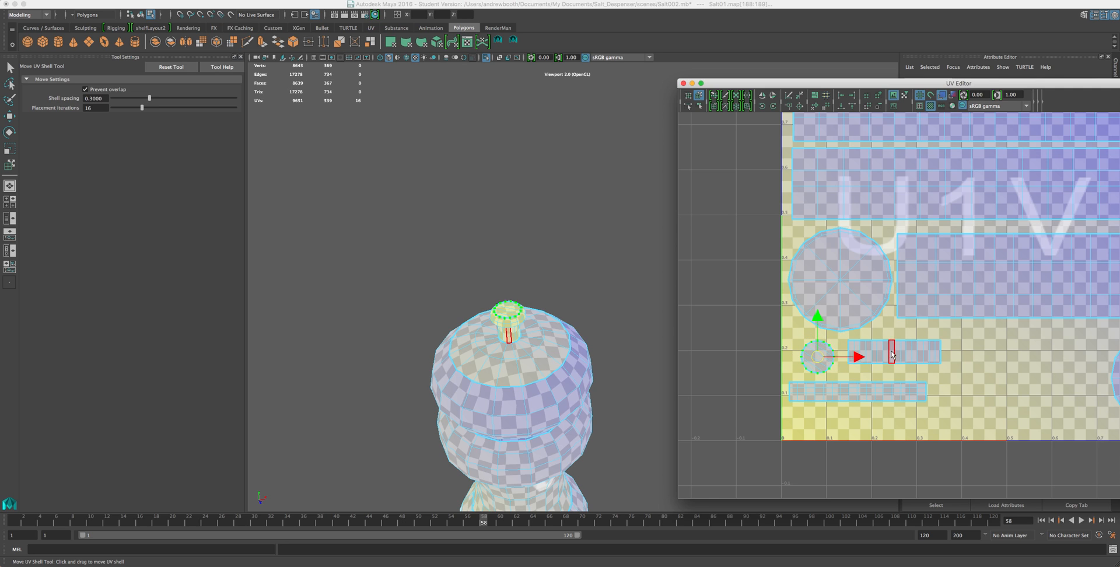
left_click_drag(891, 352, 885, 359)
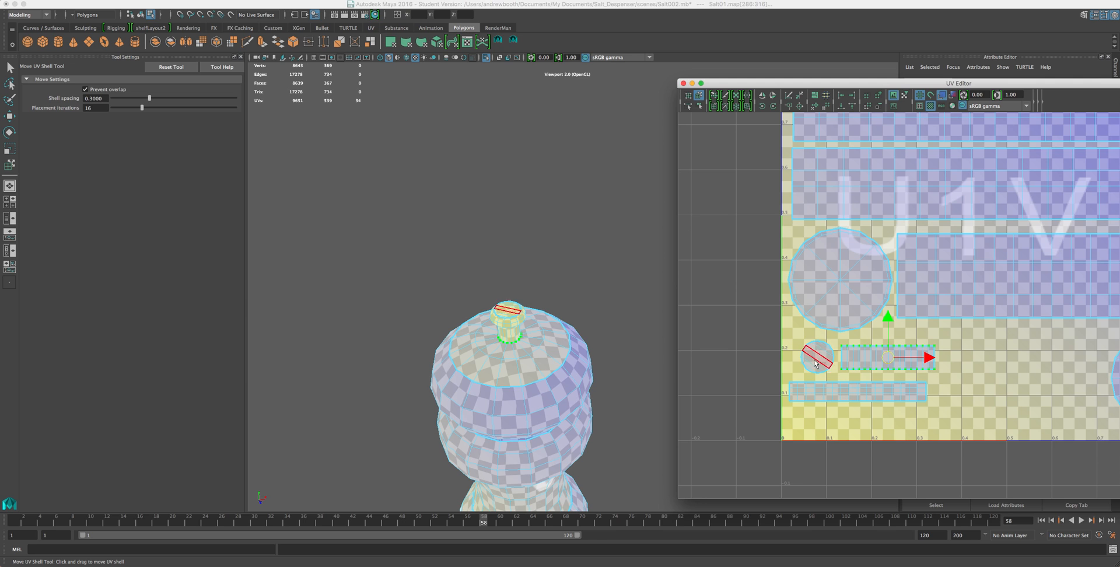
Step: Move the thin vertical strip from the tile's edge down to open space and rotate it 90 degrees to lie horizontally
middle_click_drag(935, 332, 823, 305, "alt")
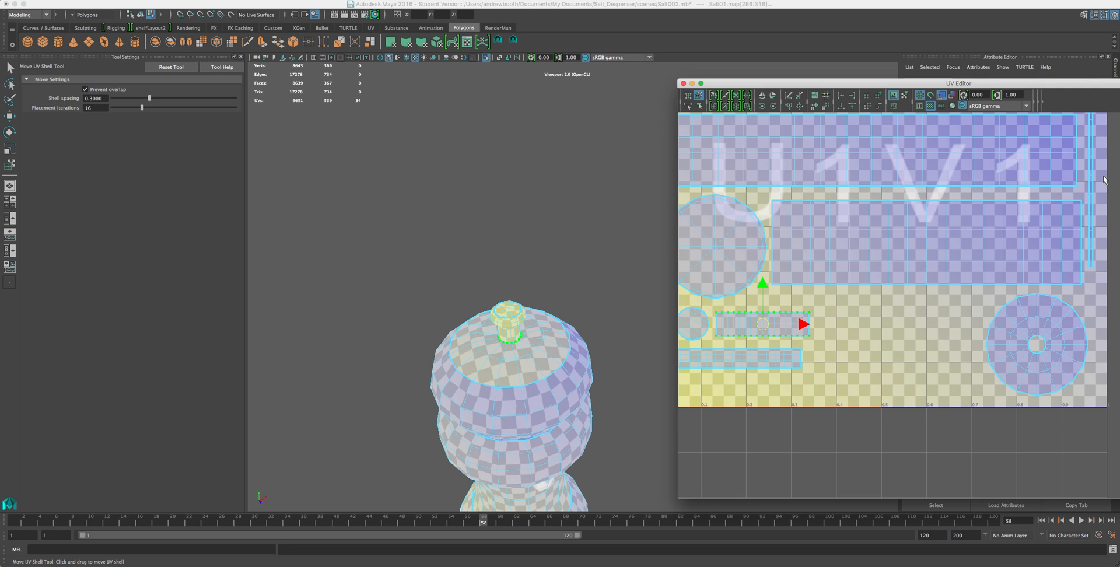
left_click_drag(1092, 175, 876, 373)
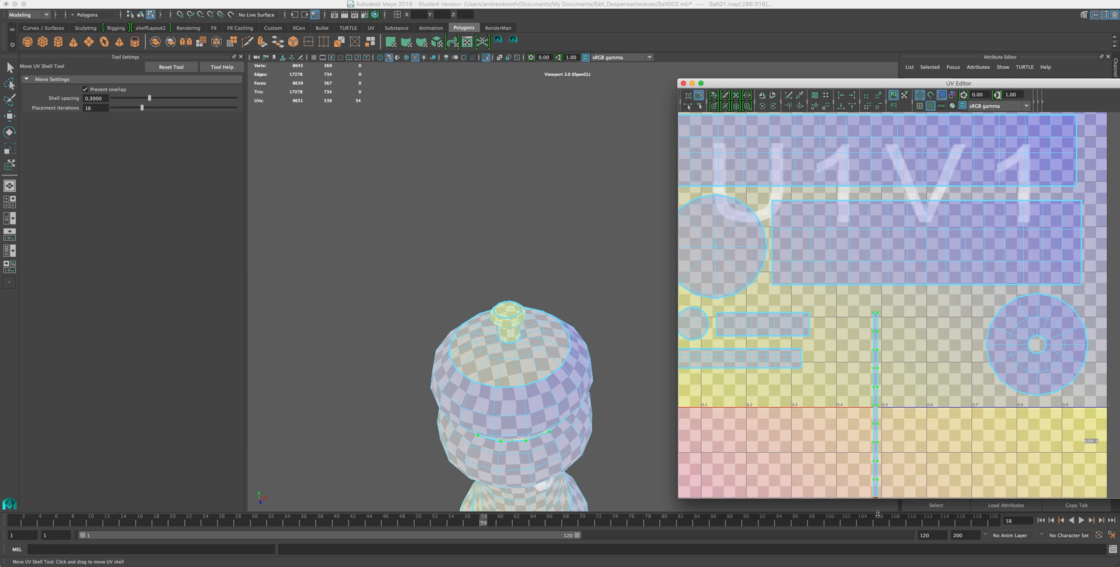
left_click(772, 105)
left_click(772, 106)
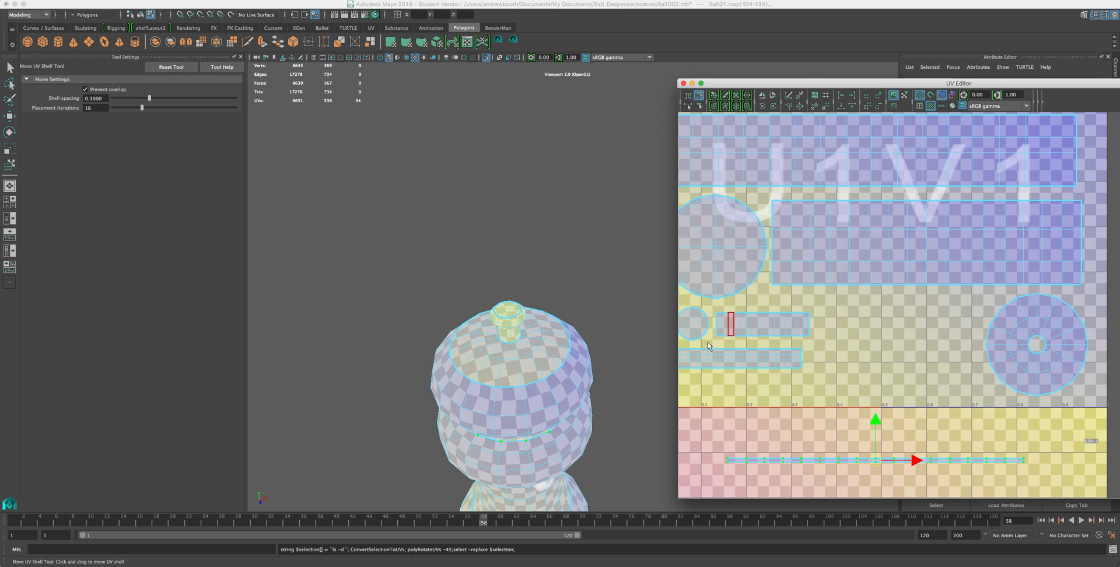
Step: Cut the thin strip's UVs in two at one vertical edge in the front of the groove between the upper bulges
middle_click_drag(709, 334, 816, 233, "alt")
middle_click_drag(499, 403, 519, 318, "alt")
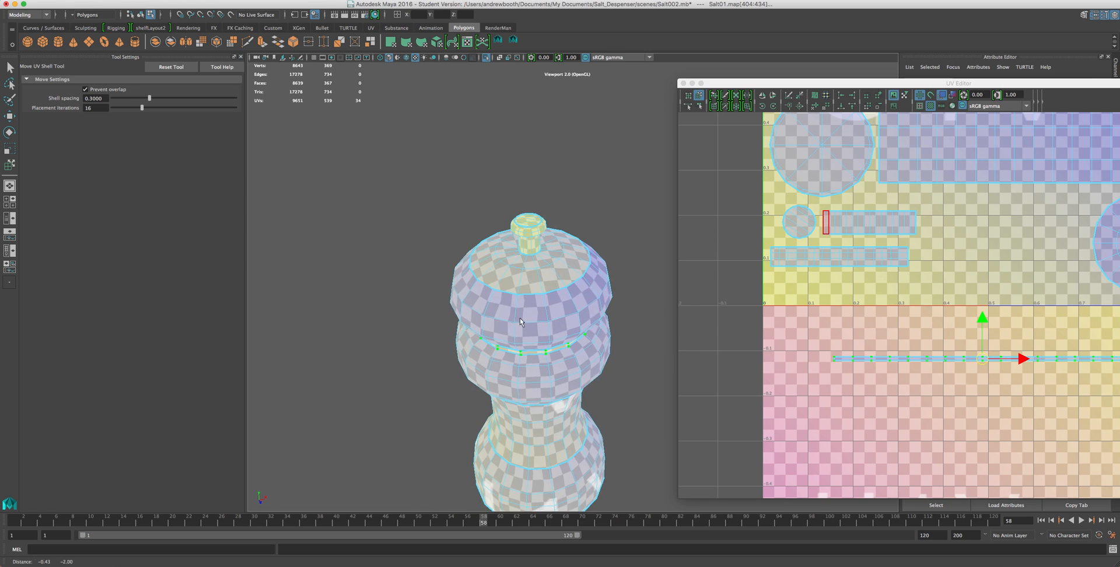
mouse_move(519, 318)
left_mouse_down("alt")
mouse_move(526, 295)
mouse_move(345, 299)
mouse_move(407, 302)
mouse_move(457, 347)
mouse_move(507, 339)
mouse_move(517, 312)
left_mouse_up("alt")
scroll(527, 308, "up", 5)
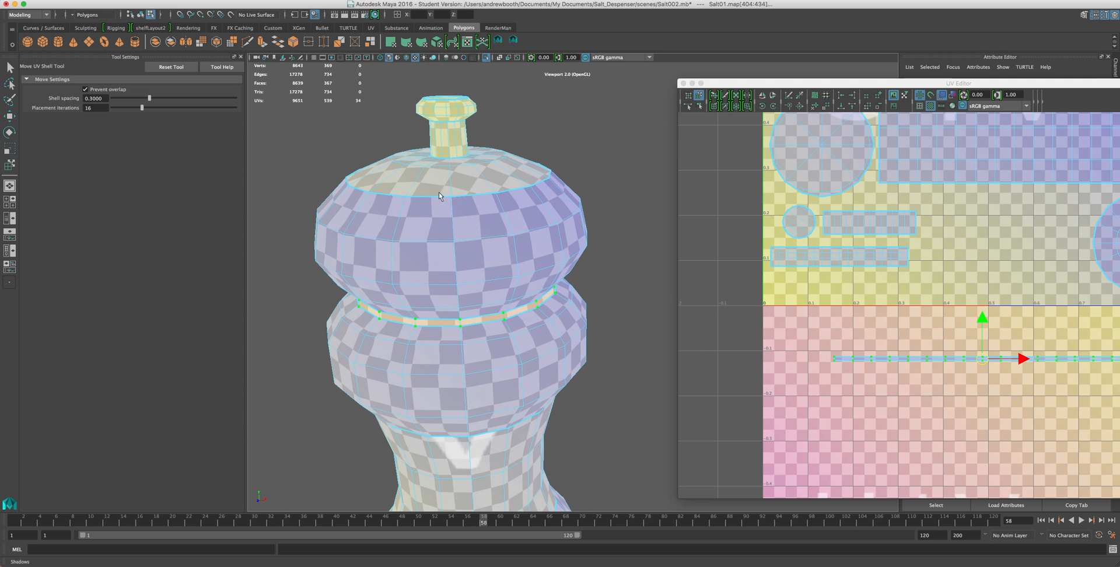
right_click_drag(438, 251, 438, 226)
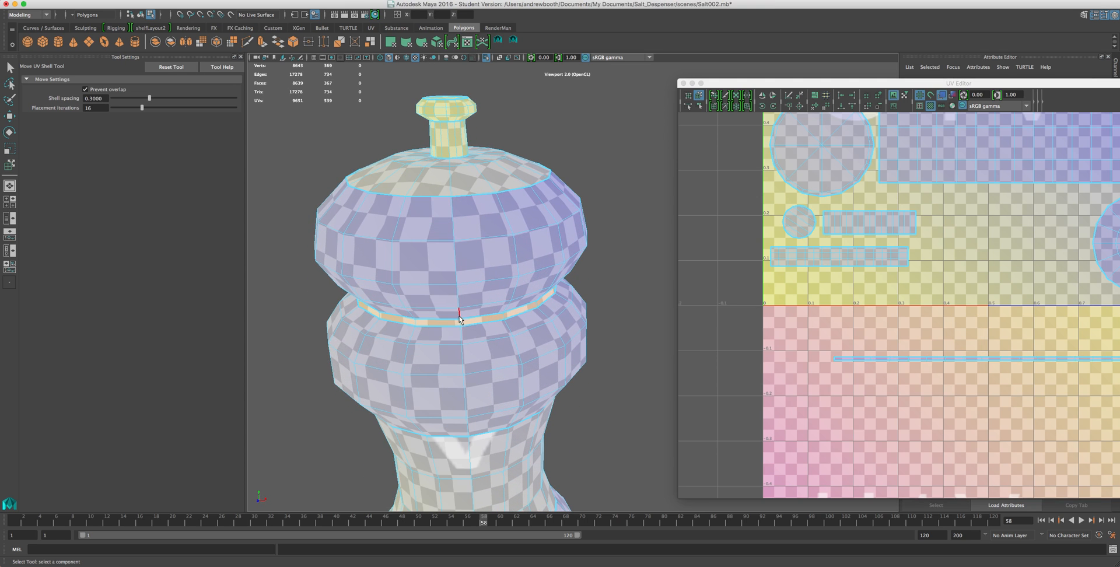
left_click(459, 321)
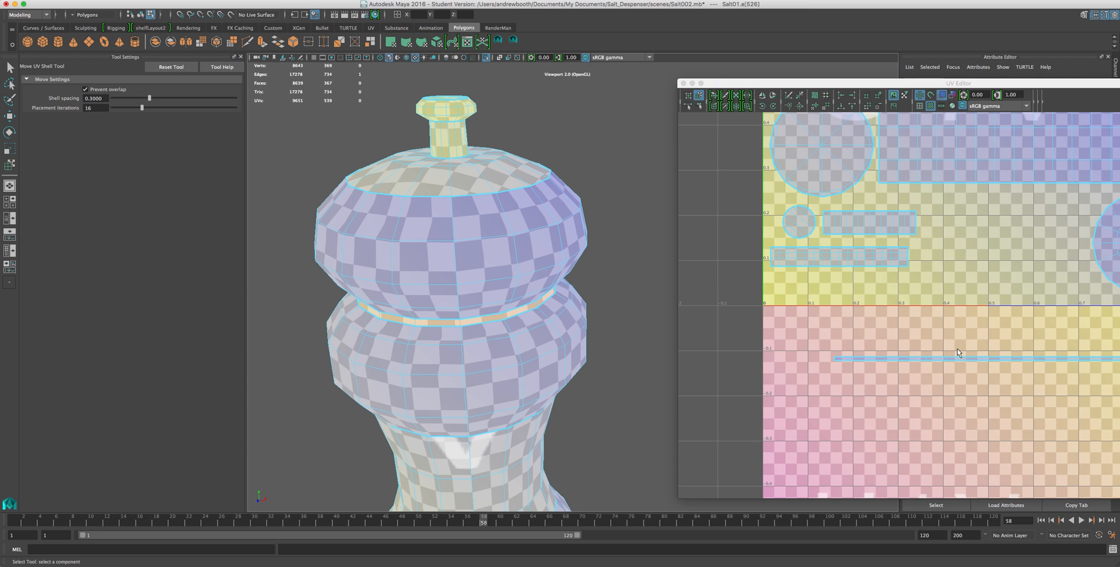
left_click(790, 97)
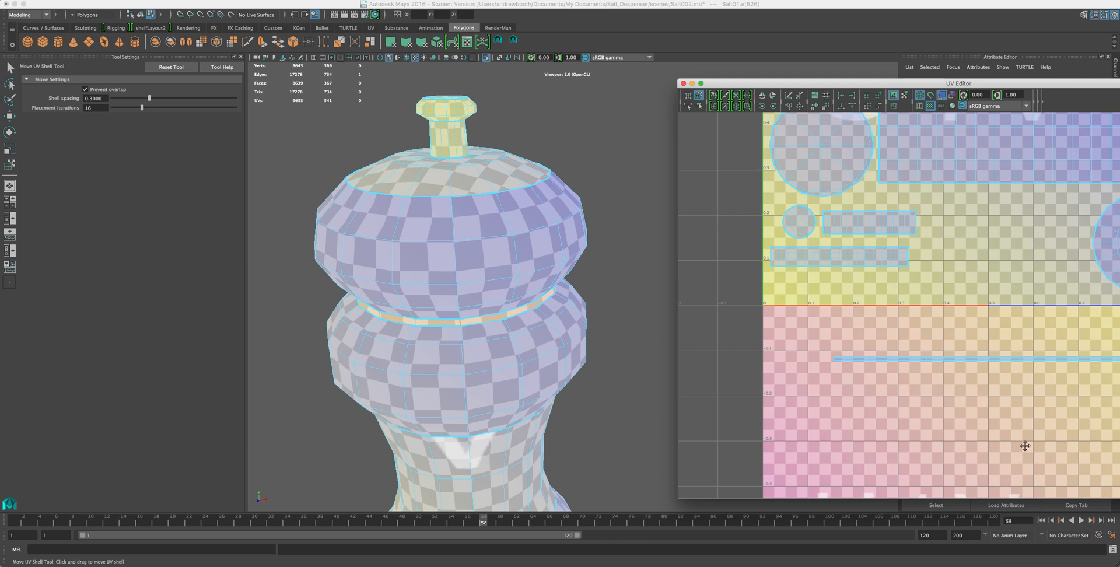
Step: Move both halves of the cut groove strip into the U1V1 tile, stacked just beneath the waist shell
middle_click_drag(1025, 446, 926, 434, "alt")
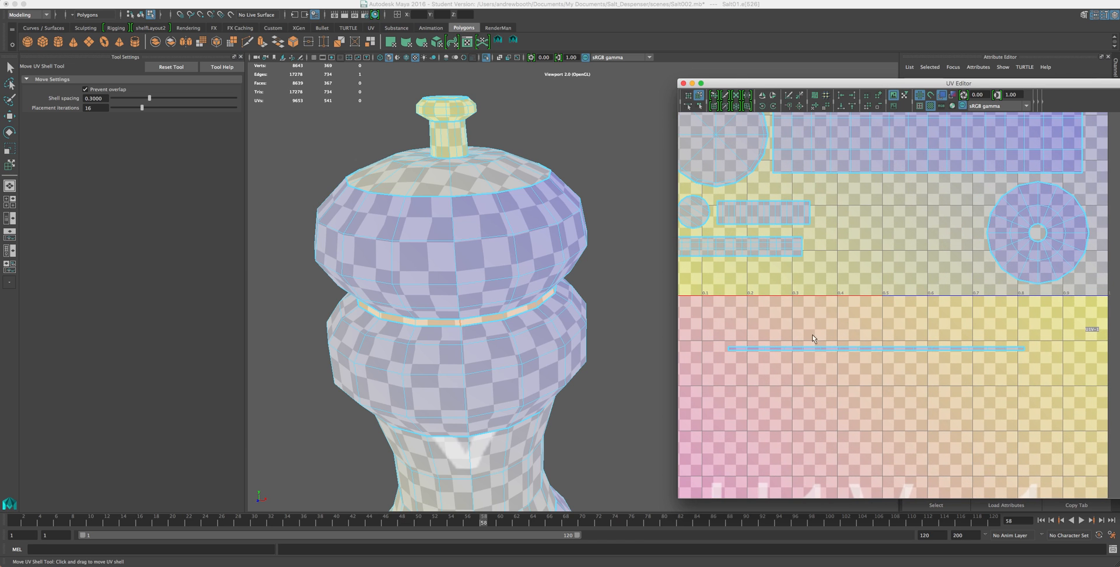
left_click_drag(809, 350, 912, 194)
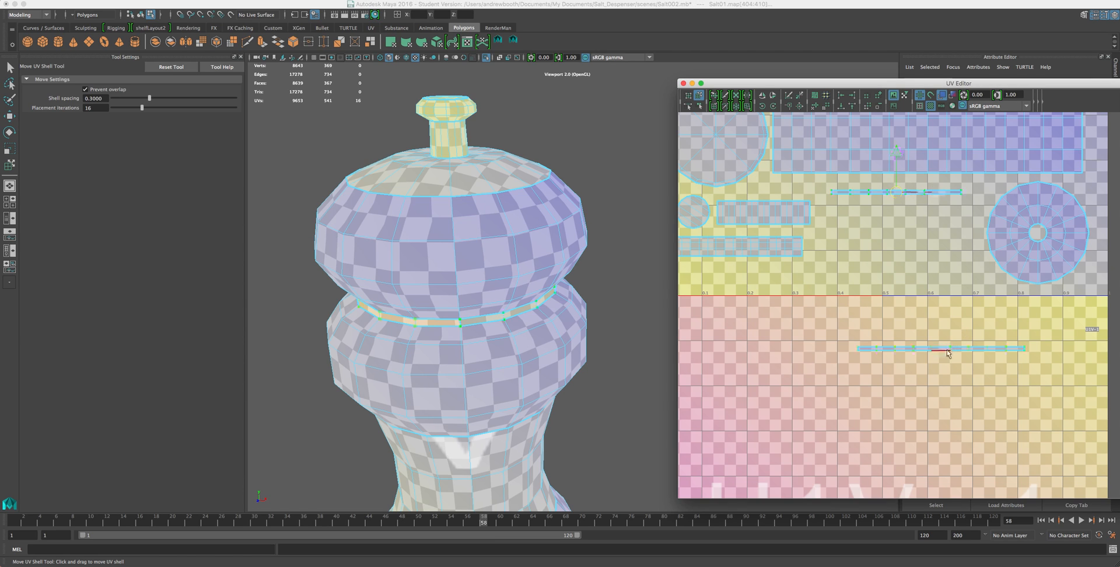
left_click_drag(947, 349, 904, 186)
Step: Nudge the two knob strips, the waist shell and the lid's round shell to even out the gaps between them
left_click_drag(766, 217, 775, 207)
left_click_drag(742, 250, 770, 238)
middle_click_drag(888, 340, 901, 435, "alt")
left_click_drag(928, 266, 926, 261)
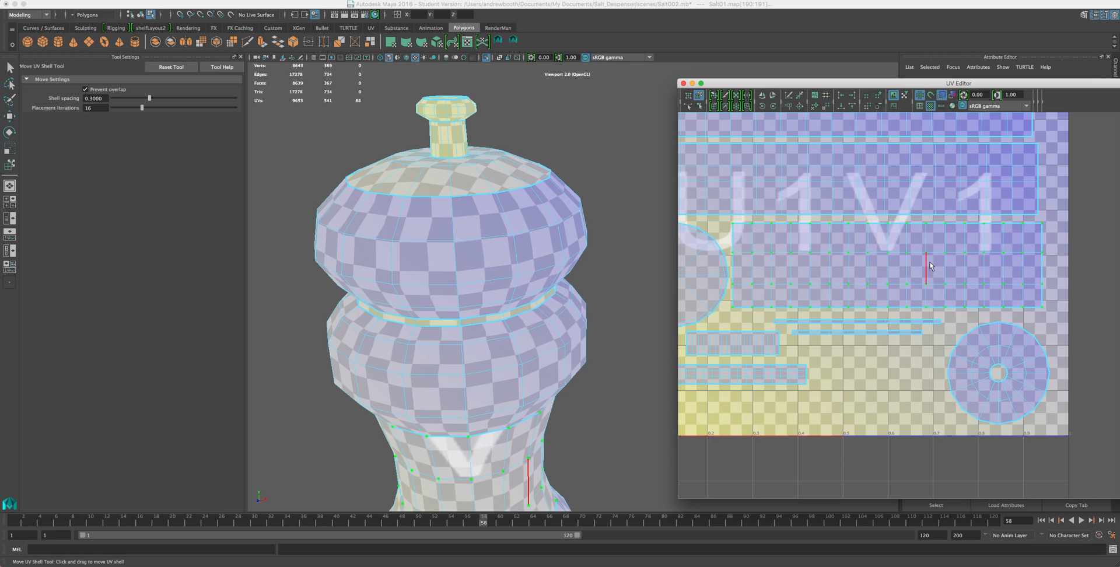
scroll(990, 302, "down", 1)
scroll(1028, 361, "down", 1)
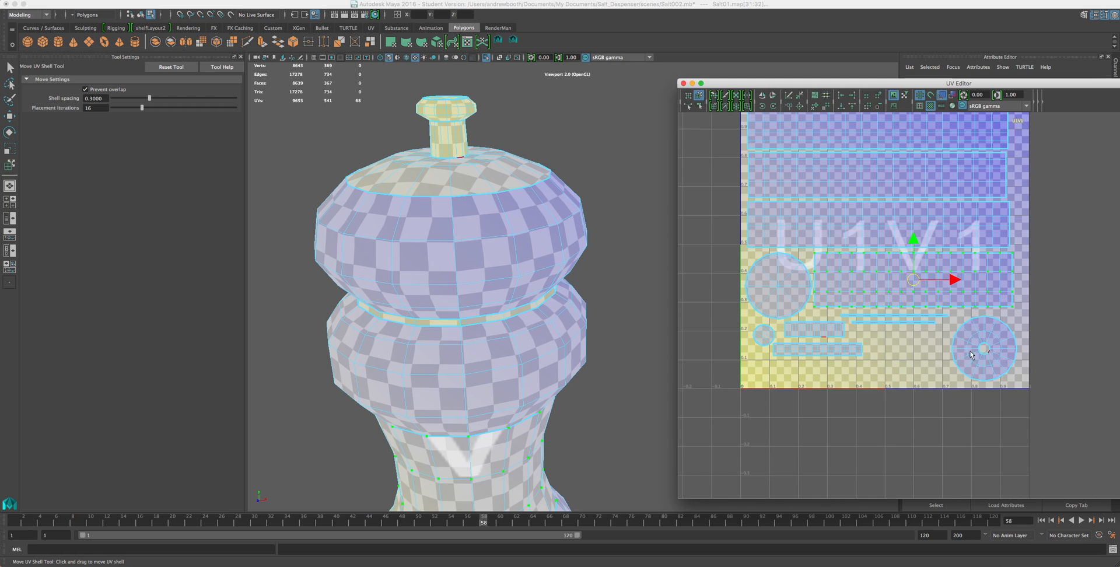
left_click_drag(970, 354, 750, 385)
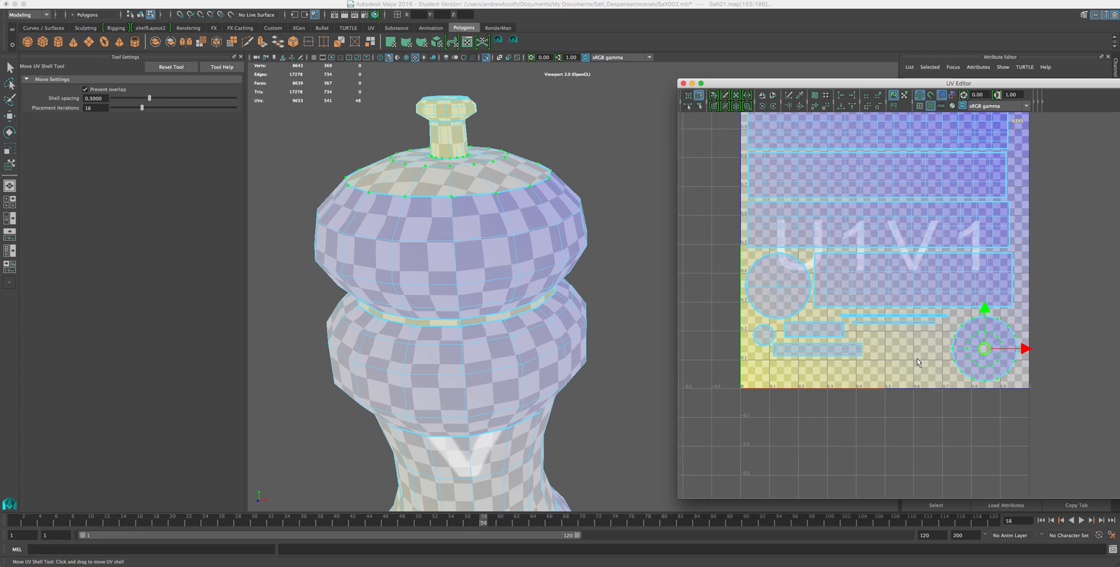
Step: Select all UV shells, center them in the U1V1 tile and scale them up slightly together to fill it
scroll(917, 362, "down", 3)
left_click_drag(1038, 375, 748, 126)
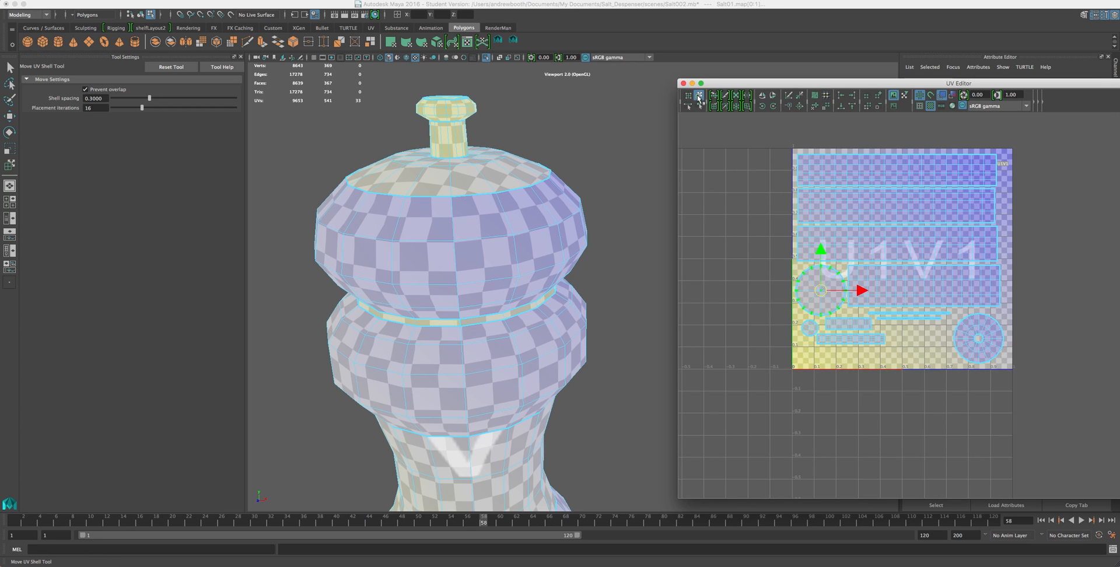
left_click(699, 96)
left_click_drag(772, 153, 1085, 411)
left_click_drag(902, 262, 907, 261)
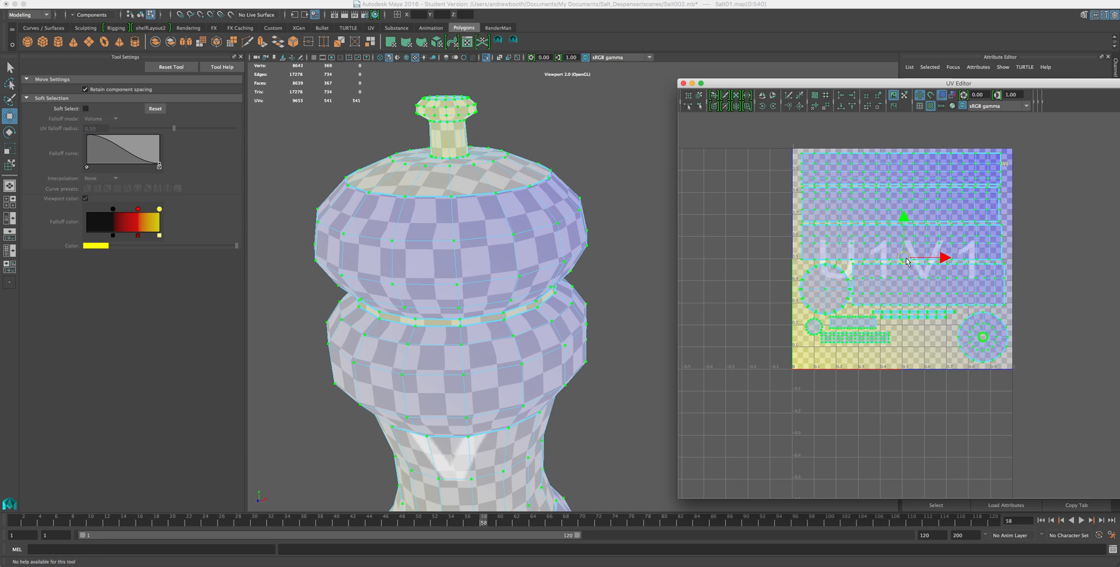
key("r")
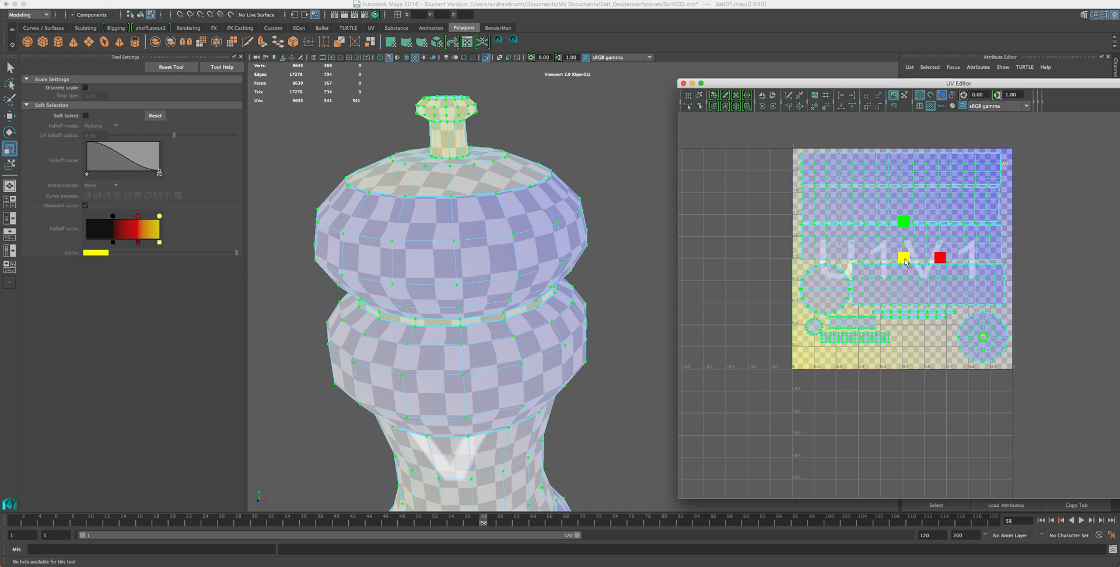
left_click_drag(904, 261, 904, 262)
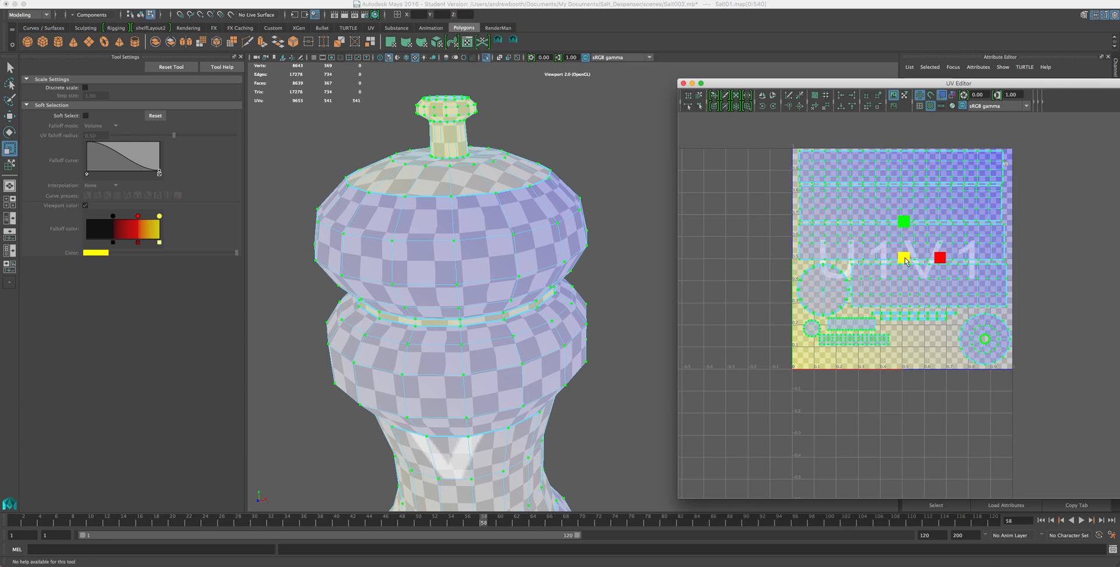
Step: Inspect the checker pattern around the whole dispenser, from the upper bulges down the waist to the base
scroll(916, 282, "up", 2)
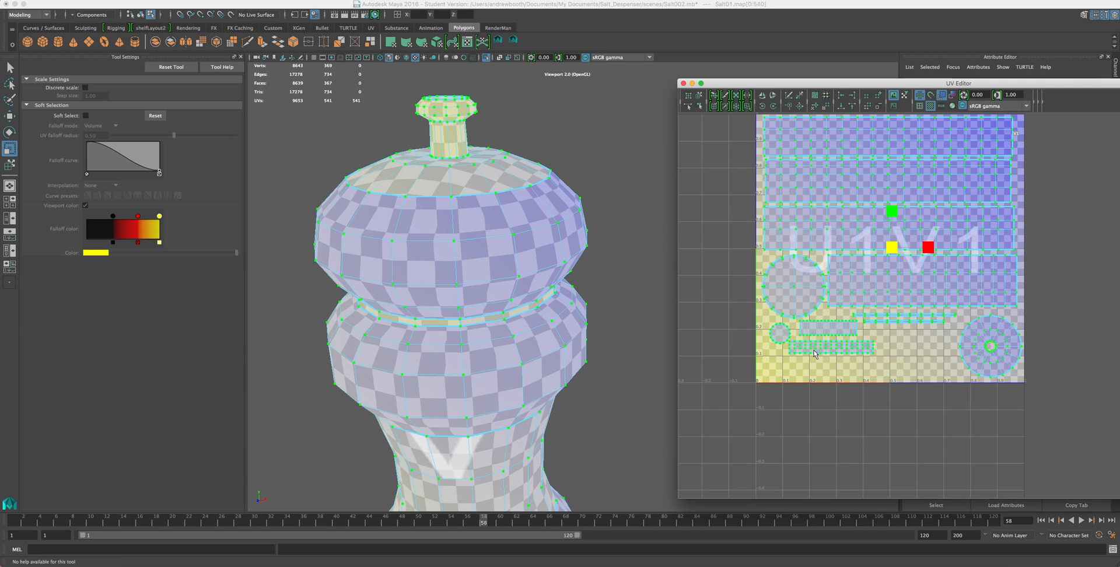
left_click(302, 455)
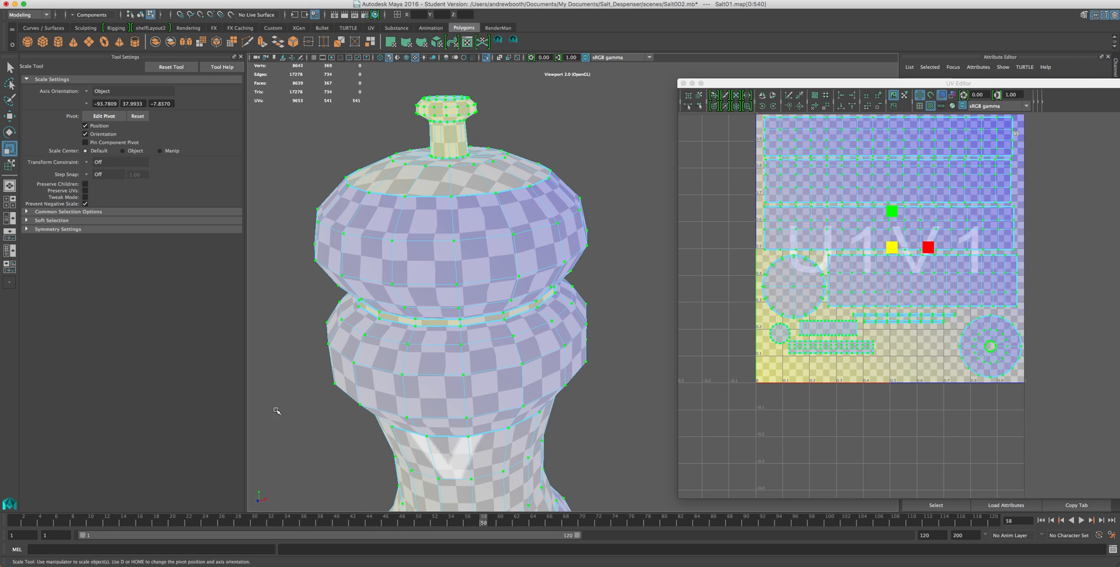
left_click_drag(277, 411, 435, 339, "alt")
left_click_drag(424, 336, 415, 330, "alt")
middle_click_drag(492, 317, 491, 257, "alt")
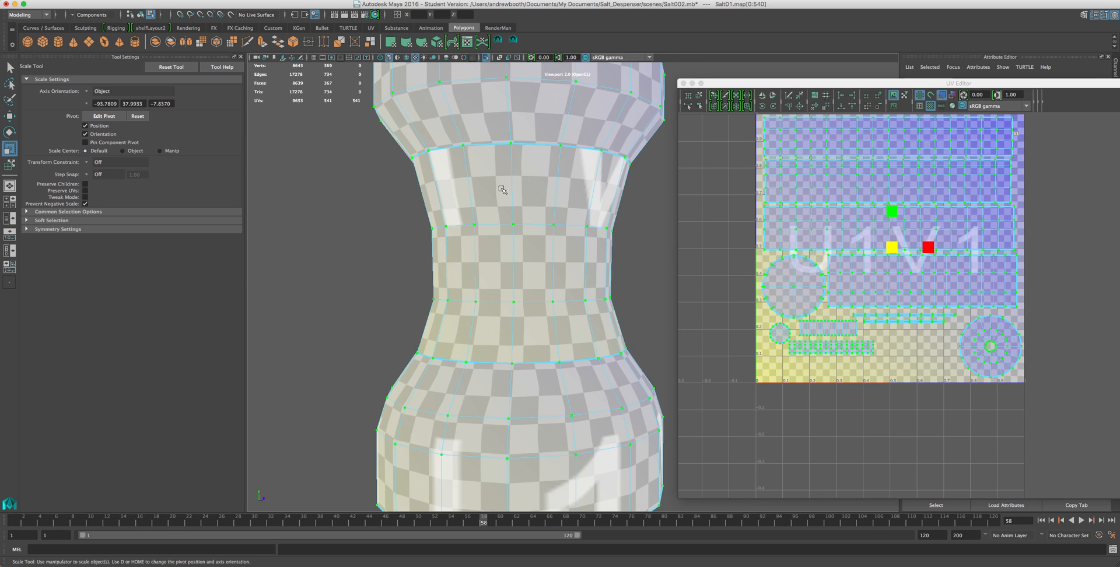
middle_click_drag(509, 222, 517, 245, "alt")
left_click_drag(517, 244, 364, 234, "alt")
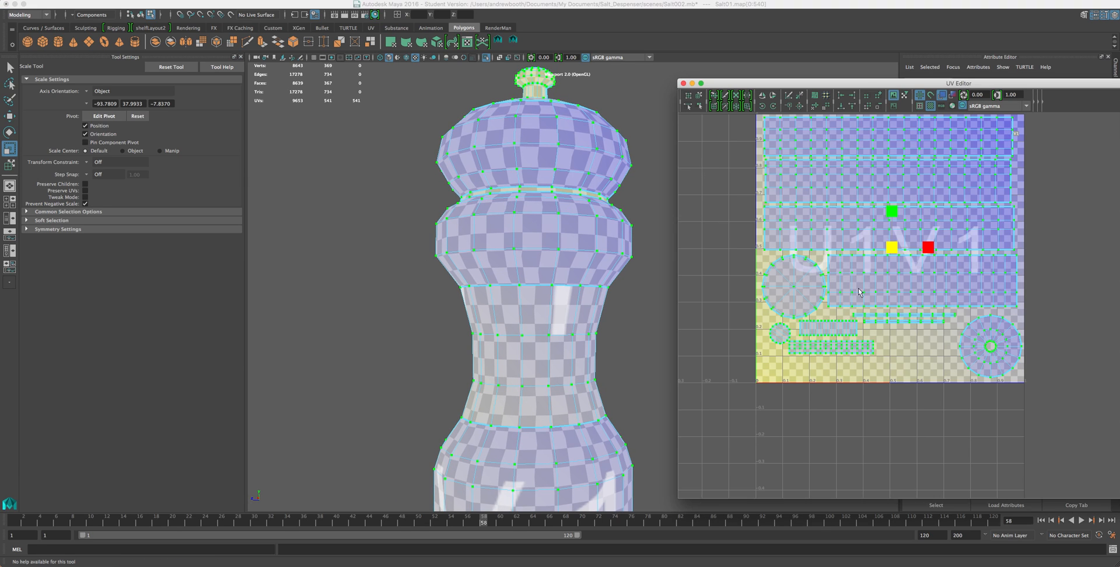
middle_click_drag(873, 331, 866, 369, "alt")
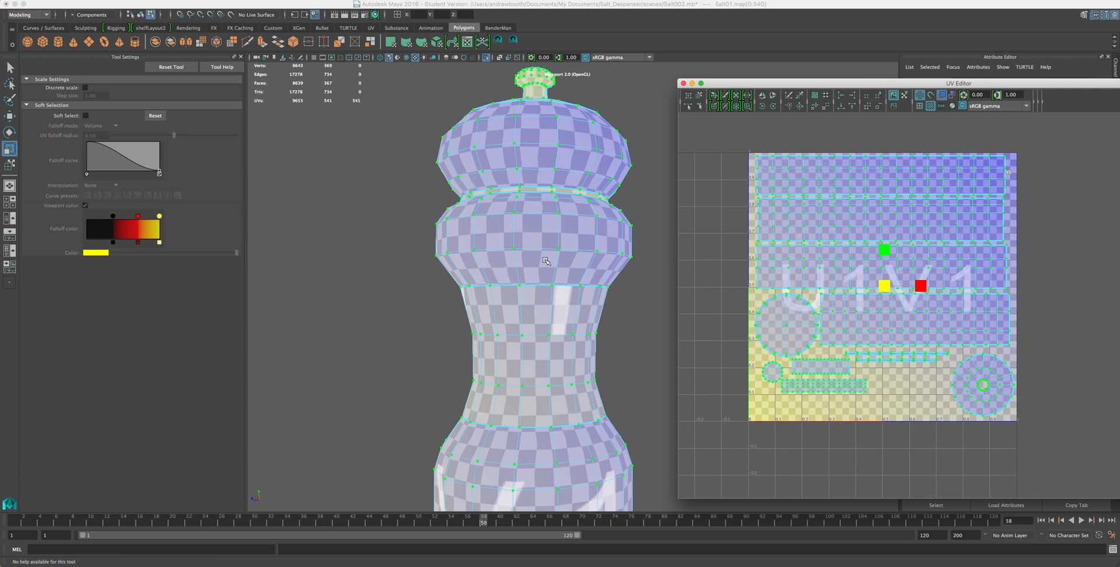
left_click(572, 152)
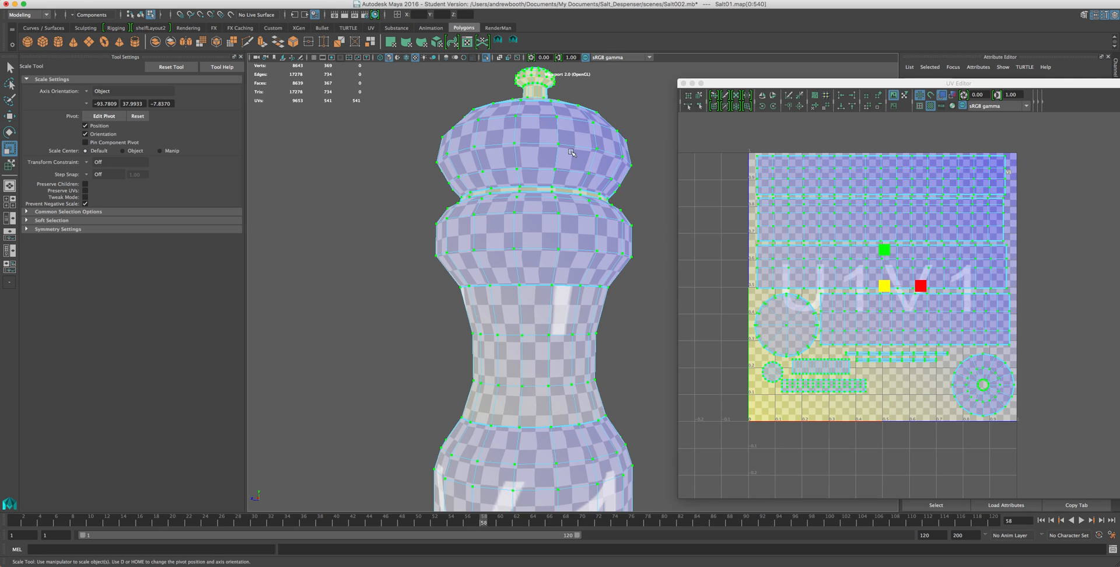
left_click_drag(529, 256, 529, 279, "alt")
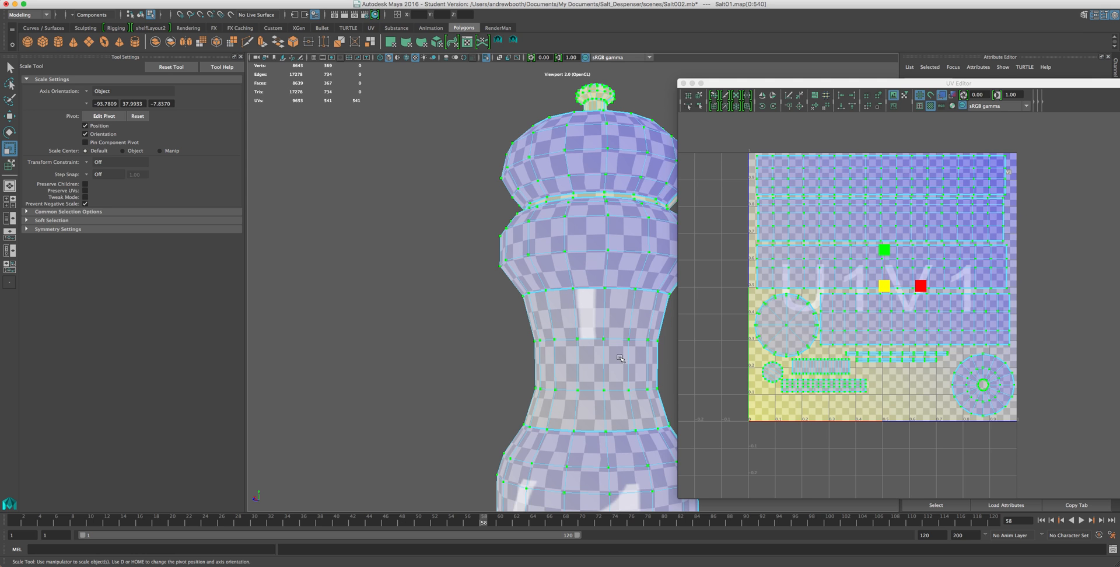
left_click_drag(620, 358, 644, 392, "alt")
middle_click_drag(644, 391, 617, 288, "alt")
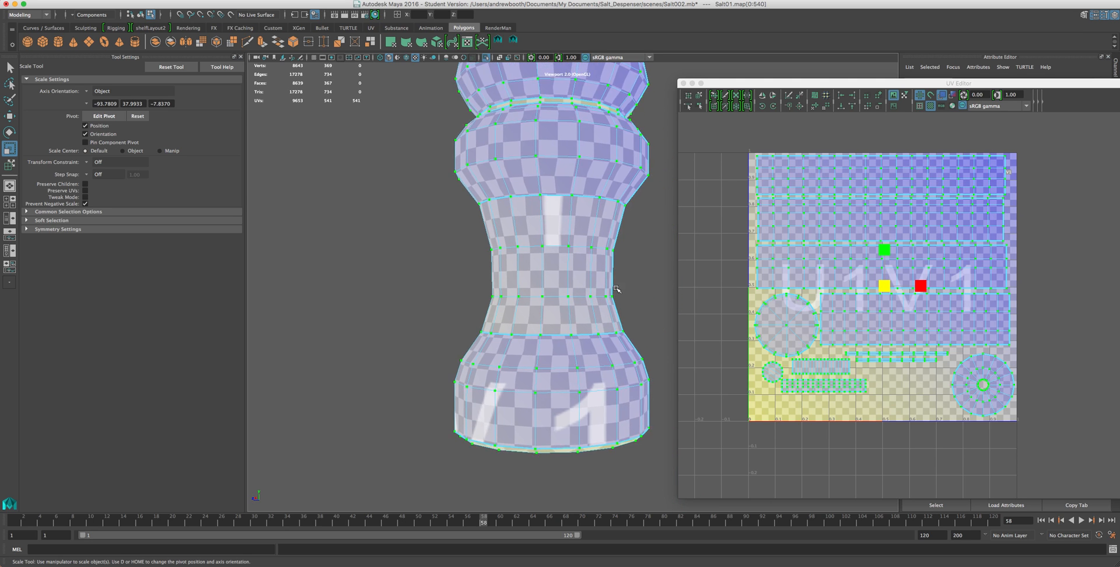
Step: Compare the checker squares on the waist, upper bulges, lid and knob up close with their UV shells
right_click_drag(616, 289, 674, 360, "alt")
right_click_drag(707, 315, 763, 375, "alt")
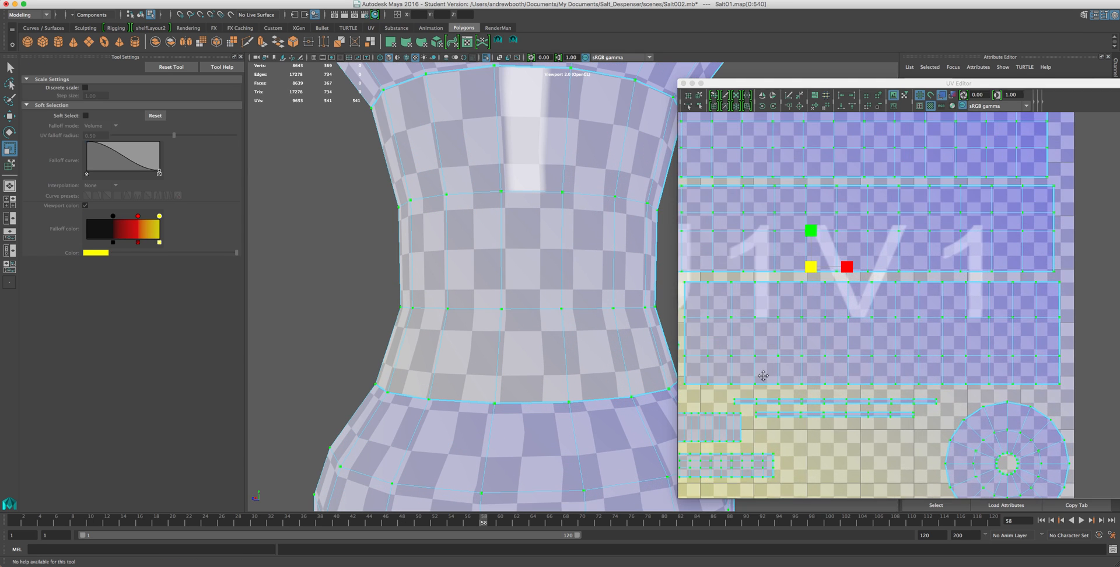
middle_click_drag(763, 376, 987, 293, "alt")
middle_click_drag(904, 304, 760, 317, "alt")
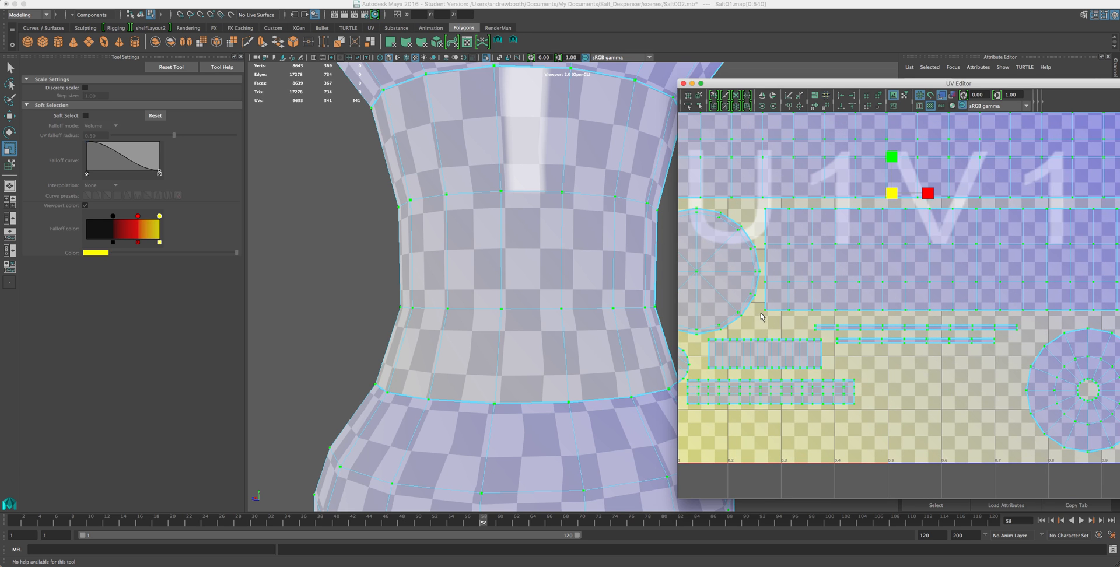
right_click_drag(665, 372, 574, 371, "alt")
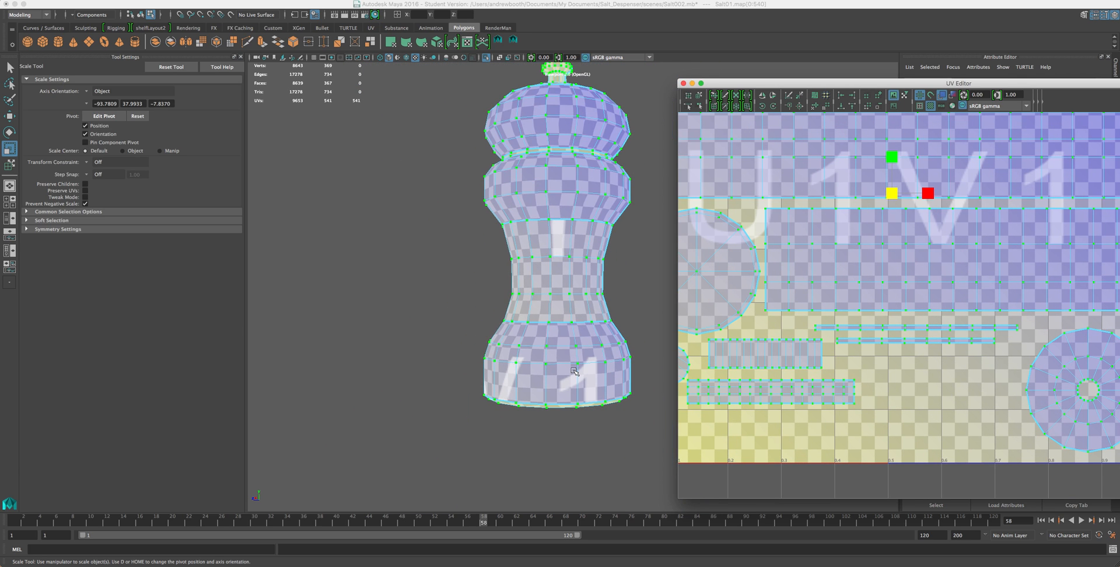
left_click_drag(575, 367, 582, 308, "alt")
scroll(581, 306, "up", 8)
scroll(573, 276, "down", 5)
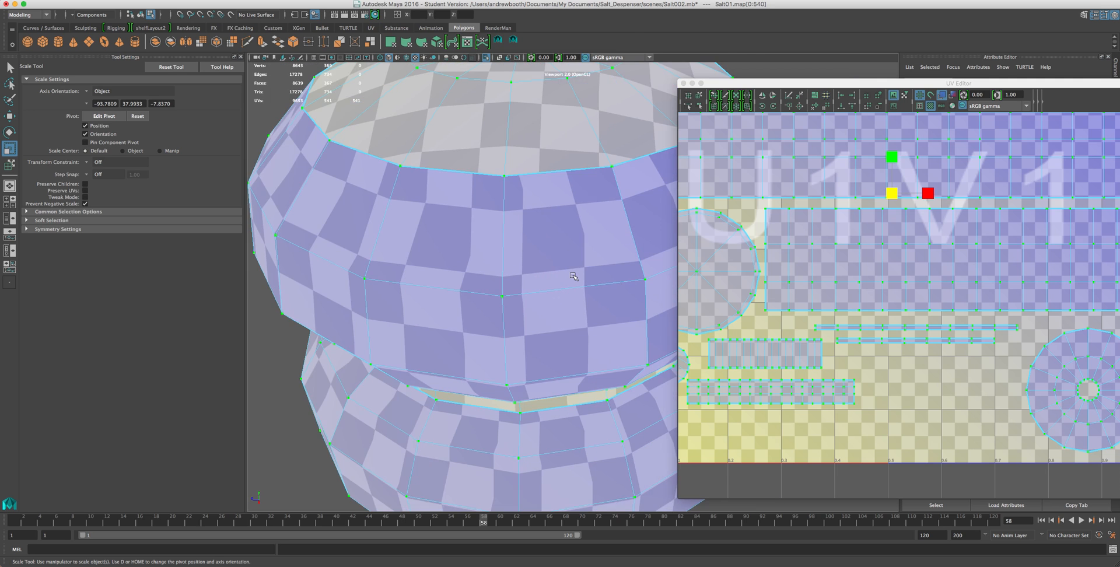
left_click_drag(549, 167, 529, 245, "alt")
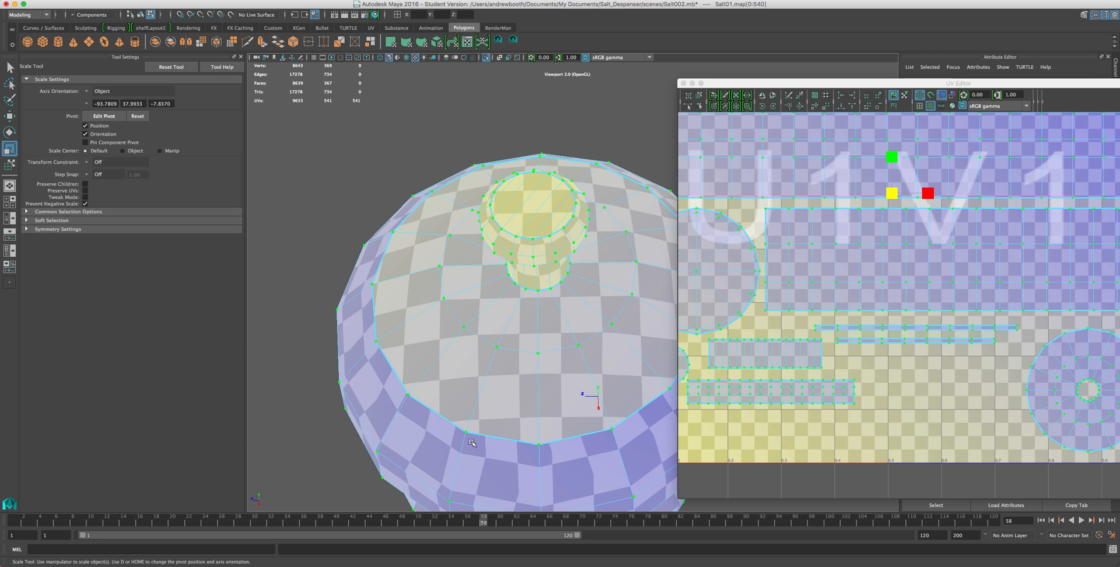
Step: Scale up the lid's round UV shell slightly and nudge it up so it stays inside the tile
left_click(699, 94)
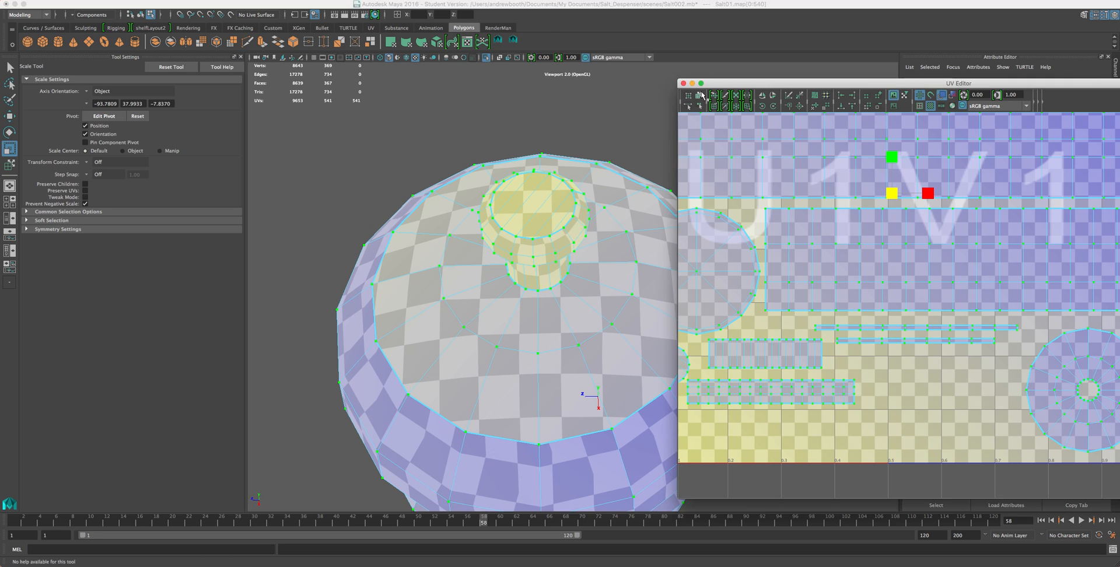
left_click(1059, 357)
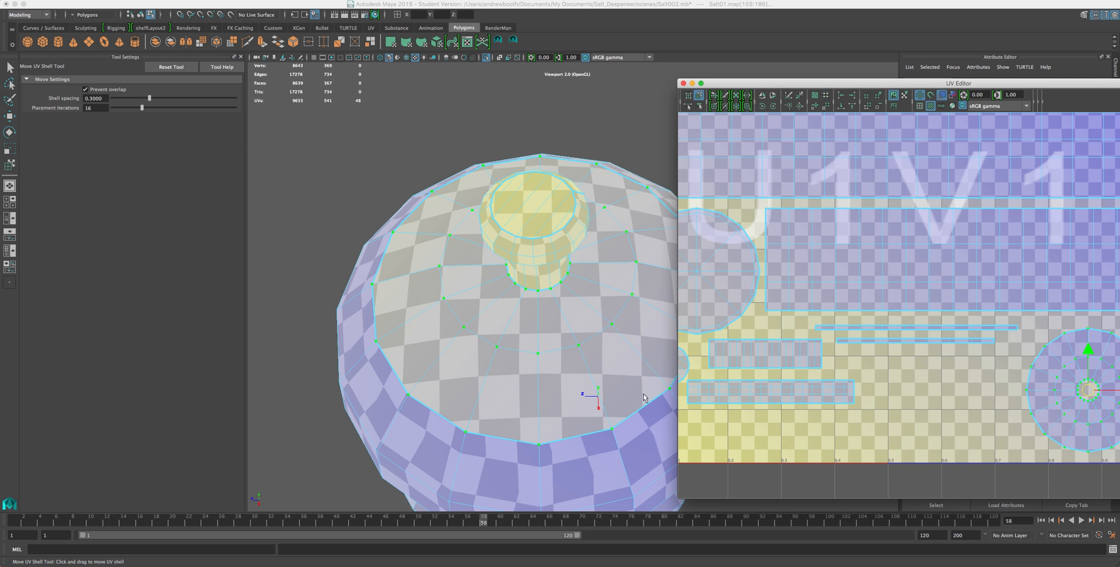
left_click_drag(460, 382, 545, 283, "alt")
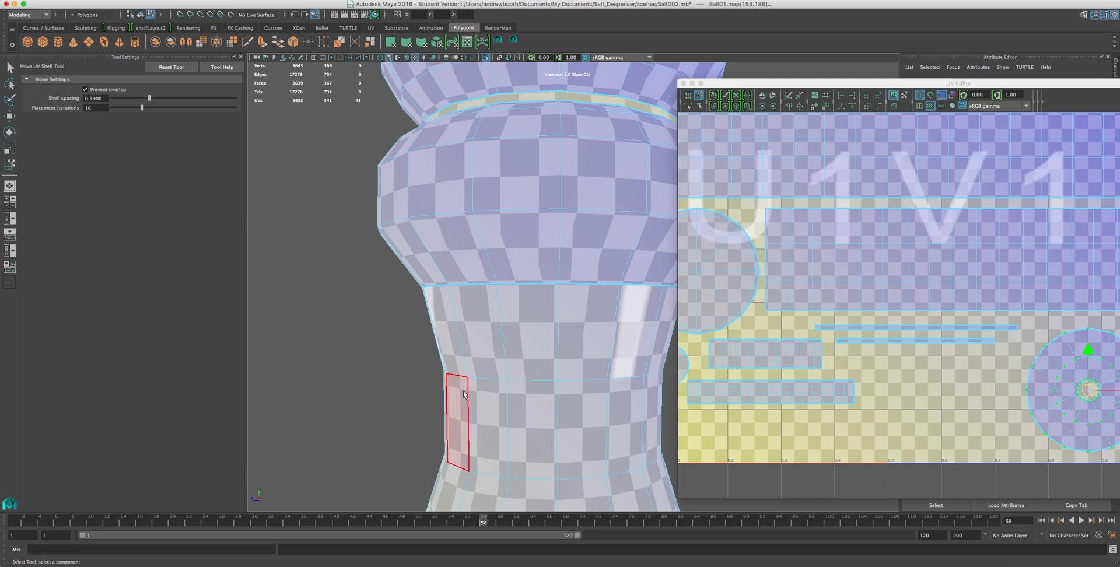
middle_click_drag(515, 214, 488, 337, "alt")
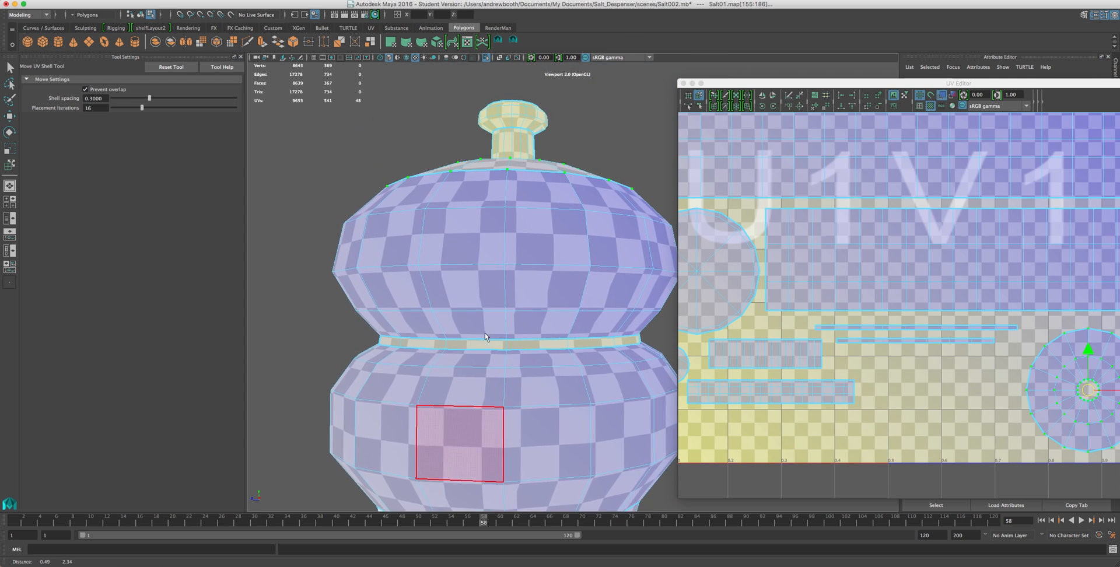
left_click_drag(487, 290, 508, 372, "alt")
middle_click_drag(511, 380, 503, 348, "alt")
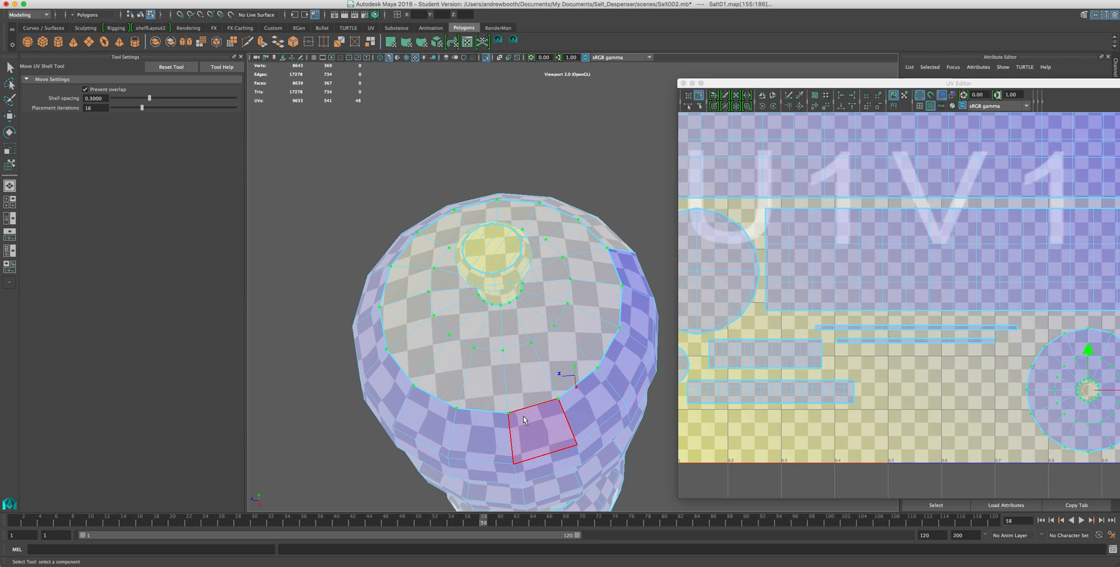
key("r")
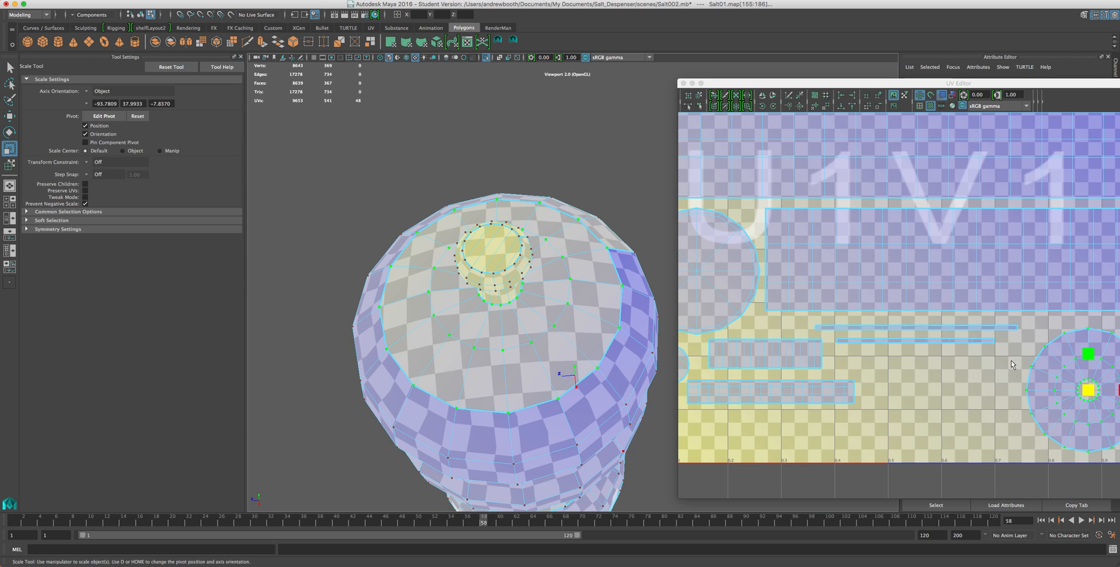
left_click_drag(1085, 391, 1092, 391)
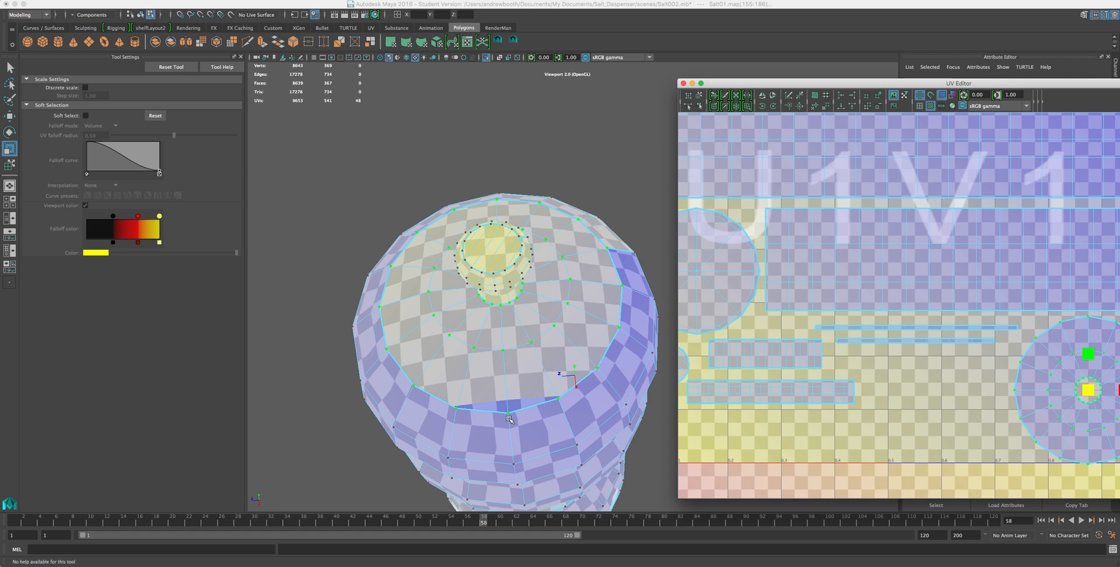
key("w")
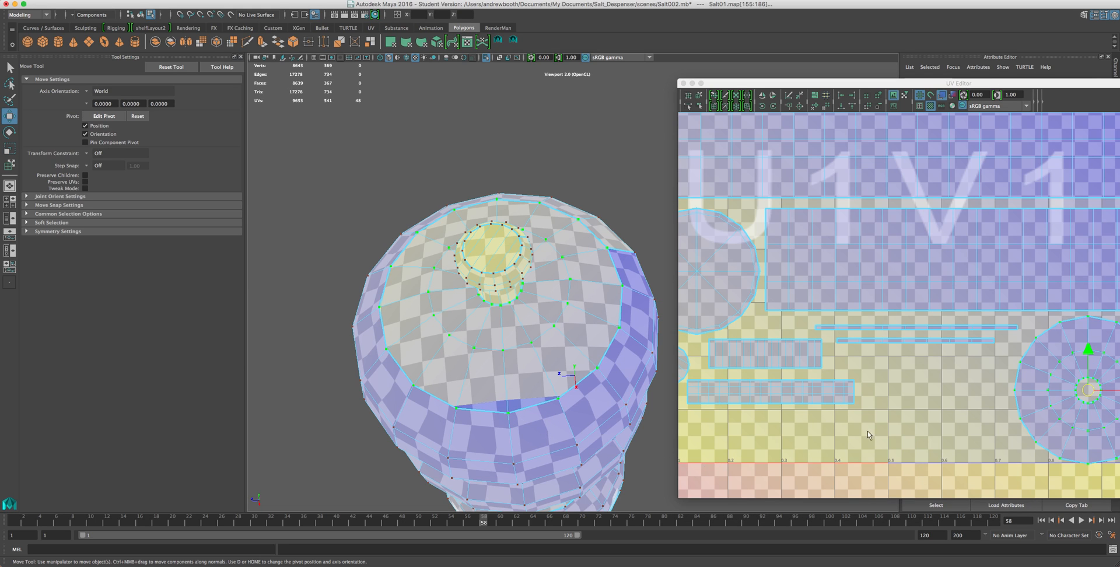
left_click(1088, 350)
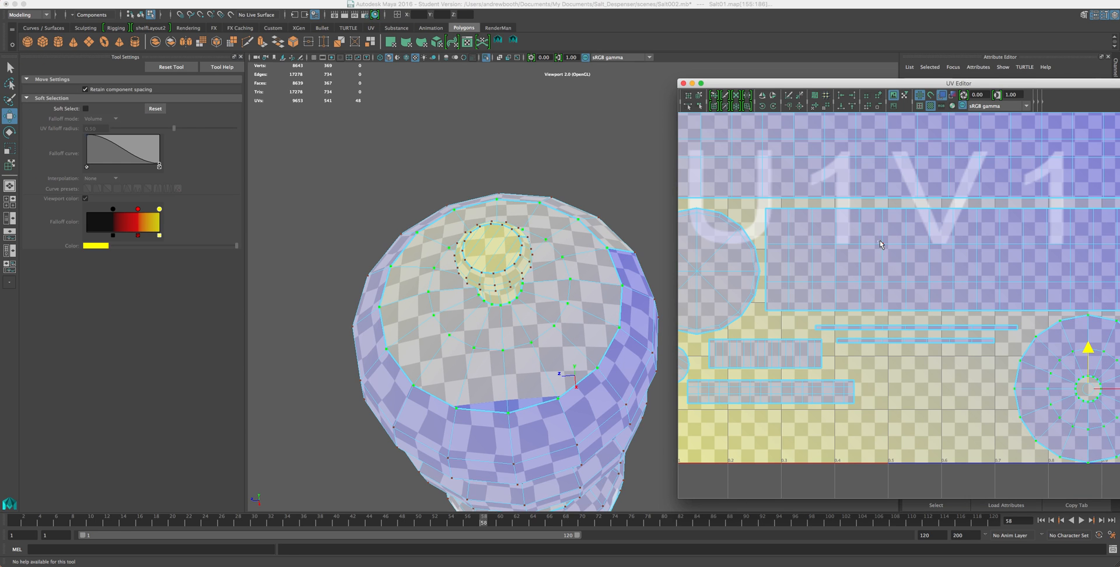
Step: Rearrange the small strips beneath the waist shell, with the knob strips beside the lid shell and the thin strips near the tile's lower edge
left_click(880, 244)
left_click(699, 94)
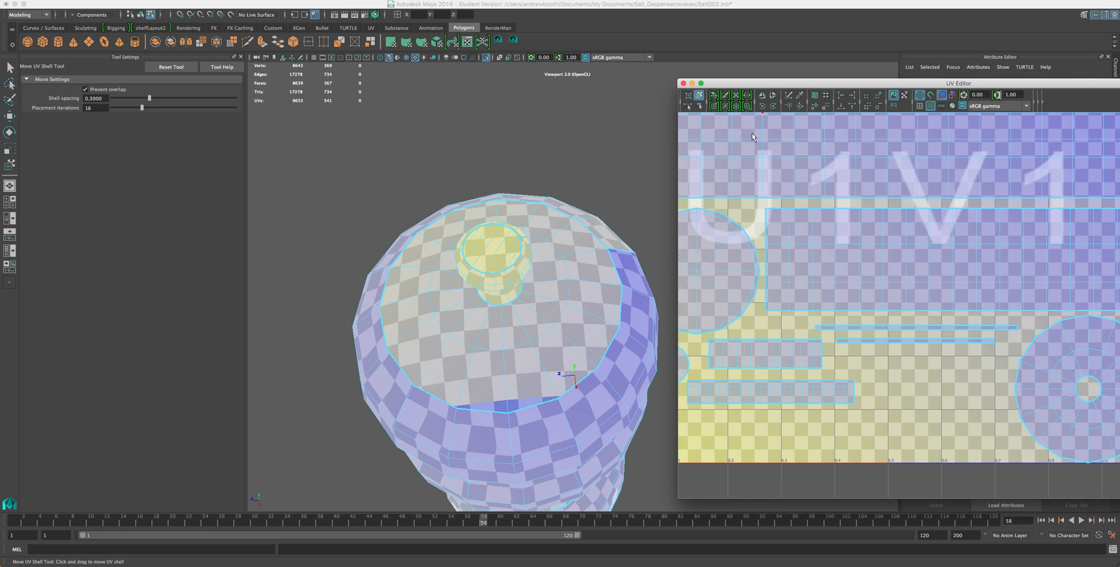
left_click(892, 225)
scroll(901, 272, "down", 2)
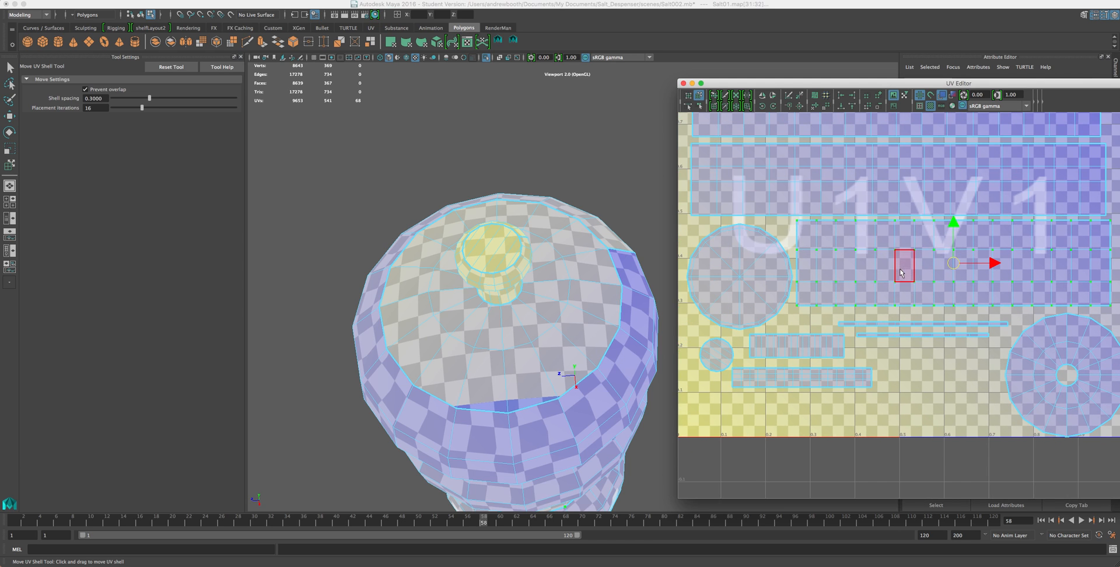
scroll(901, 273, "down", 2)
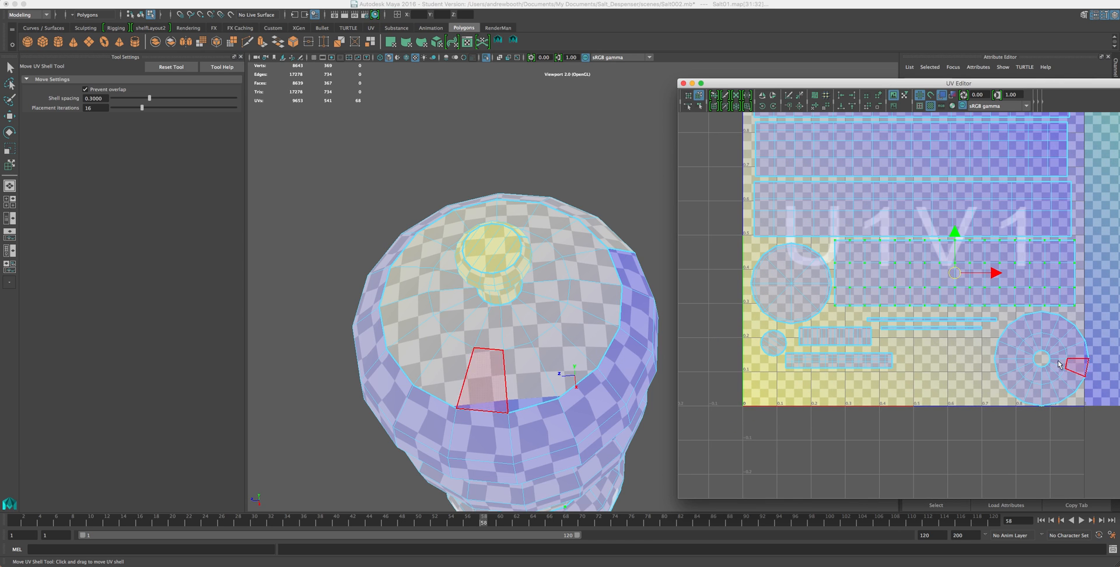
left_click_drag(945, 329, 911, 330)
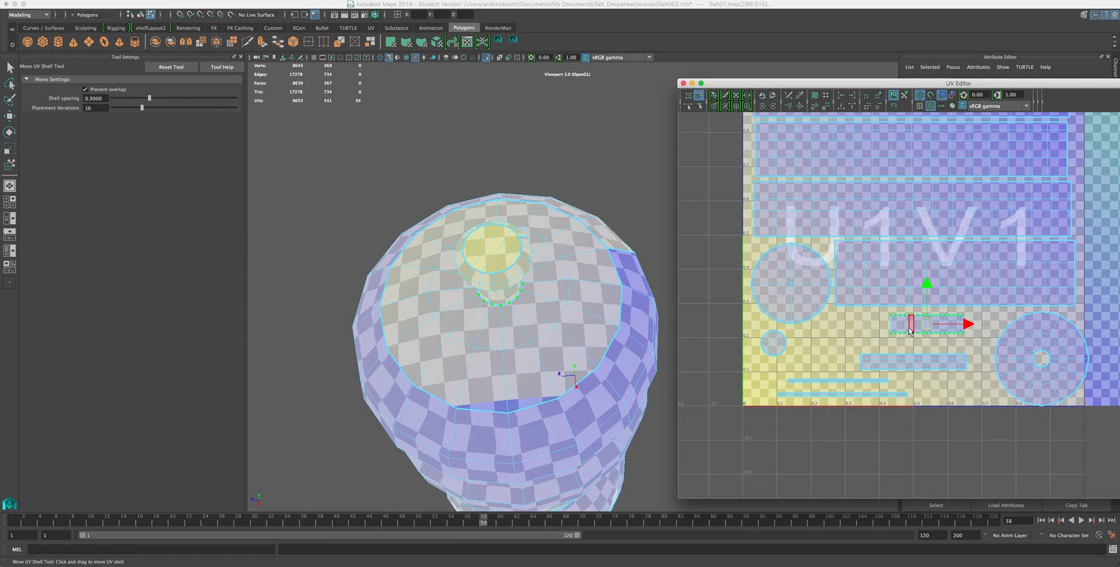
Step: Check the checker squares on the two upper bulges and shift the second bulge's UV shell slightly to the right
left_click_drag(480, 389, 503, 349, "alt")
scroll(502, 350, "up", 5)
scroll(504, 350, "down", 3)
scroll(503, 349, "down", 3)
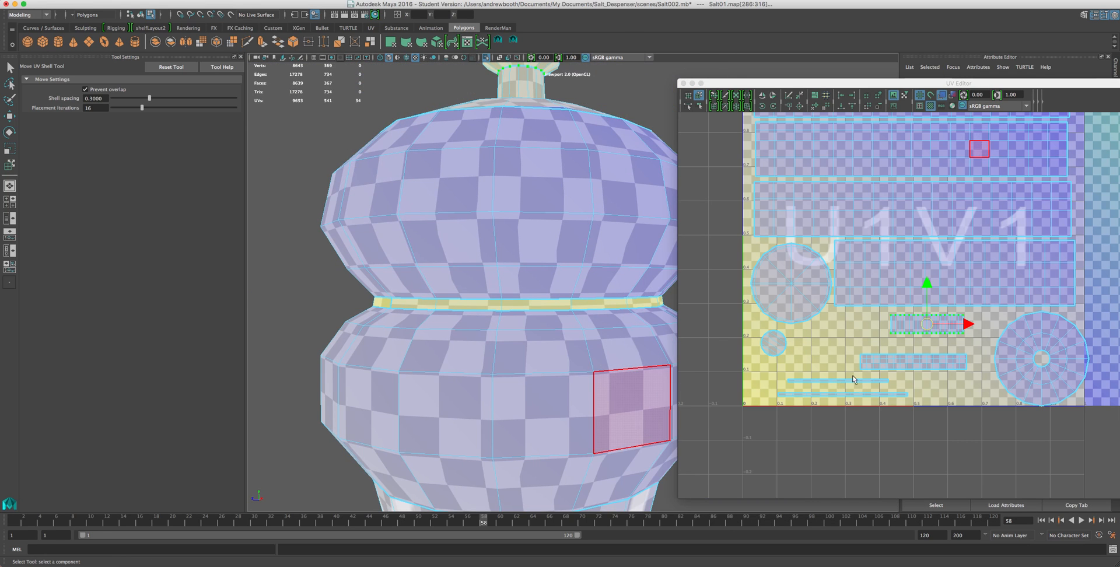
left_click(979, 149)
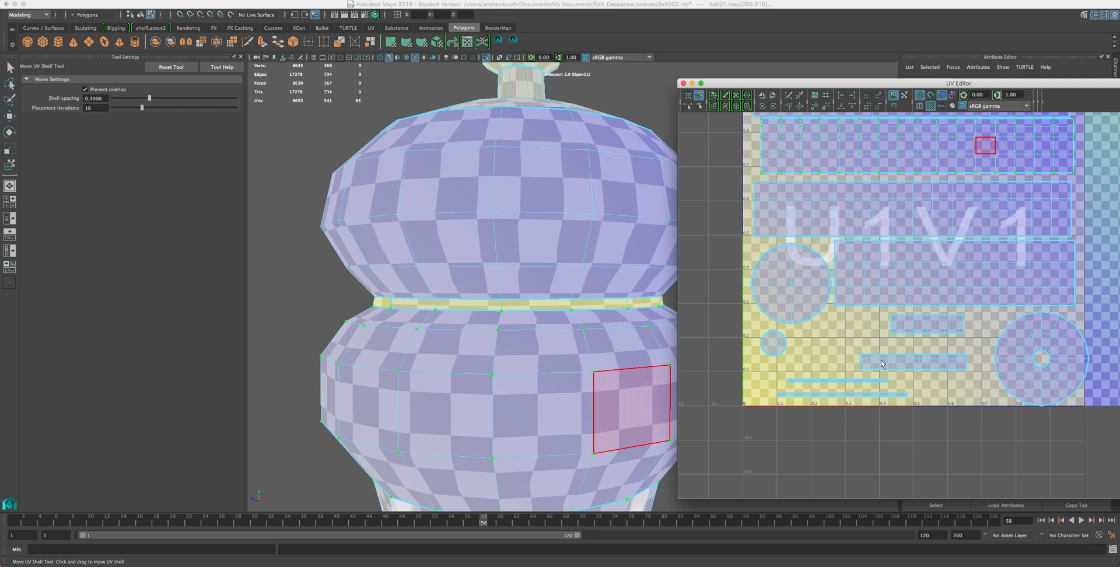
Step: Compare the checker size on the two upper bulges and the waist with their matching UV shells
scroll(498, 376, "down", 5)
middle_click_drag(504, 397, 514, 340, "alt")
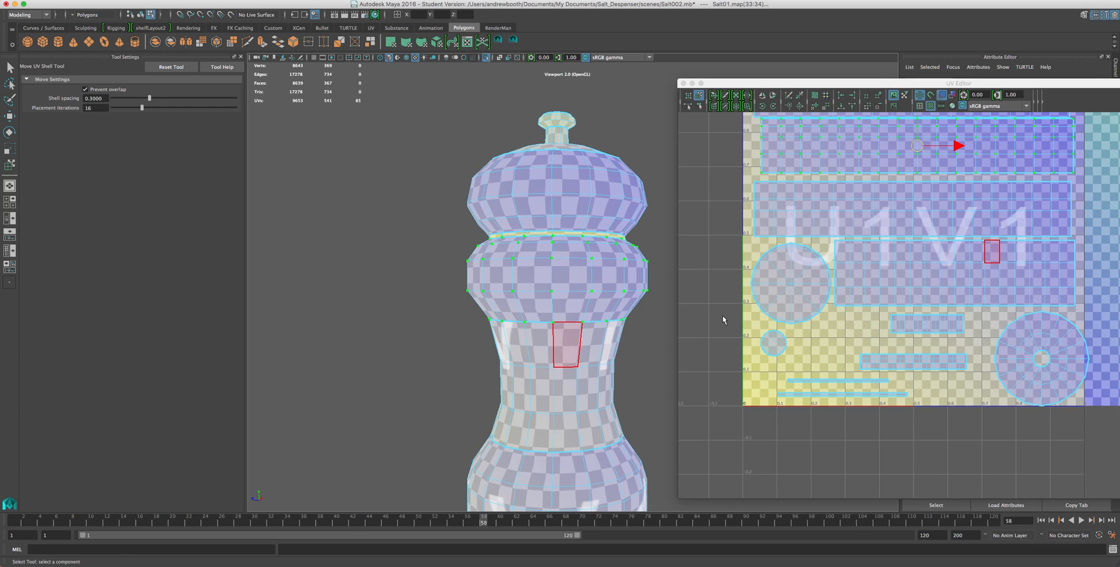
scroll(722, 319, "up", 2)
scroll(493, 383, "up", 4)
middle_click_drag(487, 354, 485, 395, "alt")
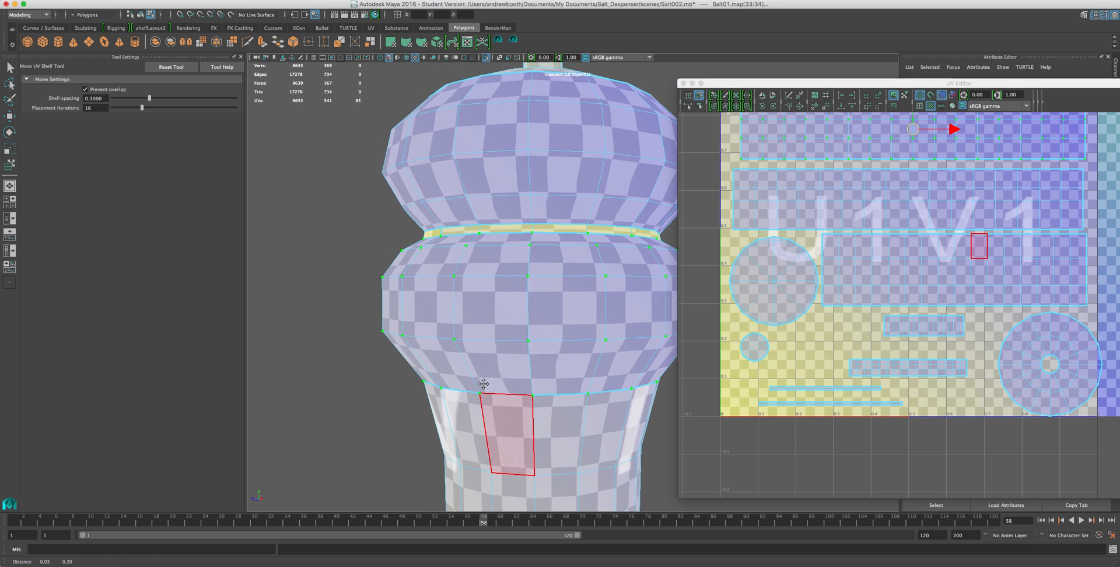
scroll(500, 372, "up", 5)
scroll(502, 361, "down", 3)
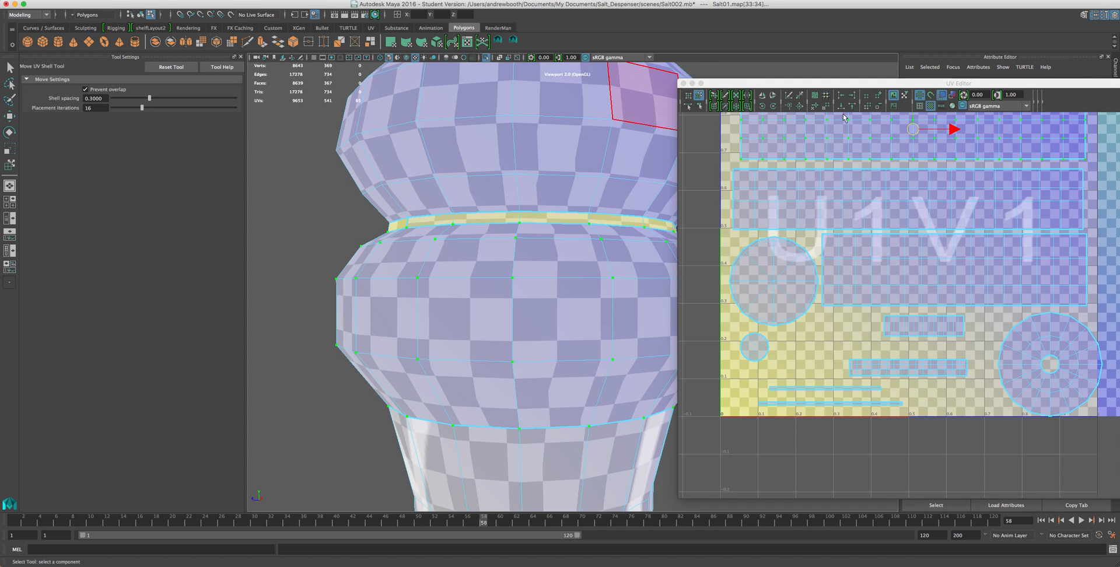
left_click(838, 171)
left_click(838, 171)
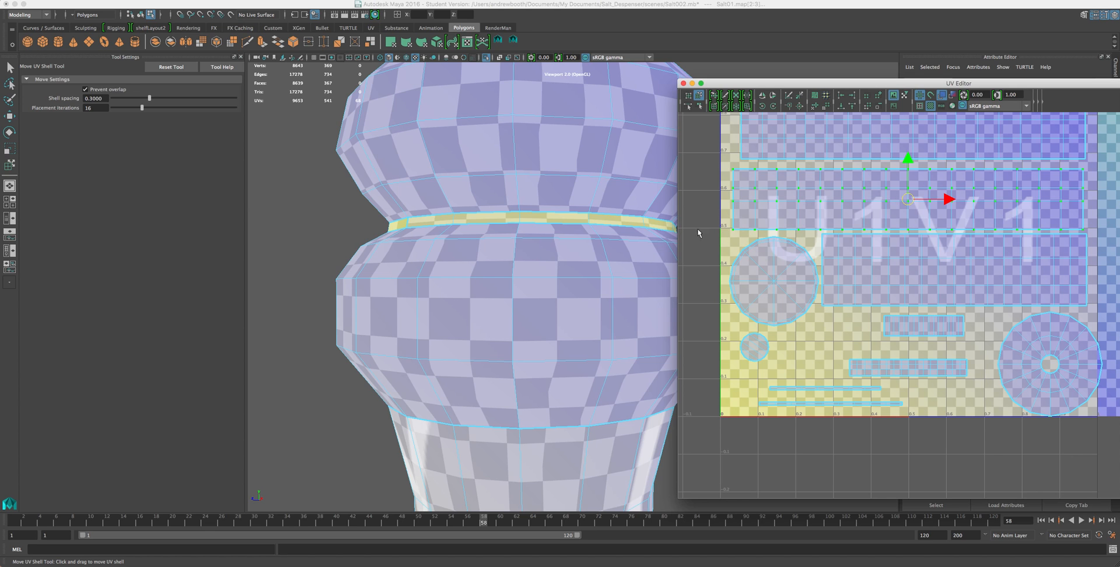
left_click(541, 301)
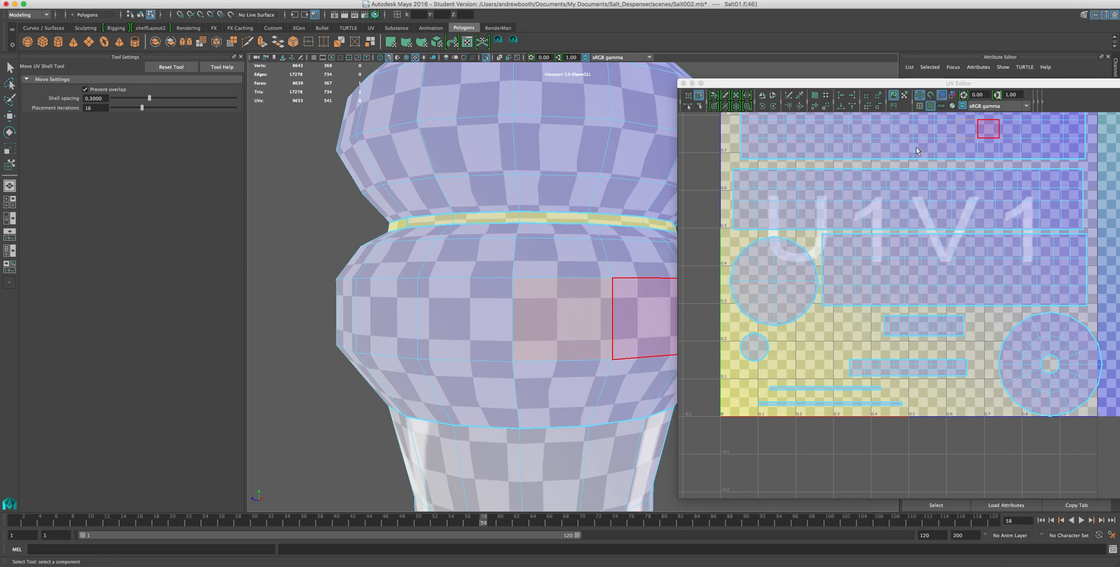
Step: Select the second bulge's UV shell and lower it slightly to open a gap from the shell above
middle_click_drag(919, 152, 911, 219, "alt")
left_click(787, 194)
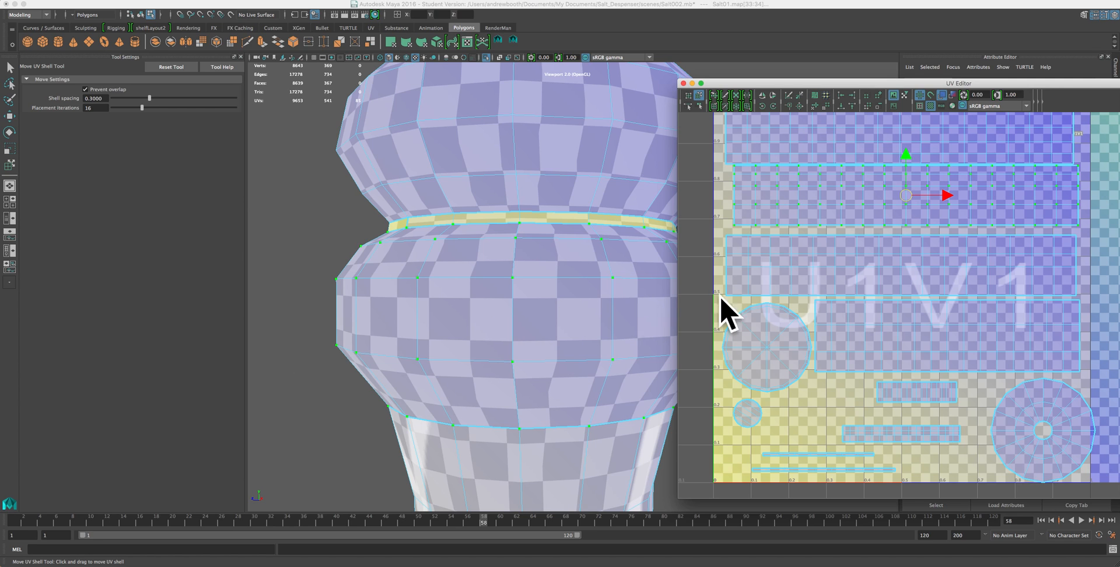
left_click_drag(555, 286, 558, 315, "alt")
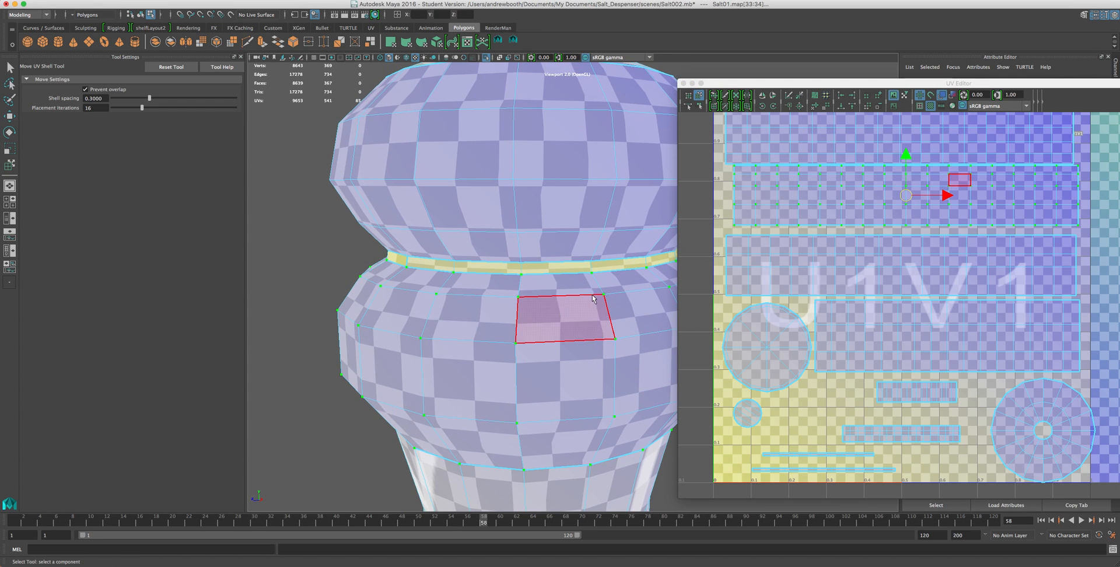
scroll(729, 221, "up", 1)
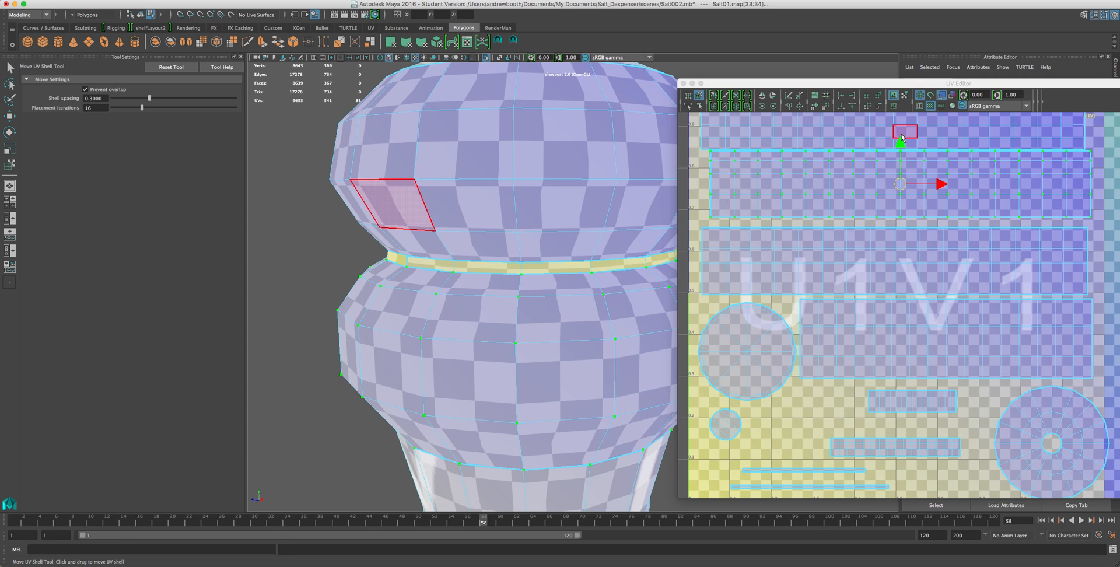
left_click(899, 144)
left_click_drag(898, 144, 900, 145)
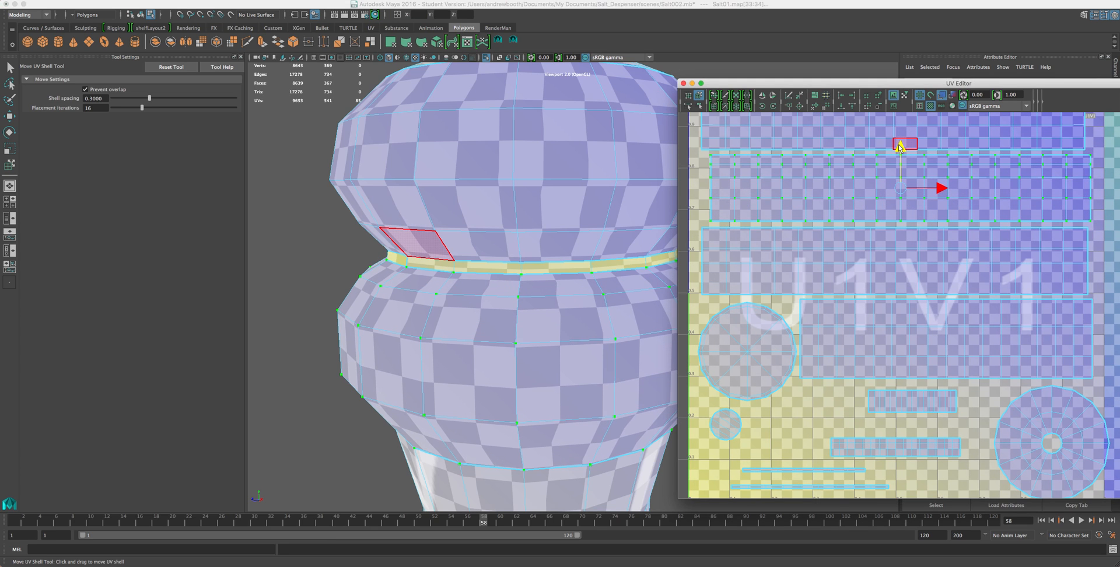
Step: Stretch the second bulge's UV shell slightly wider along U only to even out its checker squares
middle_click_drag(499, 211, 492, 179, "alt")
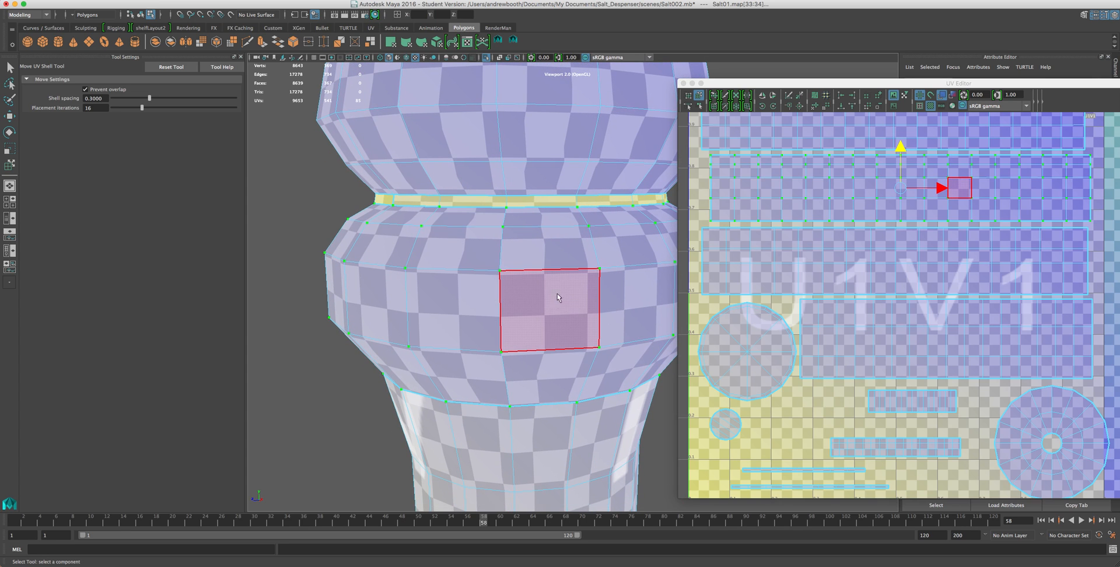
key("r")
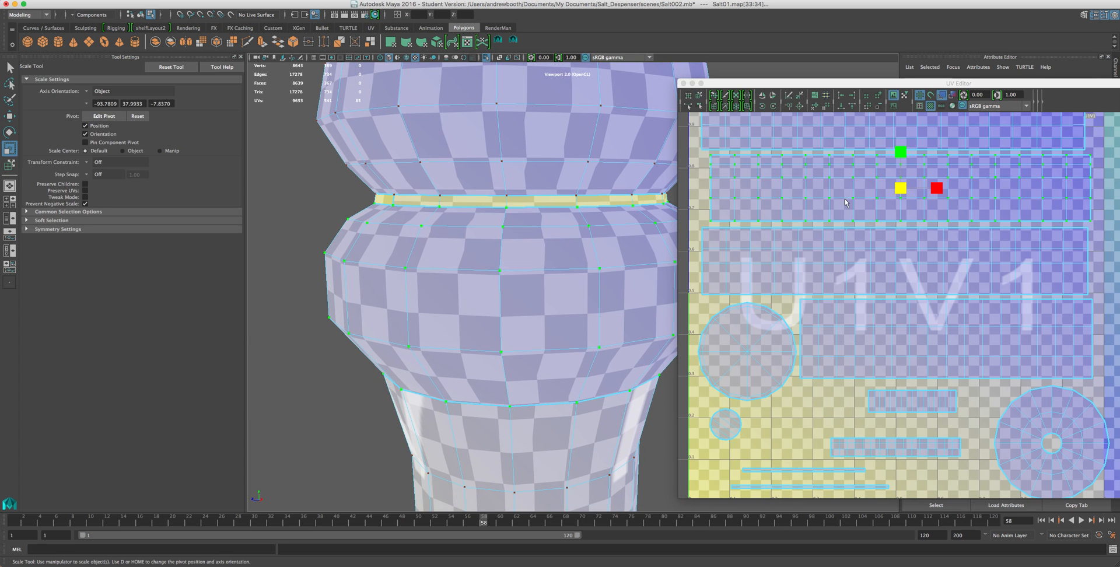
left_click_drag(933, 189, 938, 189)
middle_click_drag(936, 211, 904, 288, "alt")
left_click(1028, 239)
key("w")
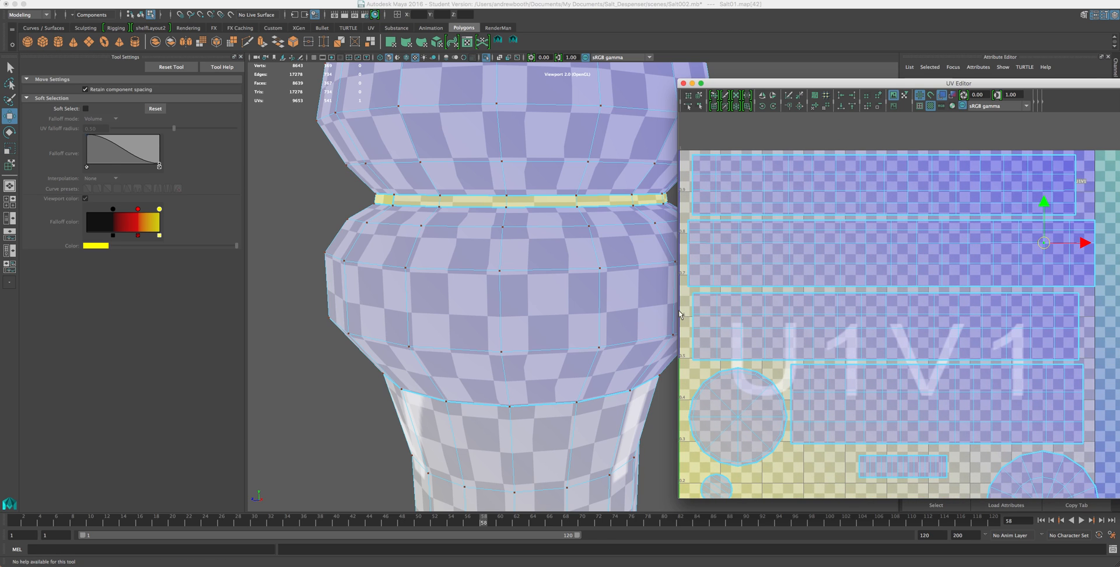
left_click_drag(1082, 245, 1075, 245)
key("ctrl+z")
Step: Move the whole second bulge shell slightly left so both of its ends fit inside the U1V1 tile
left_click(699, 96)
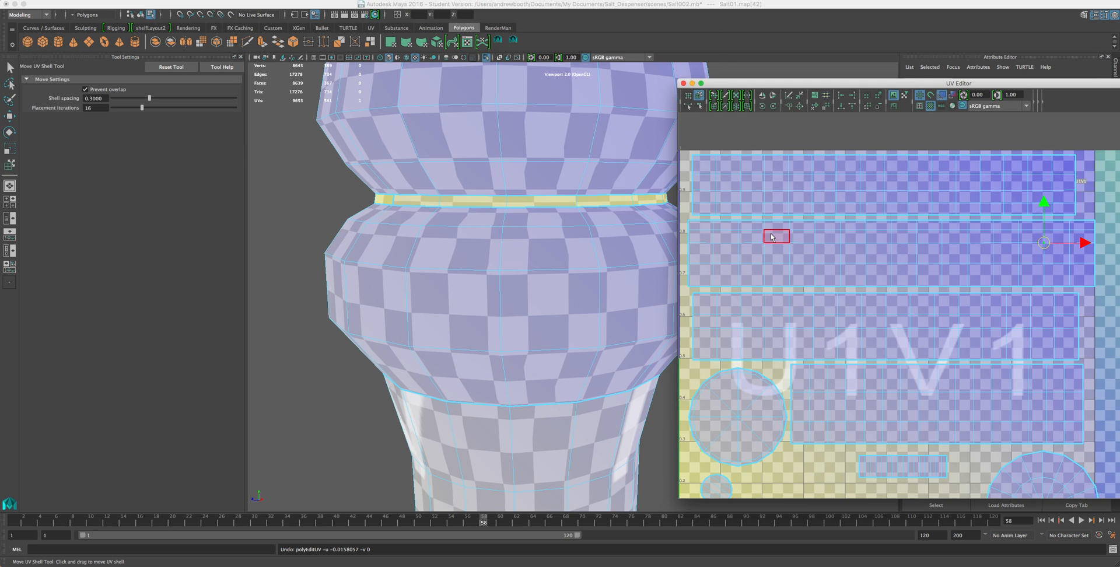
left_click(924, 257)
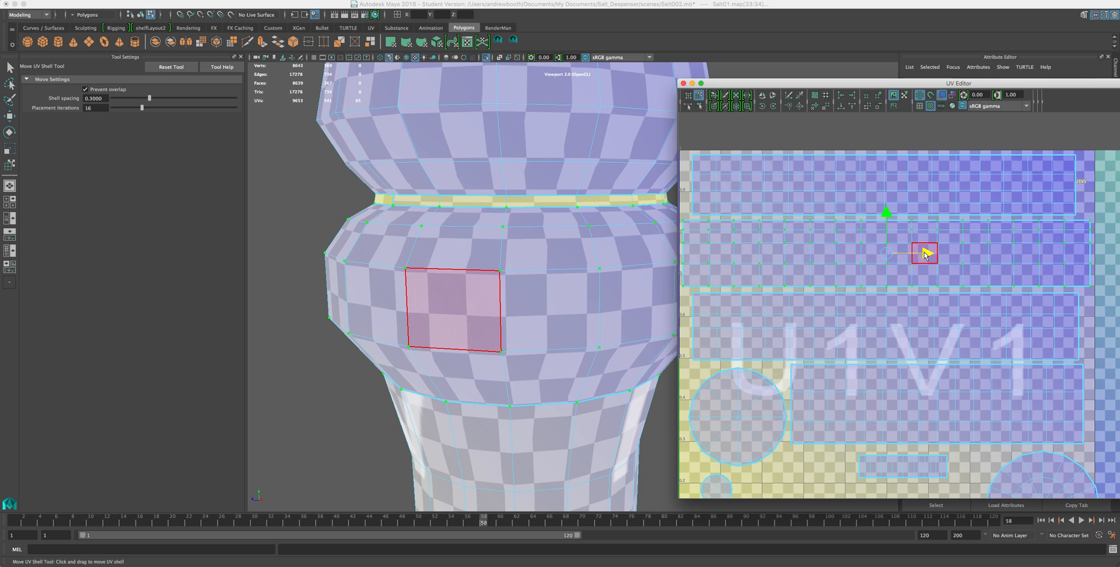
middle_click_drag(929, 253, 950, 219, "alt")
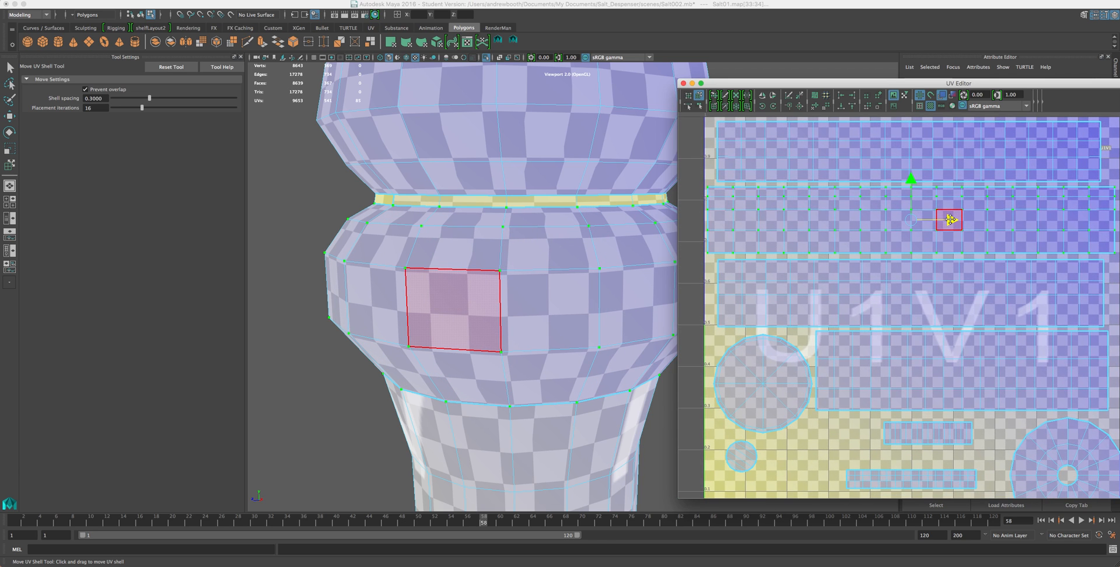
Step: Set the shorter knob strip aside and stack the two thin strips just beneath the waist shell, beside the lid's round shell
middle_click_drag(707, 277, 715, 190, "alt")
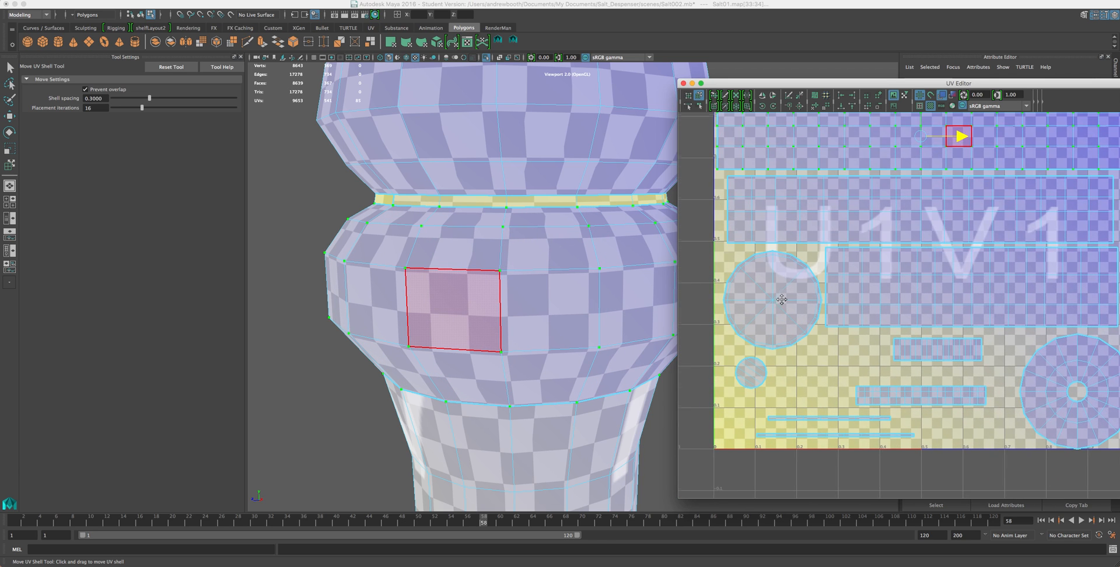
middle_click_drag(780, 299, 787, 250, "alt")
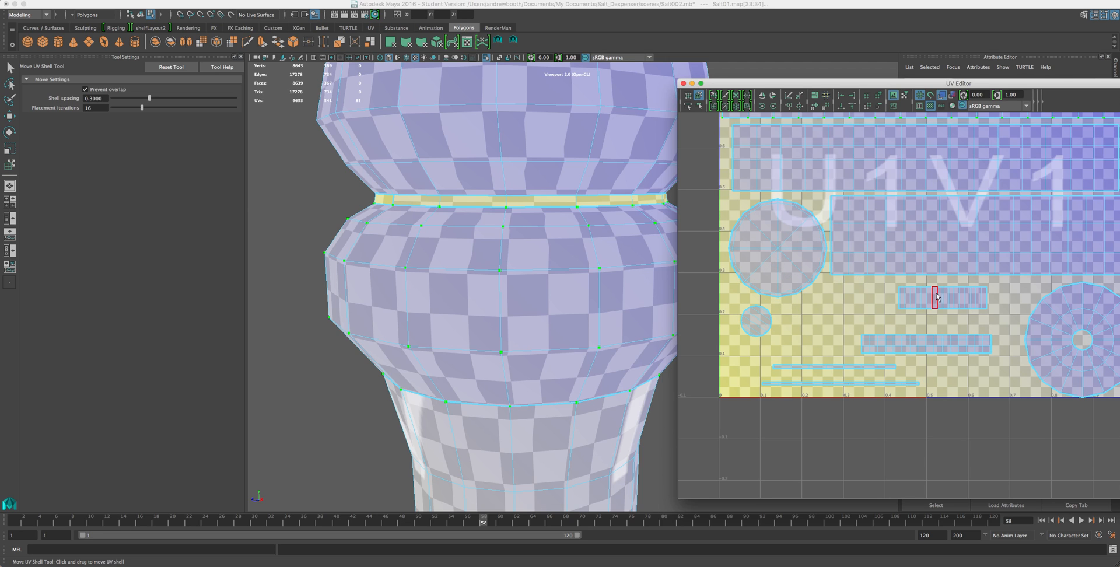
left_click_drag(934, 301, 774, 422)
left_click_drag(812, 368, 931, 289)
left_click_drag(857, 385, 968, 298)
Step: Arrange the two knob strips and the small round shell together in the tile's lower-left area with gaps between them
left_click_drag(782, 422, 784, 376)
left_click(842, 344)
left_click_drag(842, 344, 809, 348)
left_click_drag(760, 325, 757, 336)
left_click_drag(872, 338, 864, 335)
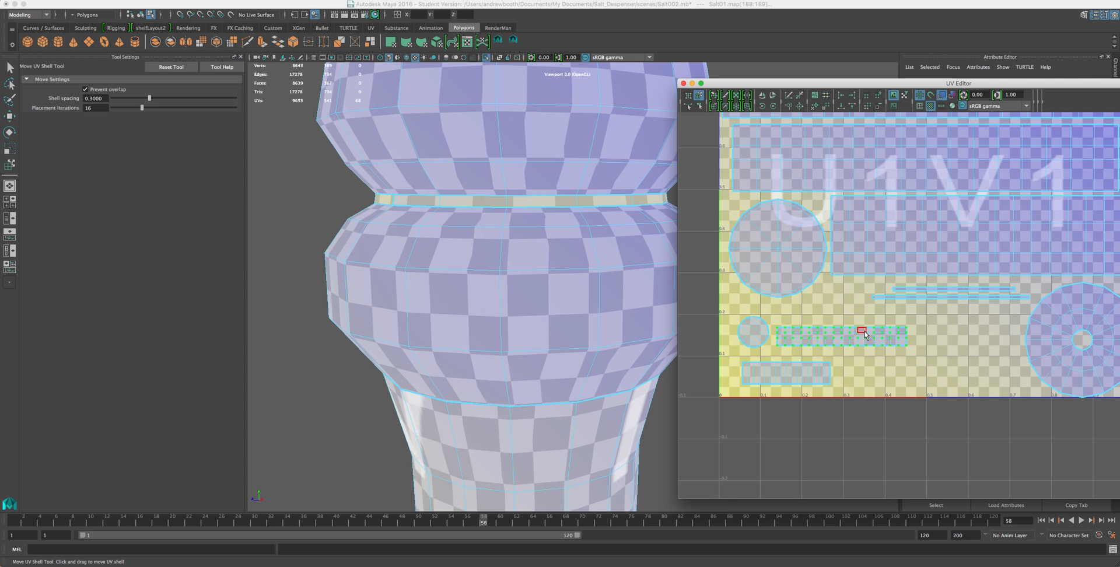
scroll(895, 344, "down", 2)
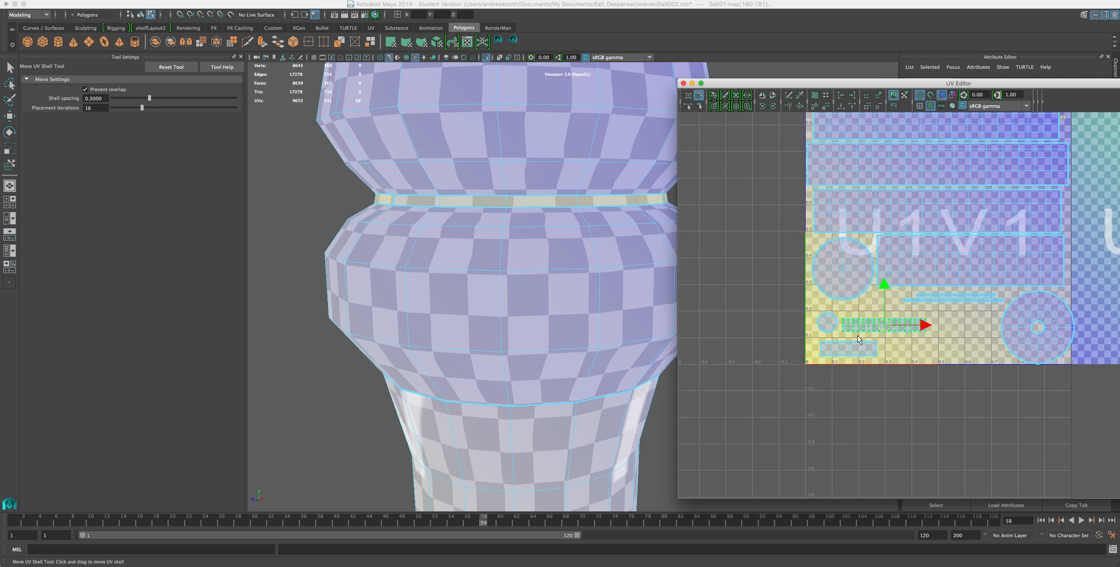
left_click_drag(847, 350, 864, 347)
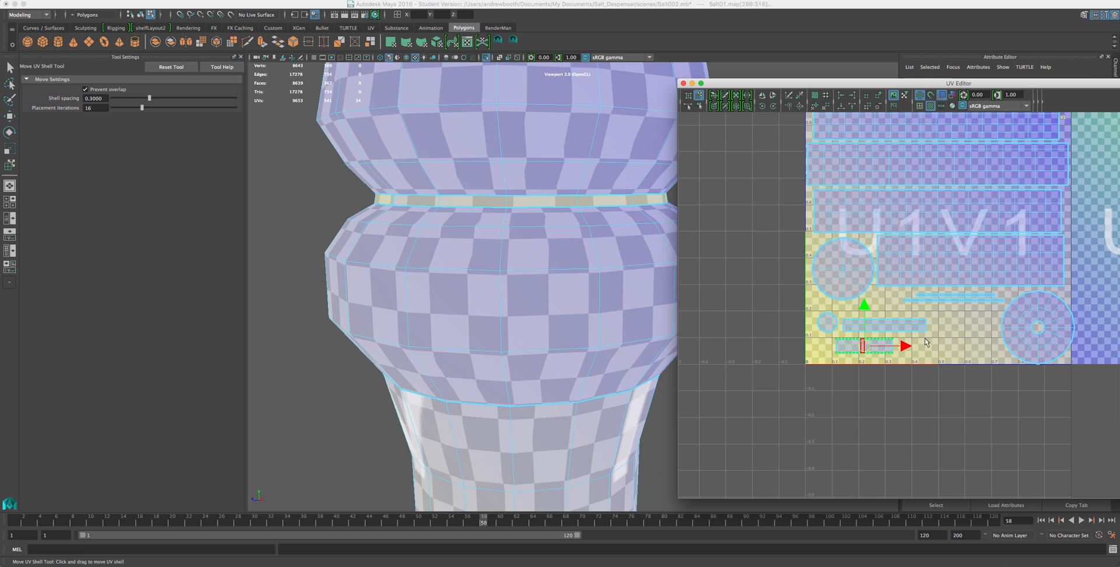
Step: Shift the two thin strip shells left to leave more space beside the lid's round shell
left_click(945, 297)
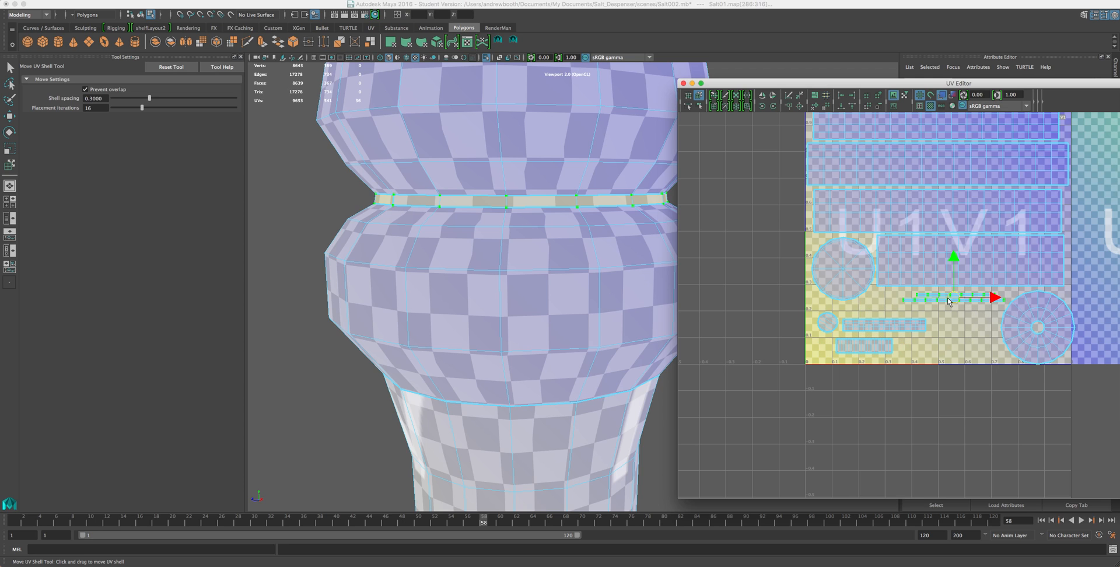
left_click_drag(950, 298, 920, 301)
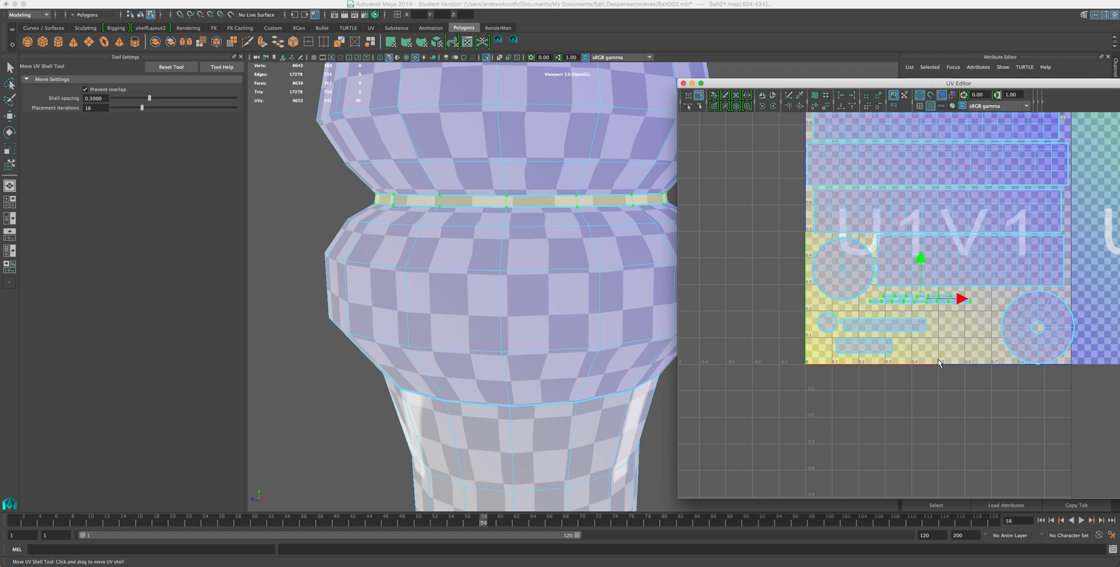
Step: Scale the second bulge's UV shell slightly narrower along U so both ends sit inside the U1V1 tile
left_click(929, 164)
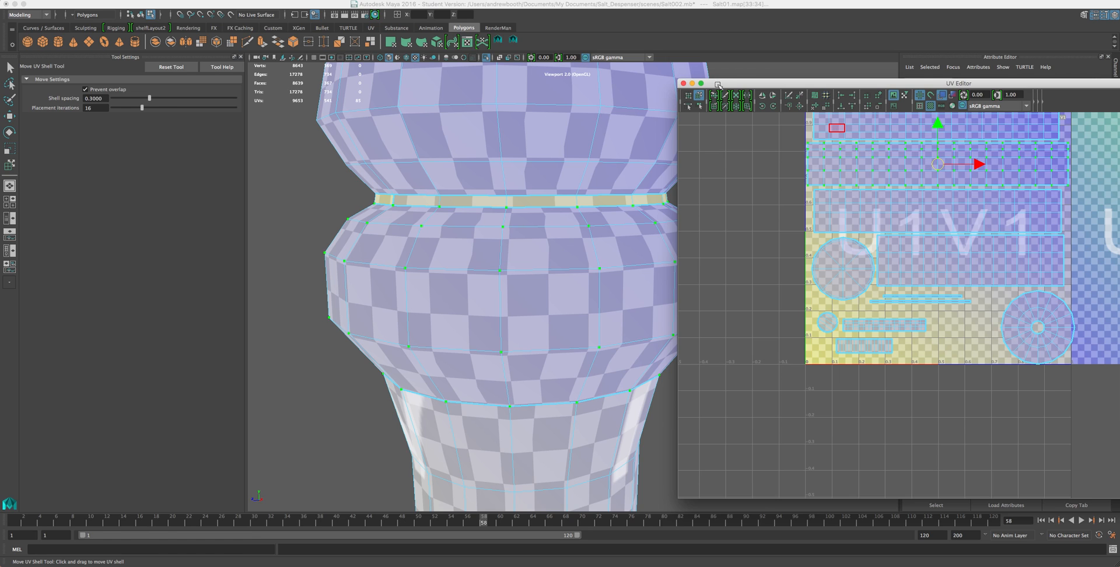
key("r")
left_click_drag(969, 168, 968, 169)
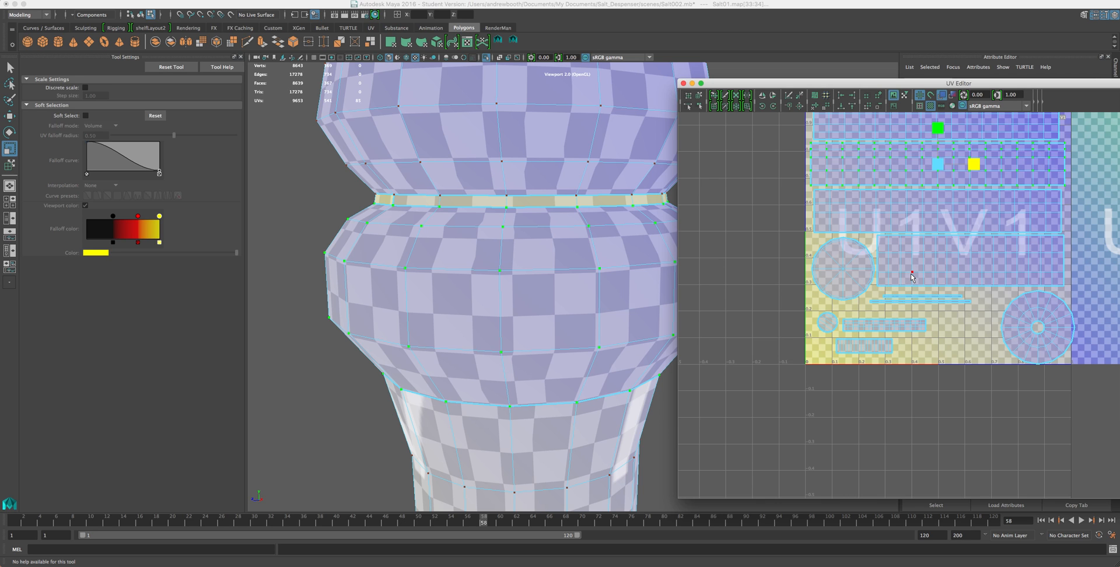
middle_click_drag(913, 278, 904, 362, "alt")
scroll(501, 228, "down", 5)
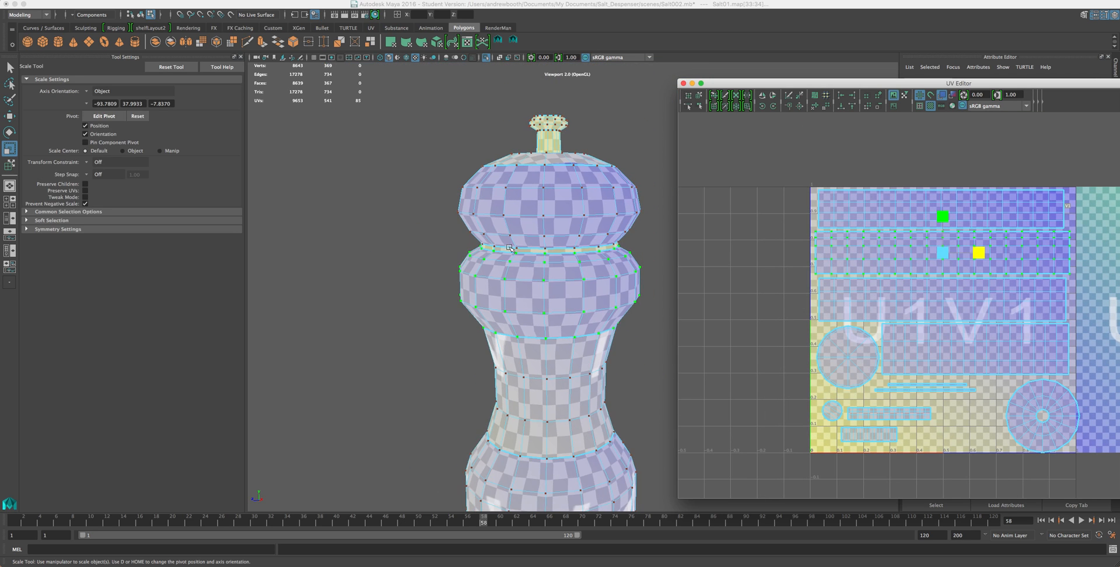
mouse_move(528, 362)
left_mouse_down("alt")
mouse_move(559, 293)
mouse_move(527, 368)
left_mouse_up("alt")
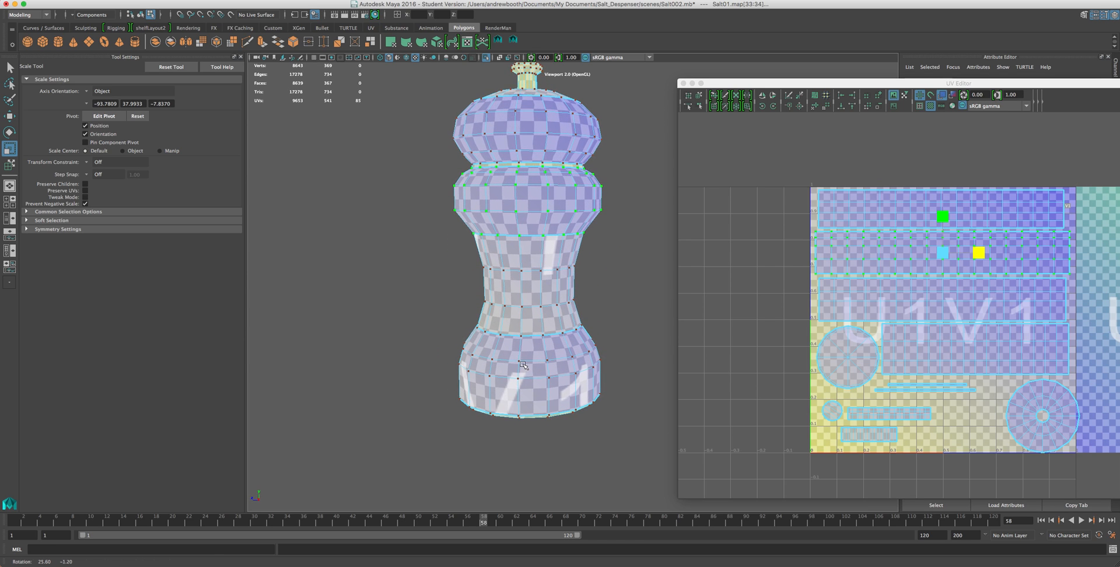
Step: Move the lid's round UV shell left until it lies fully inside the U1V1 tile
left_click(1057, 402)
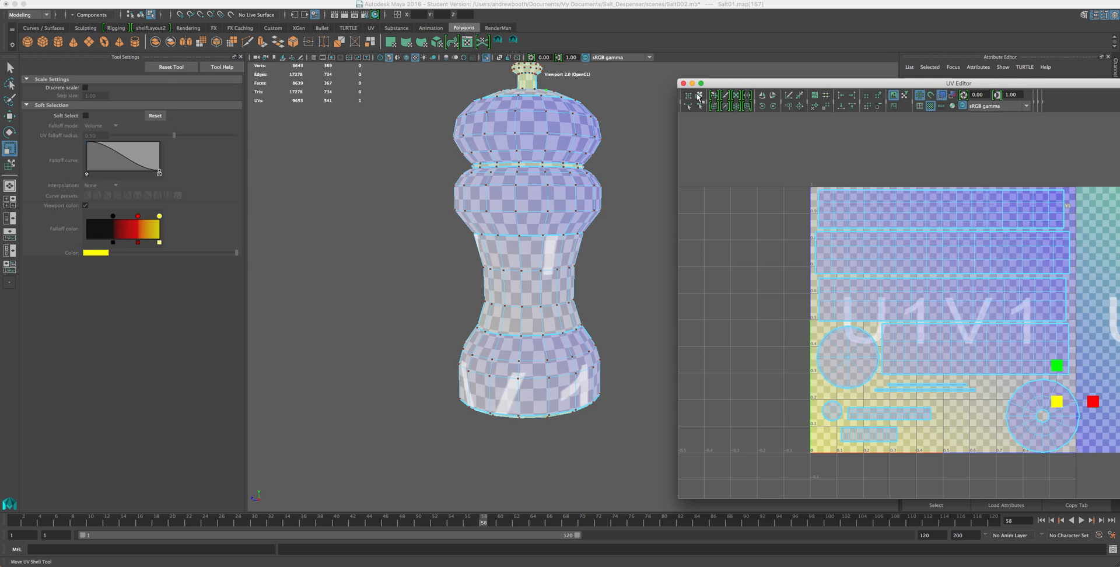
left_click(699, 95)
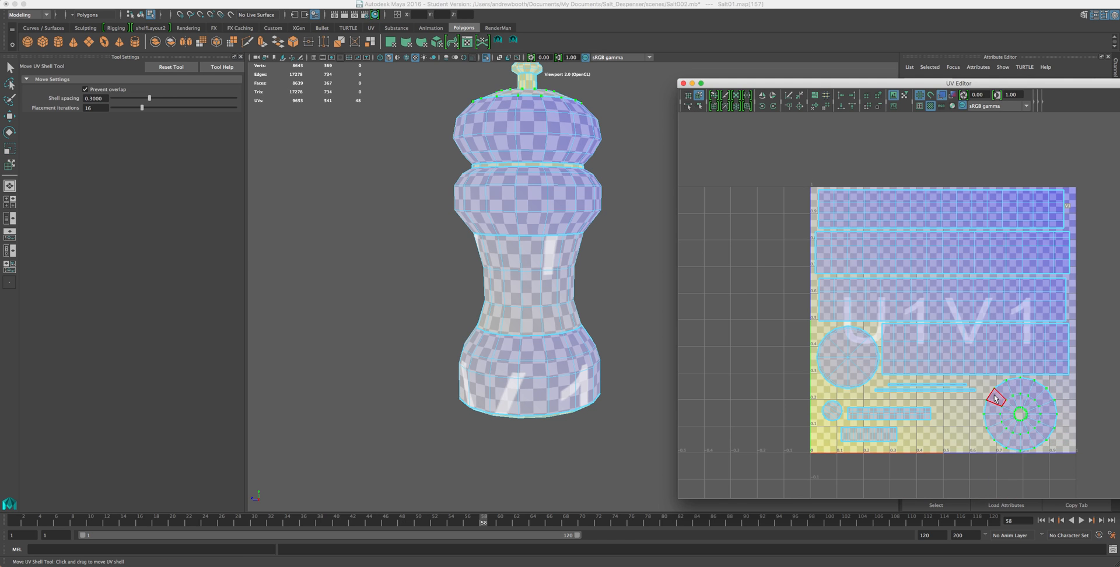
left_click(995, 401)
scroll(995, 400, "up", 2)
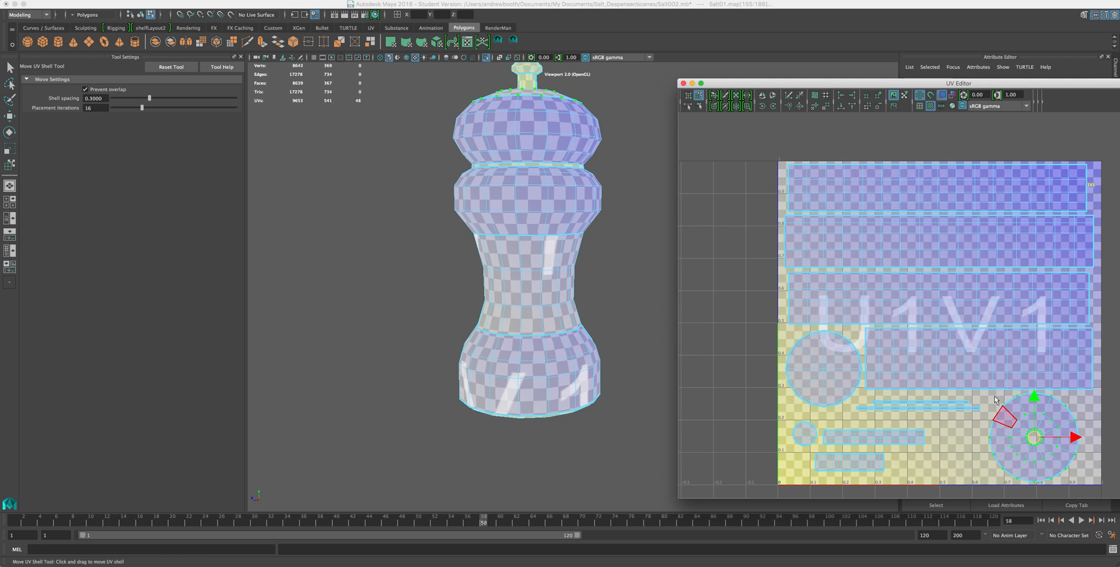
Step: Nudge the base, waist and lid shells for even gaps, and shift the shorter knob strip slightly right beneath the longer one
left_click(931, 280)
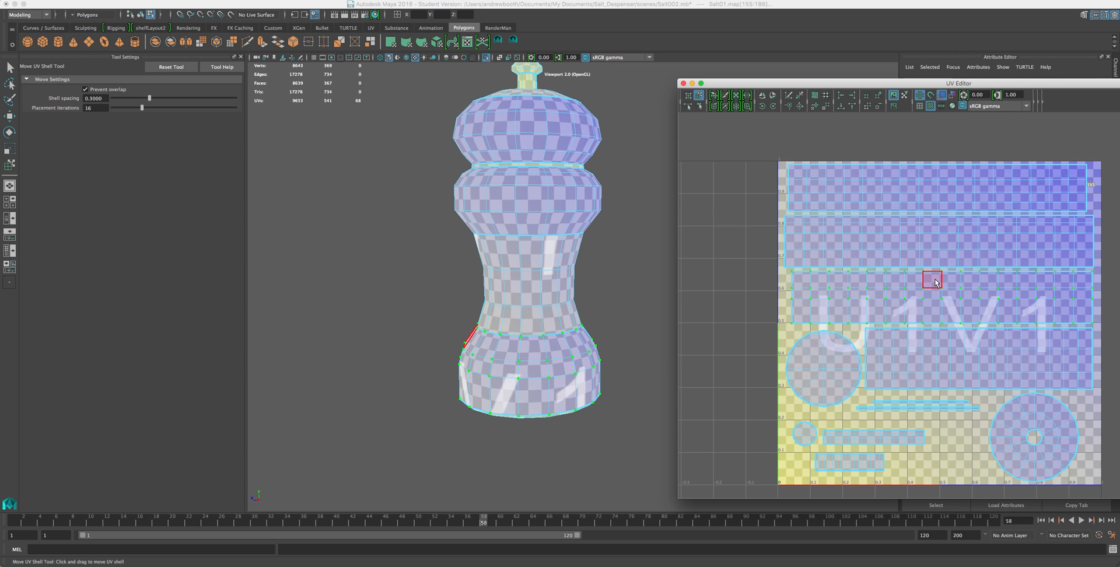
left_click(986, 342)
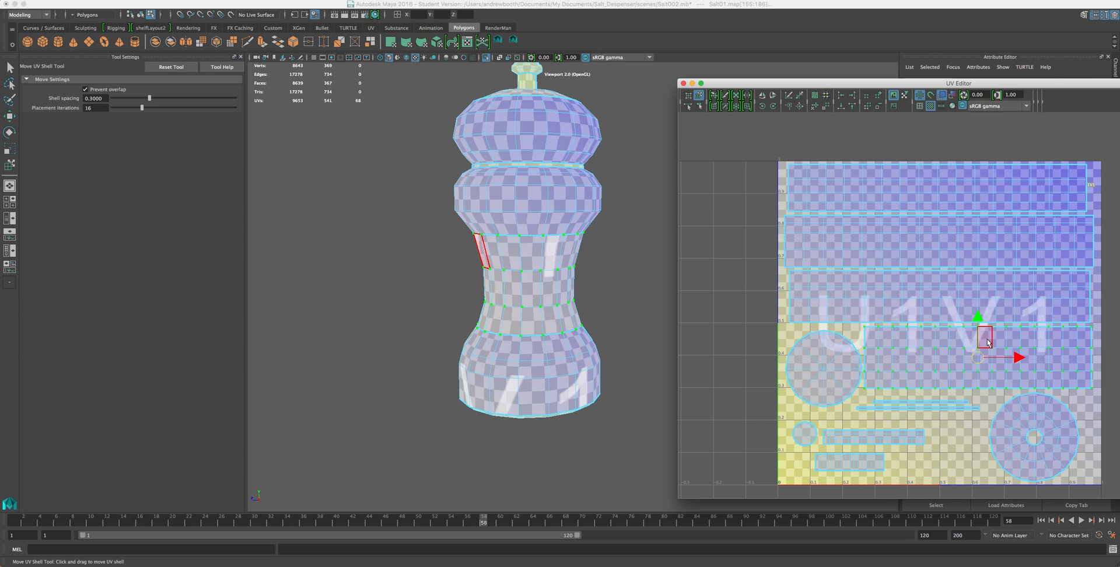
left_click(1065, 417)
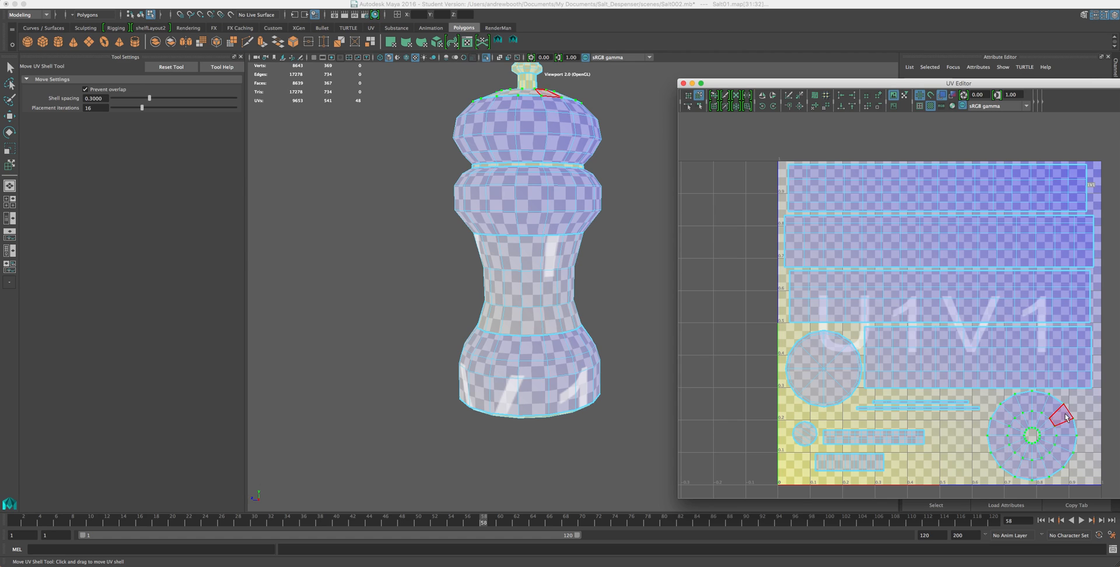
left_click(863, 462)
left_click_drag(862, 462, 871, 470)
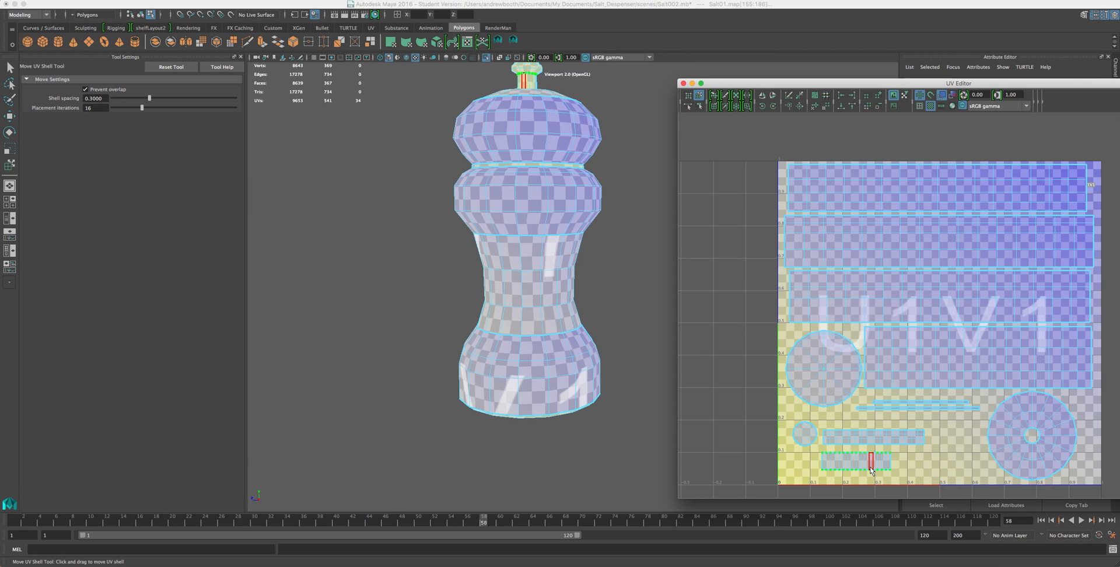
Step: Shift the waist and base UV shells slightly right, keeping them inside the tile's right edge
scroll(1003, 413, "down", 2)
left_click(1024, 410)
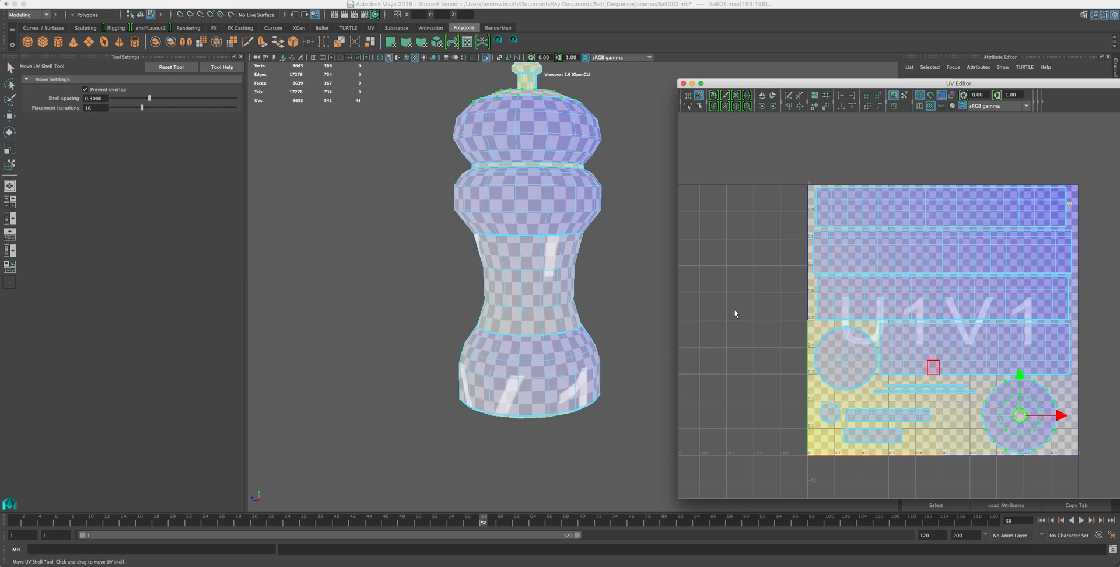
left_click_drag(544, 293, 548, 325, "alt")
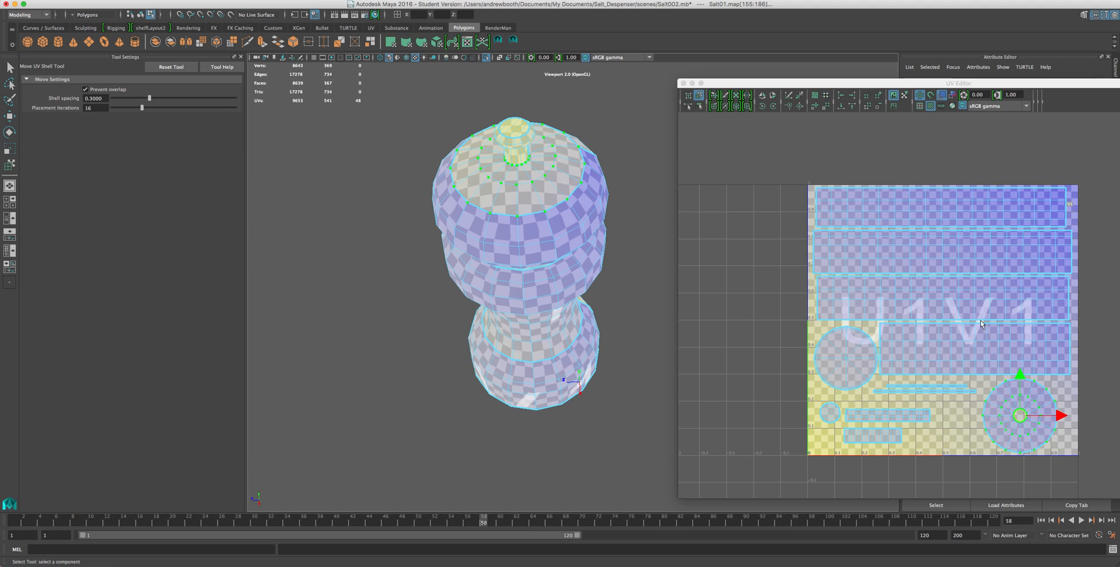
left_click(957, 343)
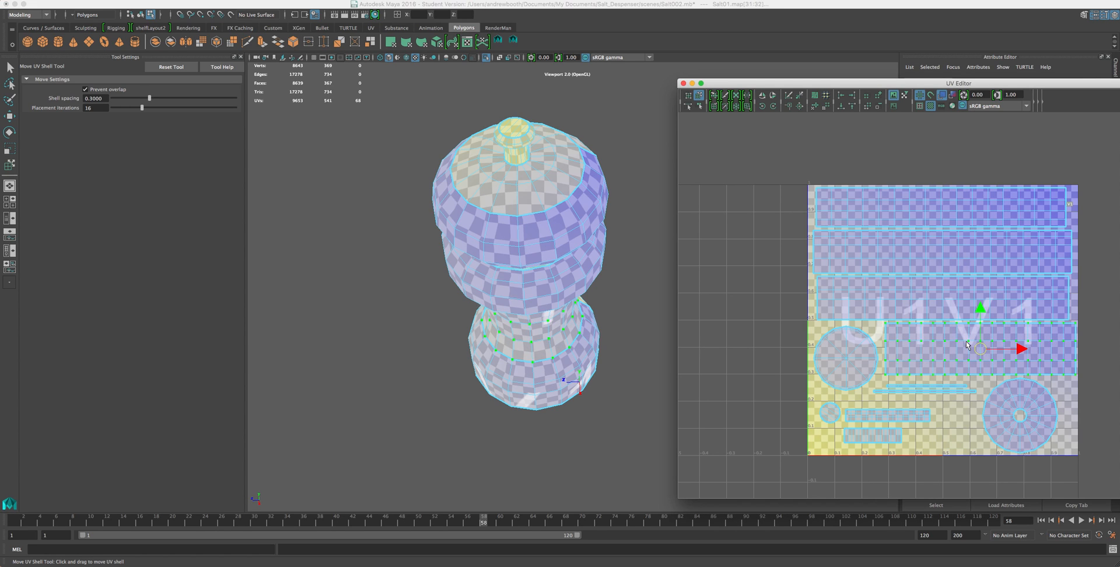
left_click(950, 309)
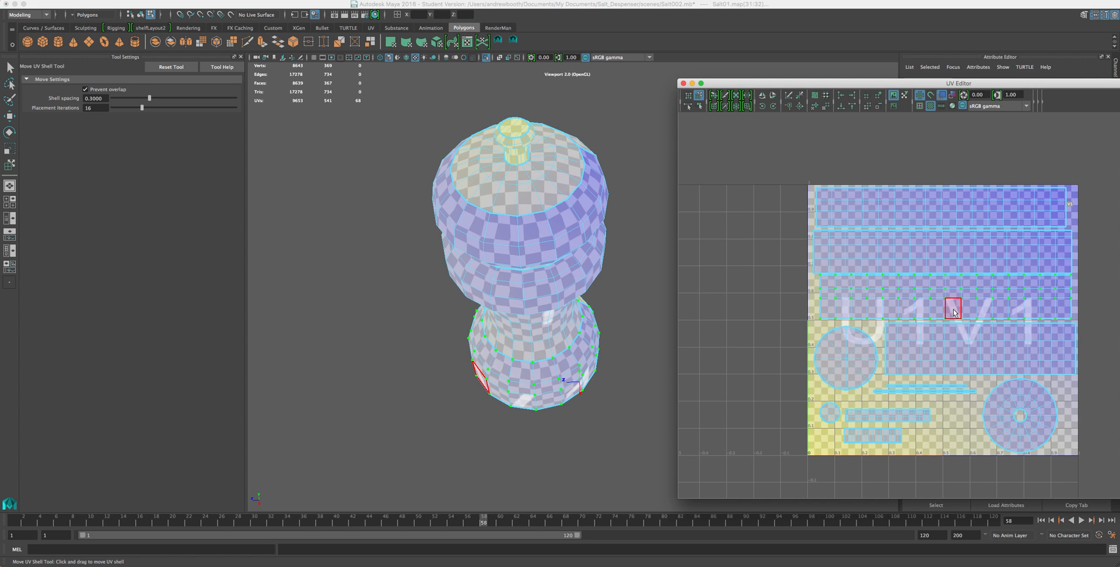
left_click_drag(954, 313, 954, 314)
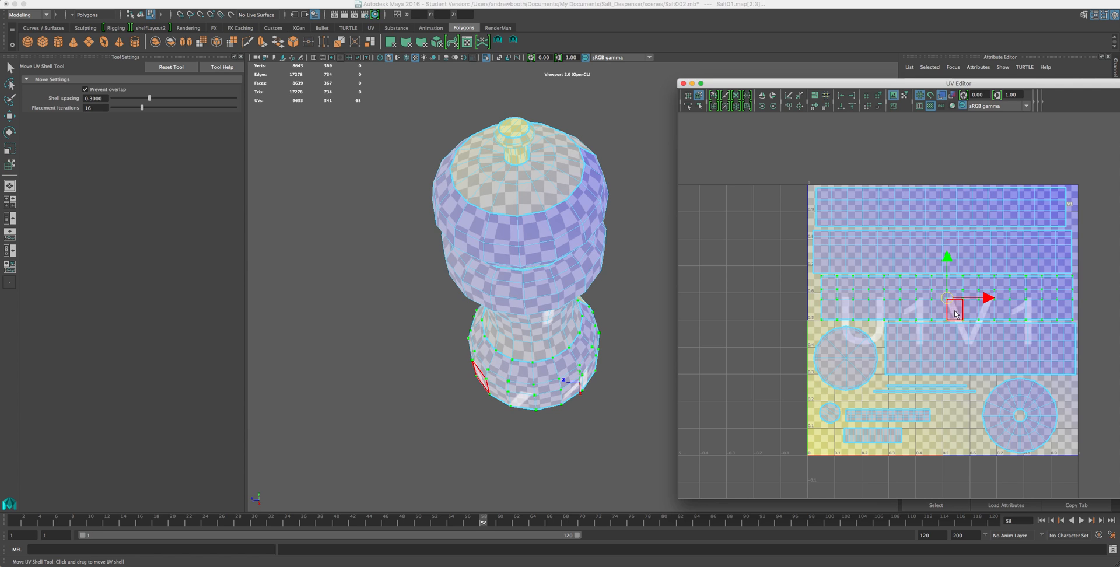
Step: Select the four long body shells together with the large solid round shell and nudge them as a group along V
left_click_drag(1097, 370, 940, 198)
left_click_drag(942, 237, 942, 238)
left_click_drag(837, 345, 857, 377)
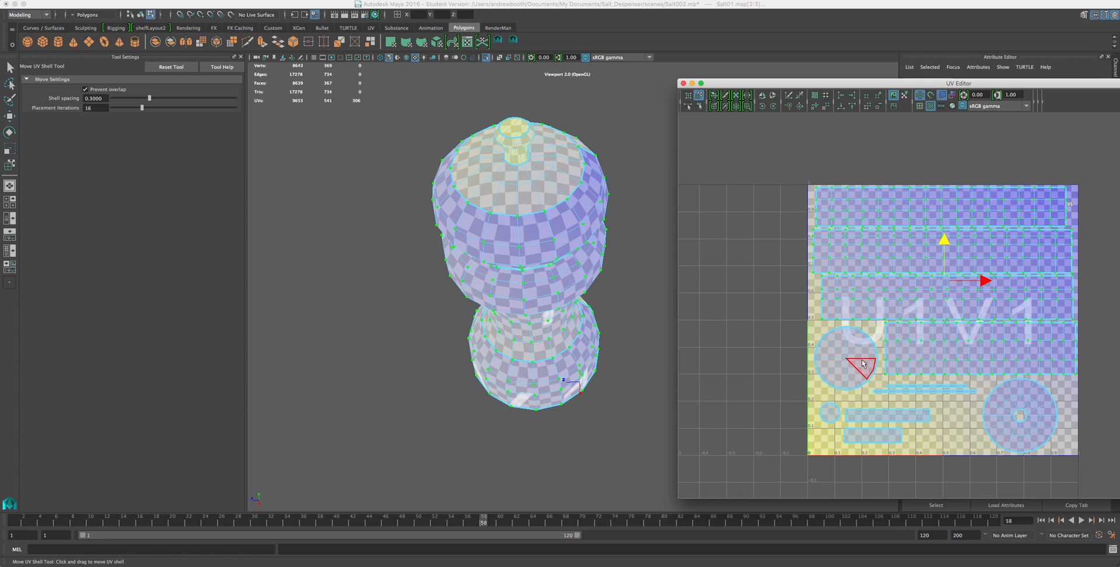
left_click(857, 378, "shift")
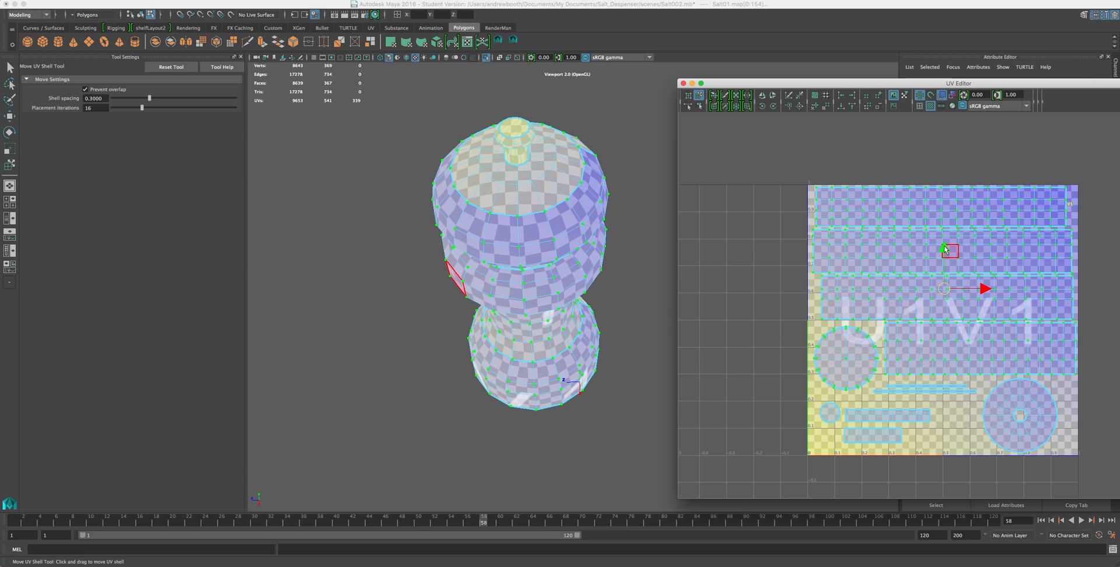
left_click_drag(941, 247, 943, 249)
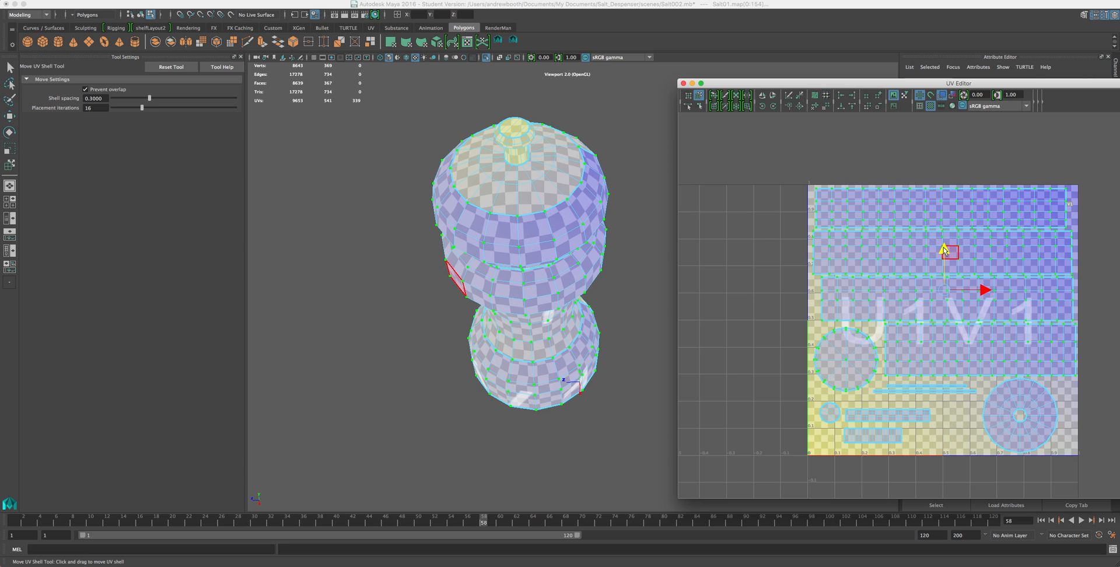
Step: Move the waist shell slightly back from the tile's right edge and tidy the spacing between the two knob strips
left_click(790, 232)
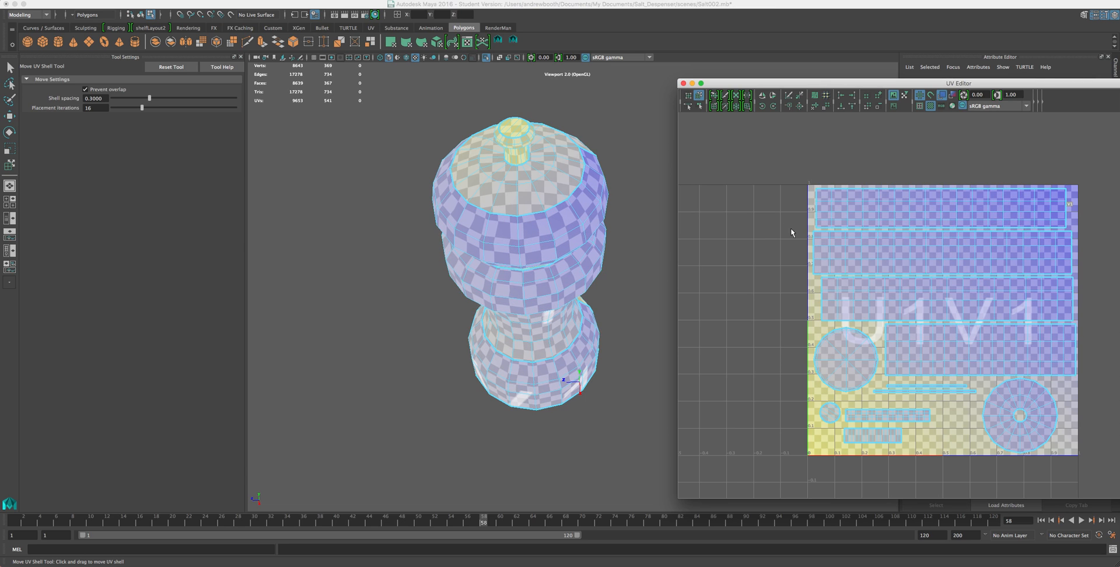
left_click(985, 331)
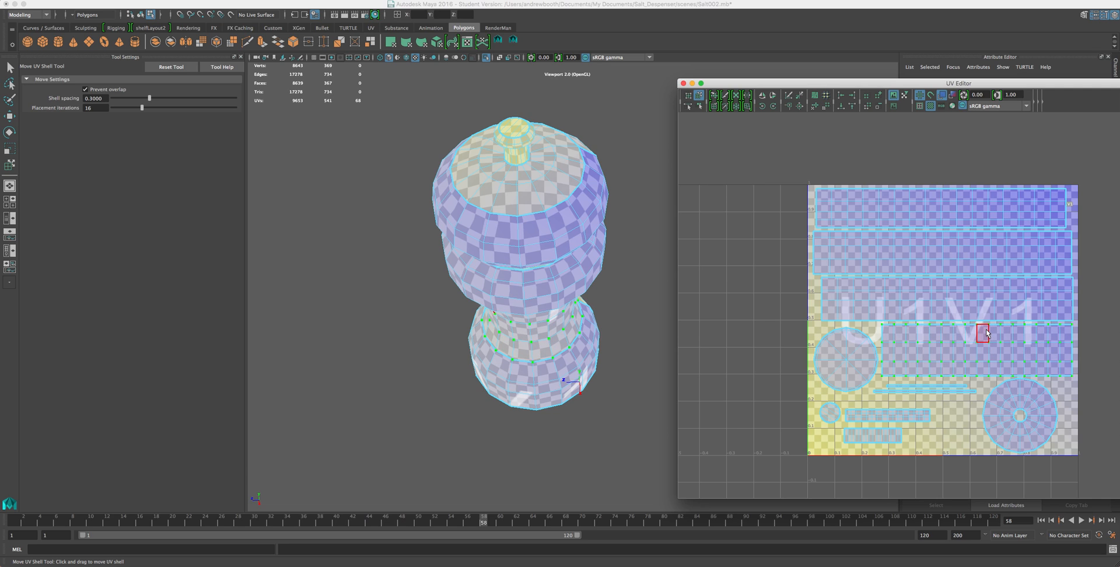
left_click(761, 283)
right_click_drag(763, 287, 753, 439, "alt")
left_click(892, 389)
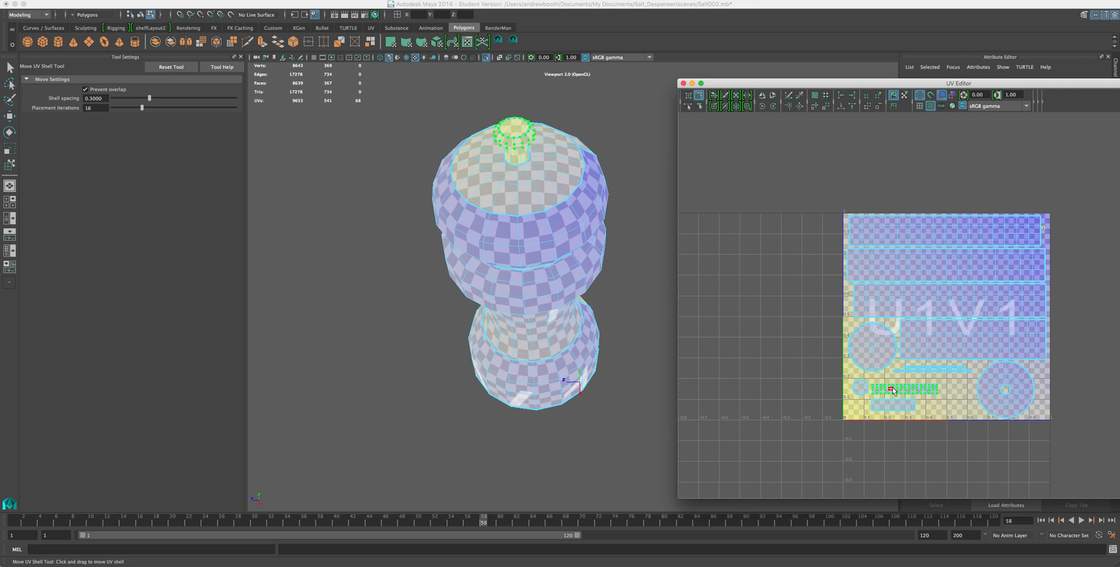
left_click_drag(892, 389, 900, 393)
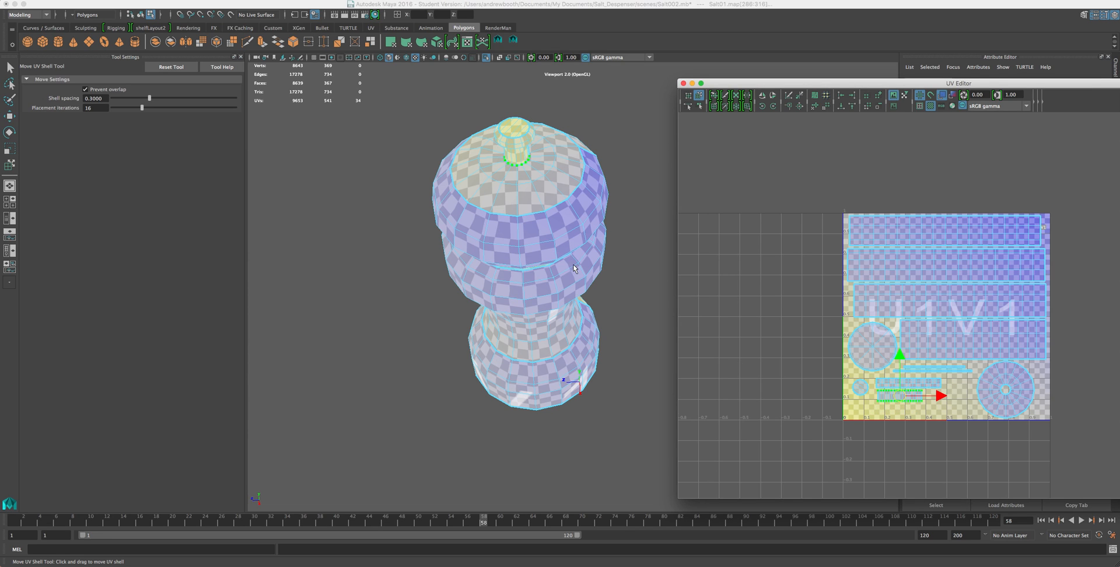
Step: Check the checker pattern around the lid, knob and bulges, and save the scene
scroll(574, 268, "up", 5)
middle_click_drag(534, 183, 553, 292, "alt")
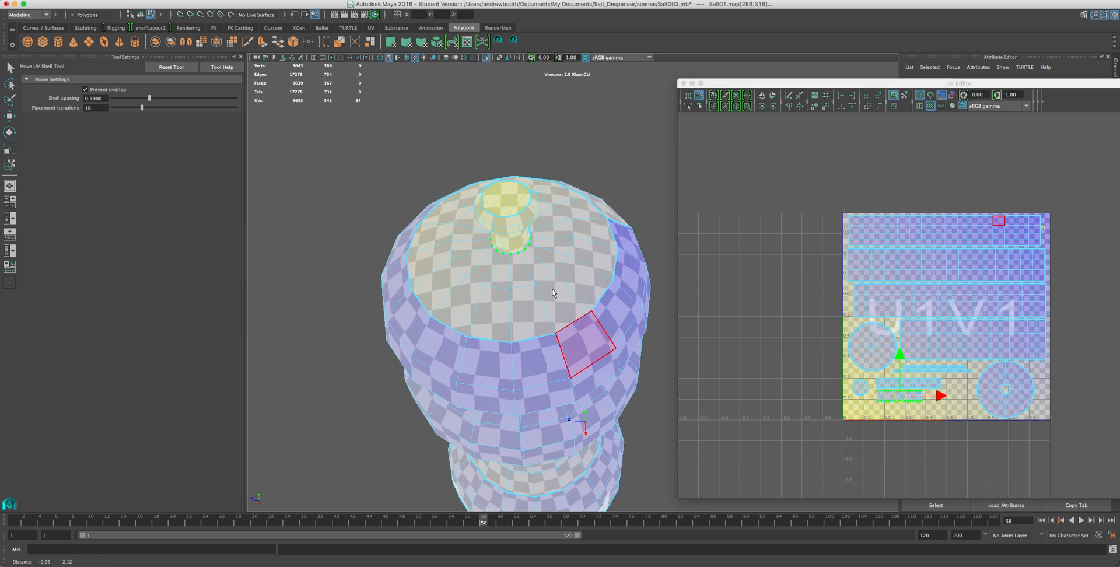
left_click_drag(553, 293, 558, 260, "alt")
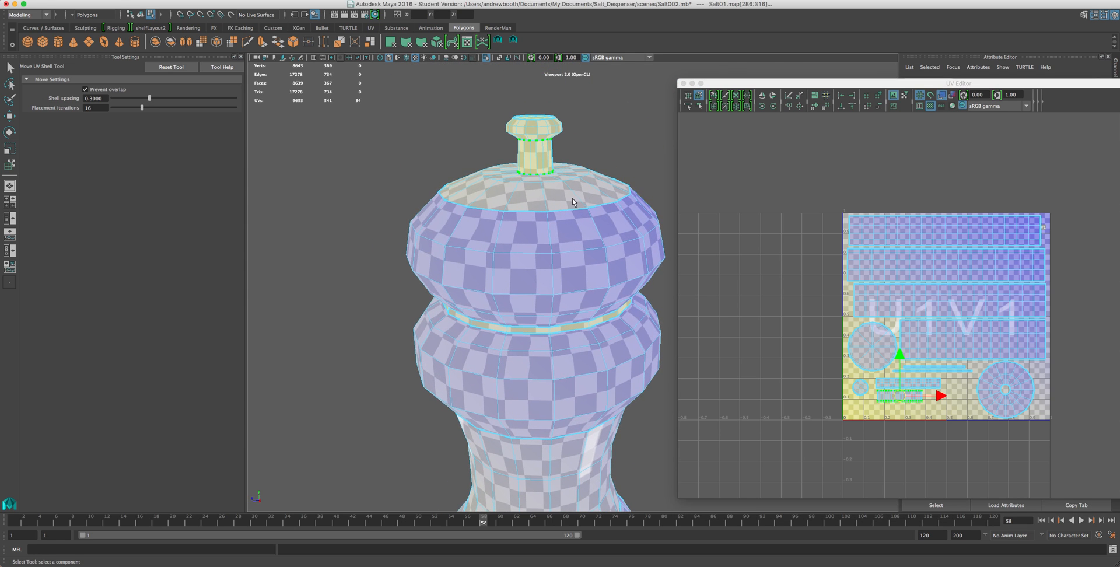
left_click_drag(572, 203, 586, 247, "alt")
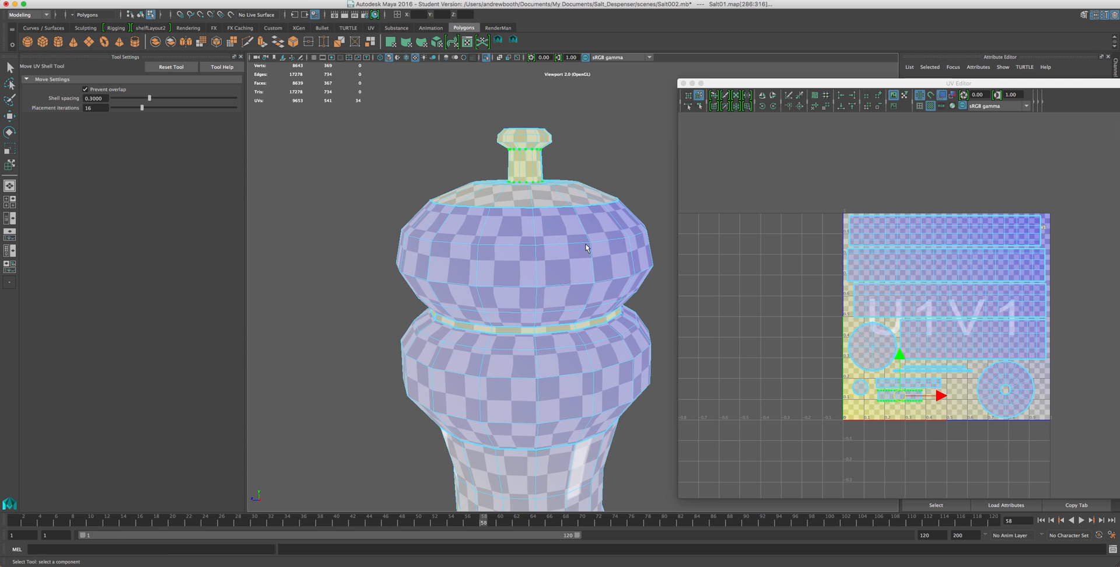
scroll(942, 309, "up", 4)
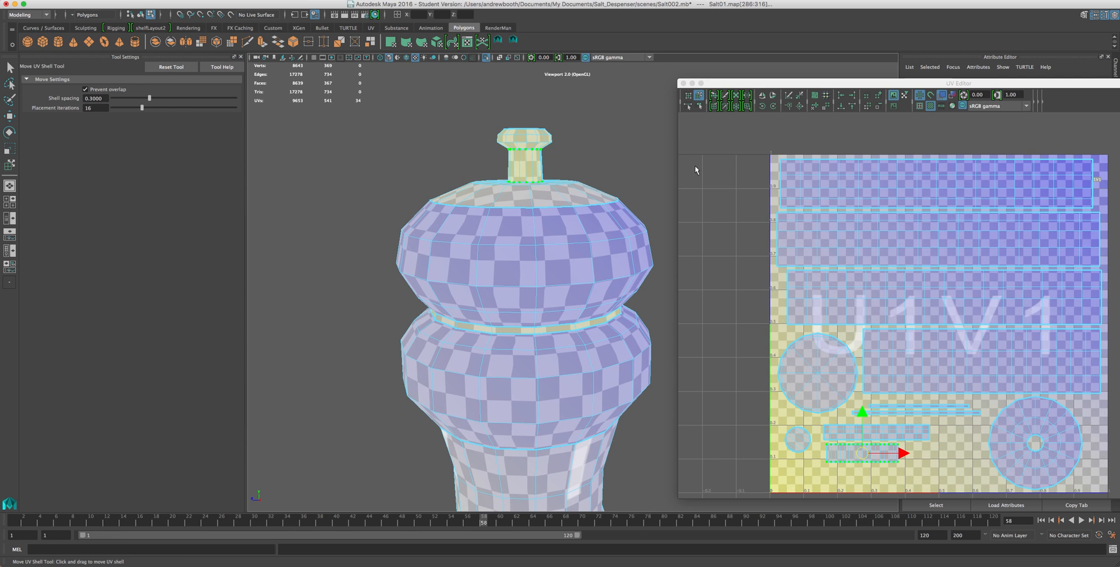
left_click(55, 1)
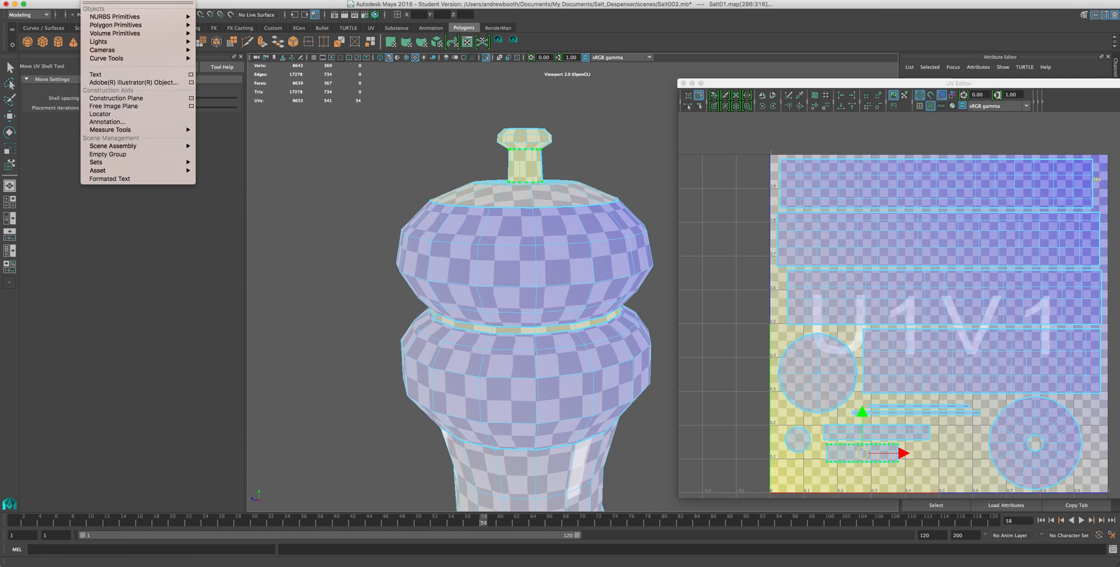
left_click(62, 33)
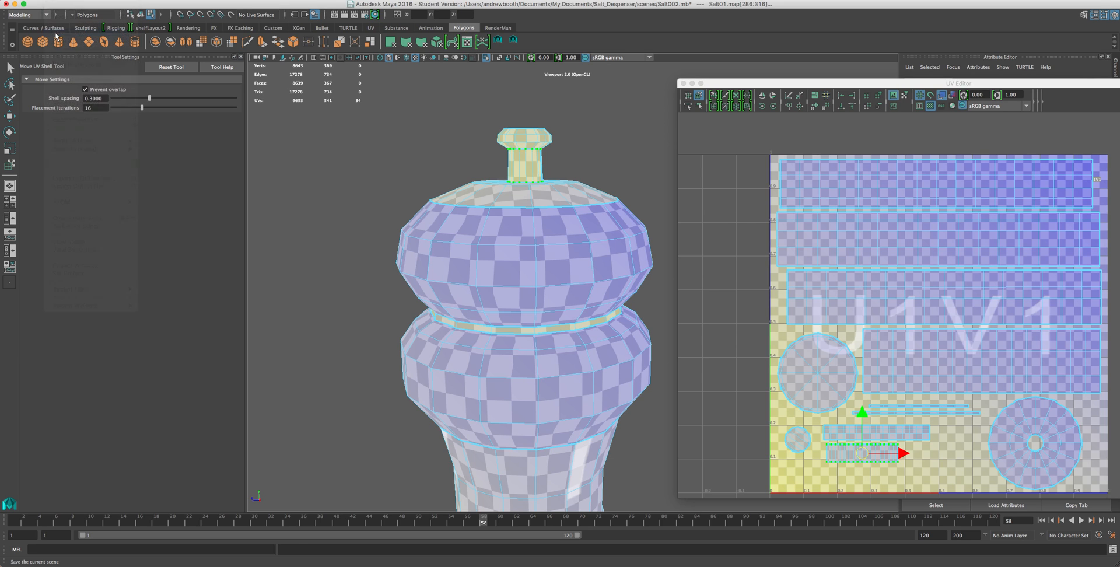
left_click(538, 304)
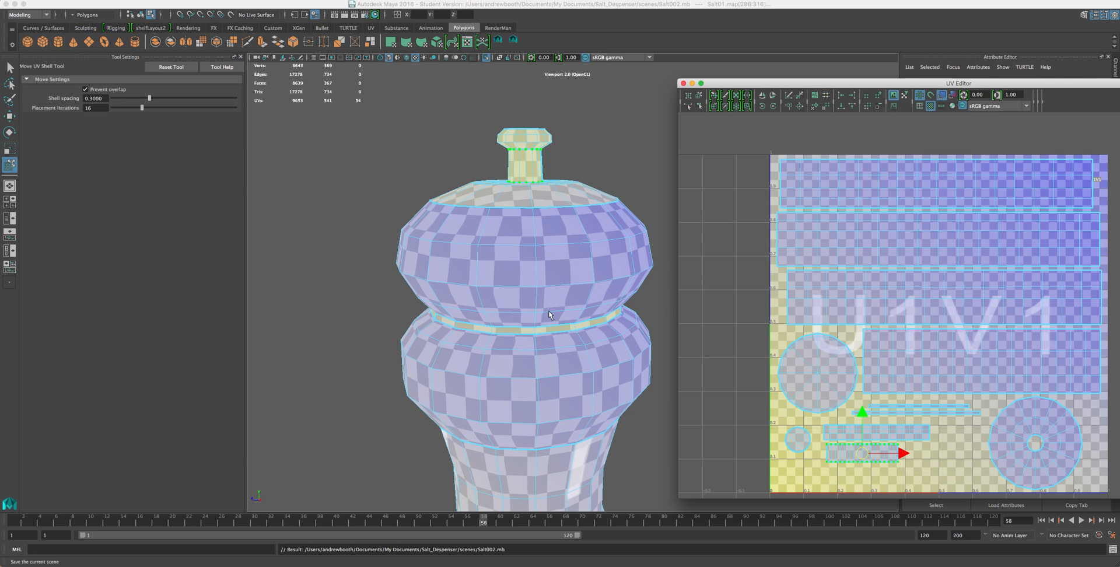
Step: Return the salt dispenser to object mode with the whole model in view
scroll(551, 319, "down", 5)
mouse_move(551, 319)
left_mouse_down("alt")
mouse_move(561, 277)
mouse_move(561, 309)
left_mouse_up("alt")
right_click_drag(556, 275, 584, 274)
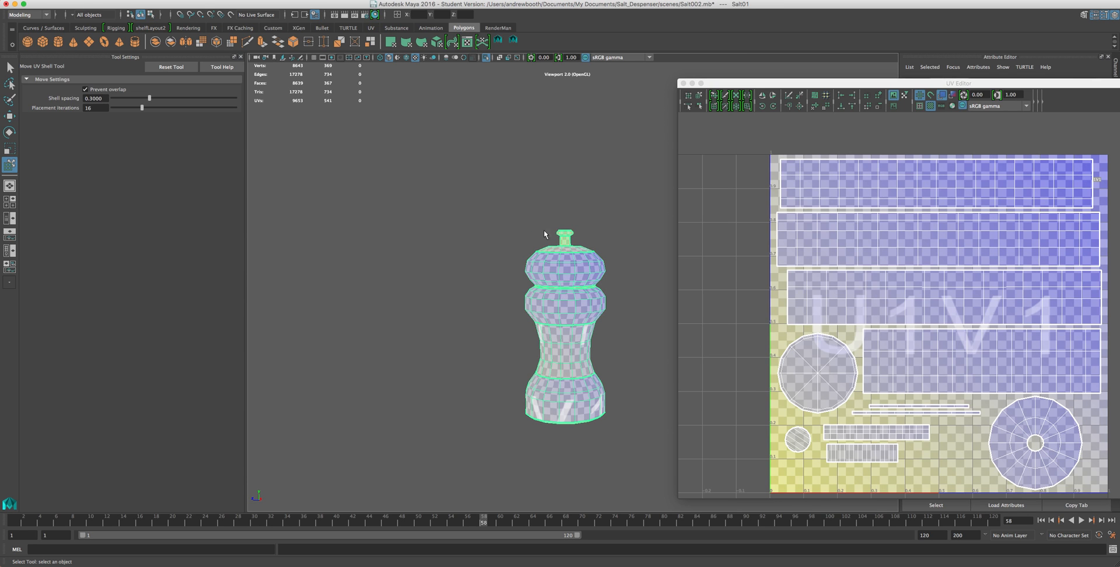
middle_click_drag(482, 220, 490, 254, "alt")
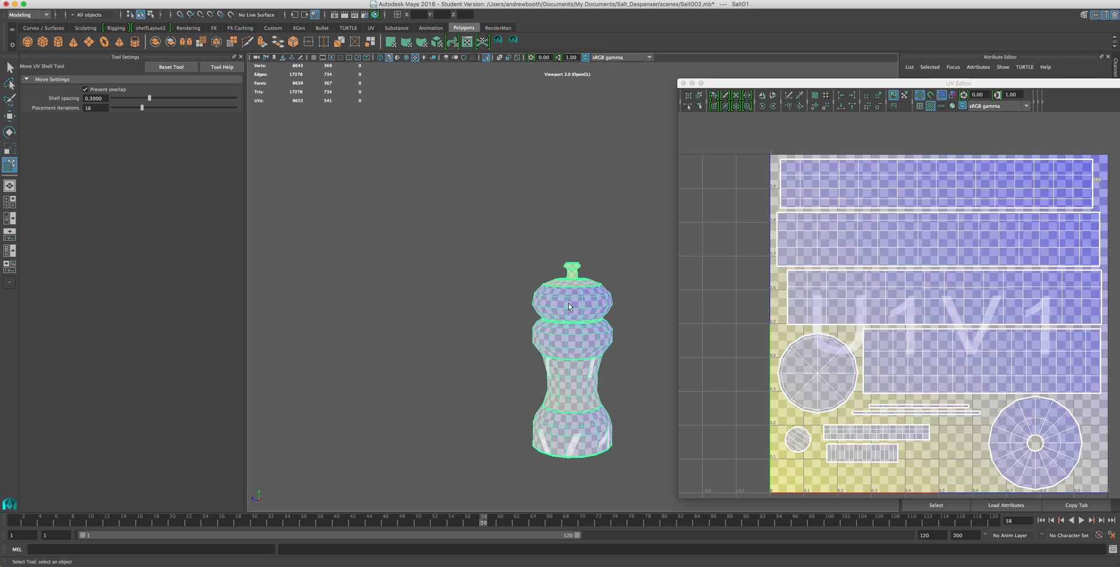
right_click_drag(569, 304, 594, 303)
Step: Open the Hypershade and place its window beside the salt dispenser
left_click(348, 0)
mouse_move(301, 1)
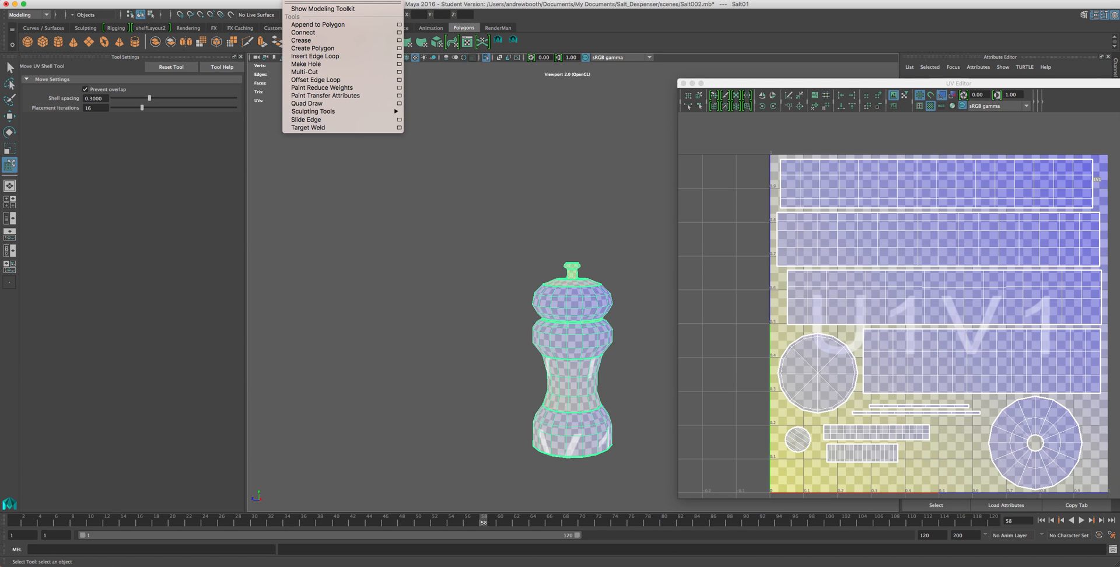
mouse_move(201, 0)
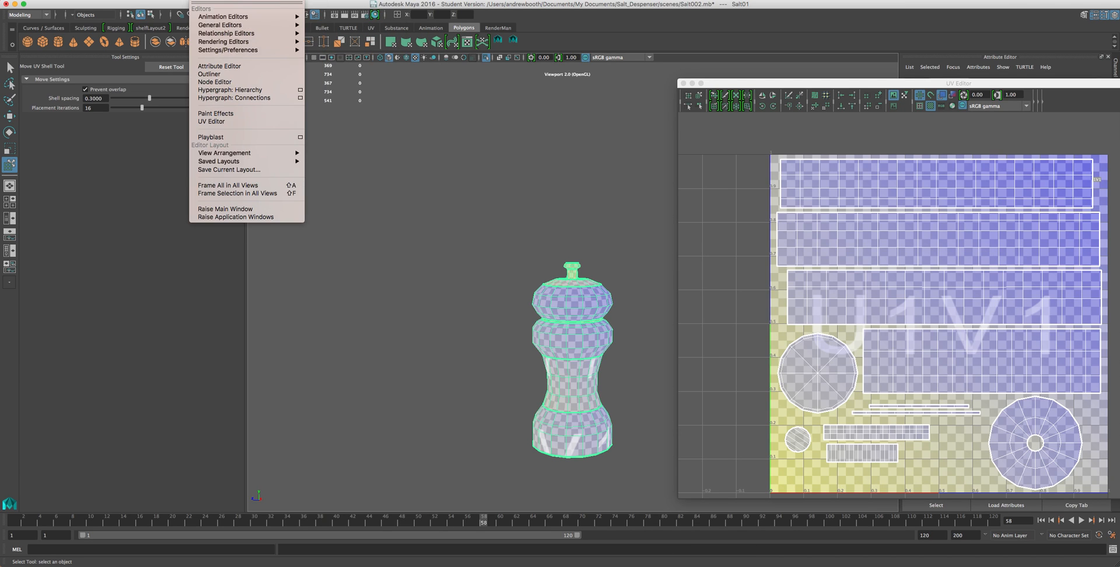
mouse_move(200, 44)
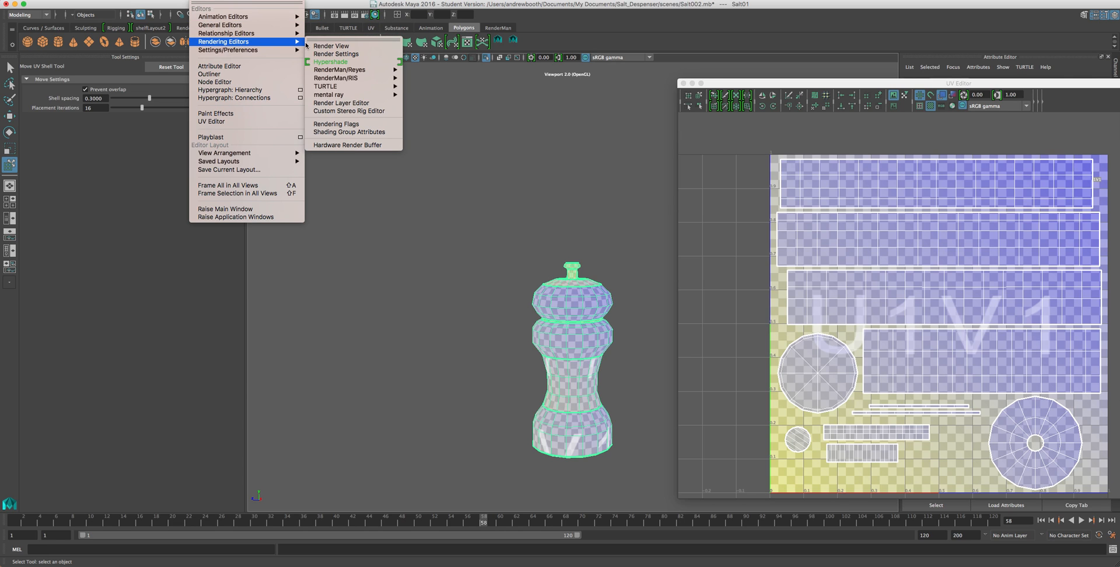
left_click(326, 62)
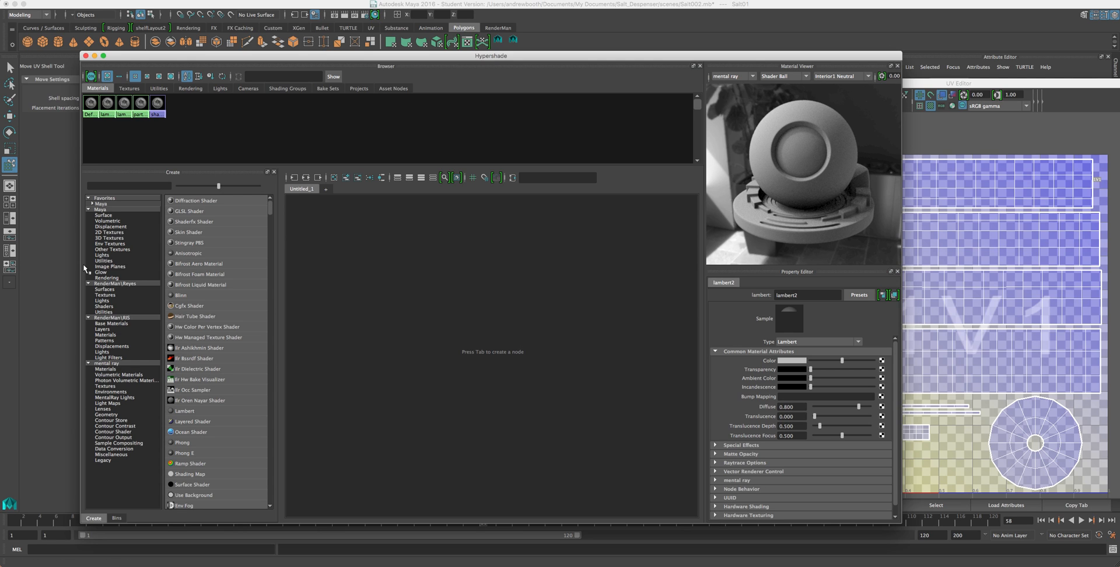
left_click_drag(294, 61, 851, 51)
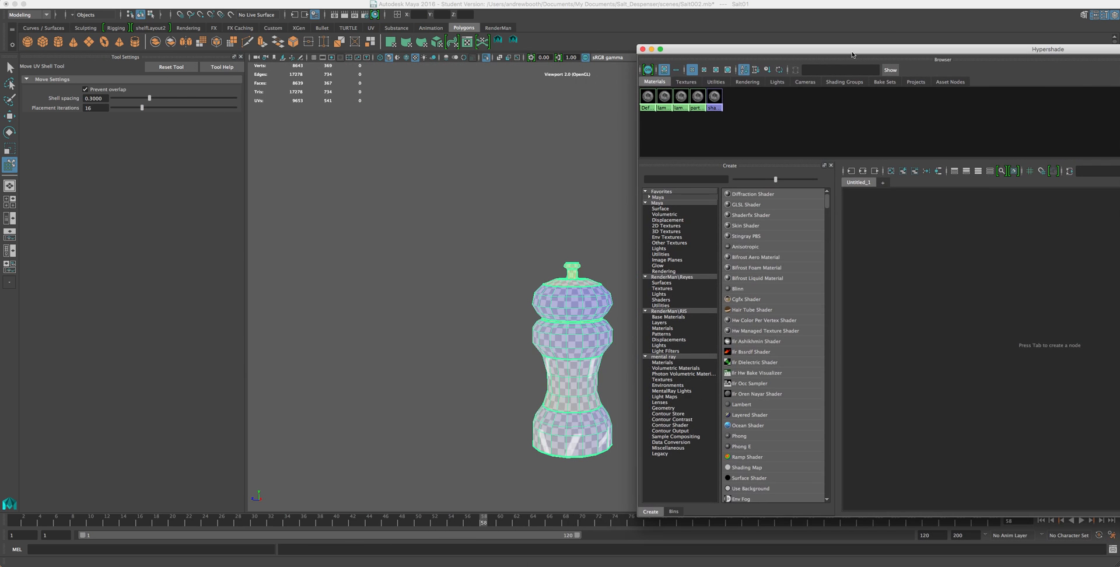
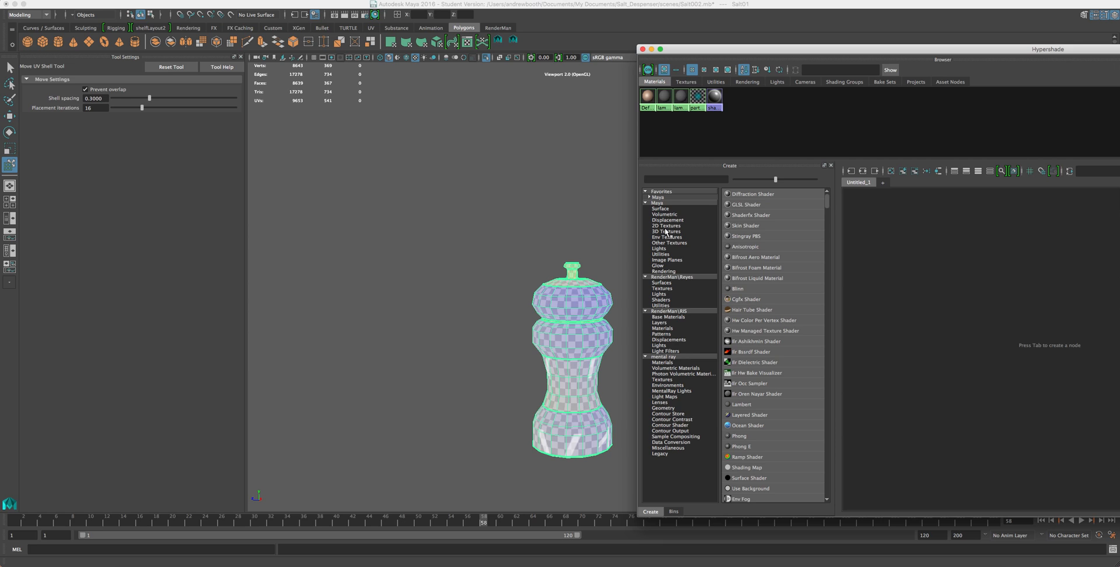
Step: Create a Maya Surface Shader material and start mapping a render node to it
left_click(659, 202)
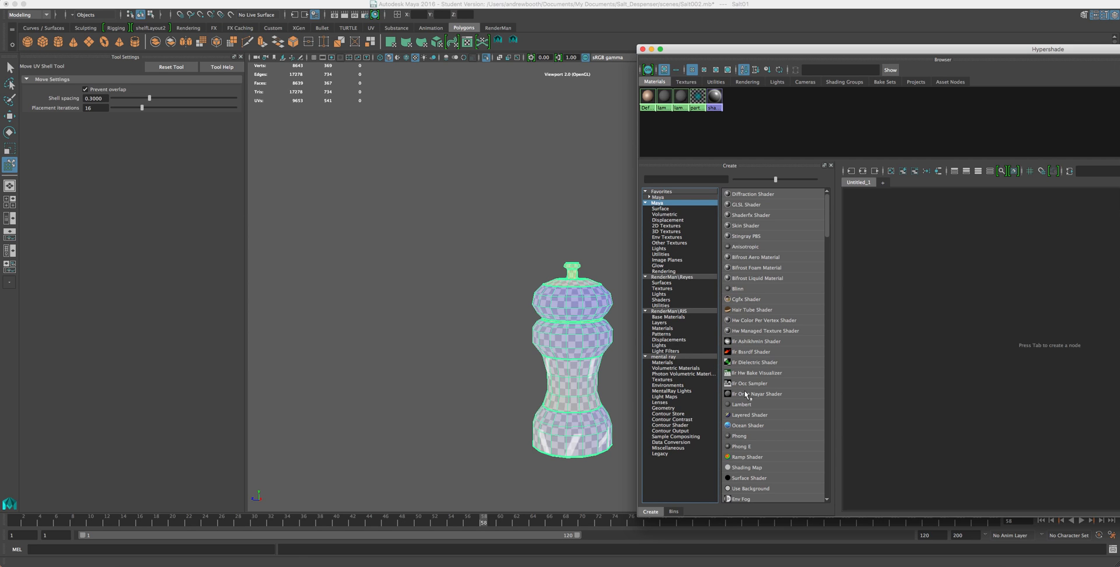
left_click(746, 478)
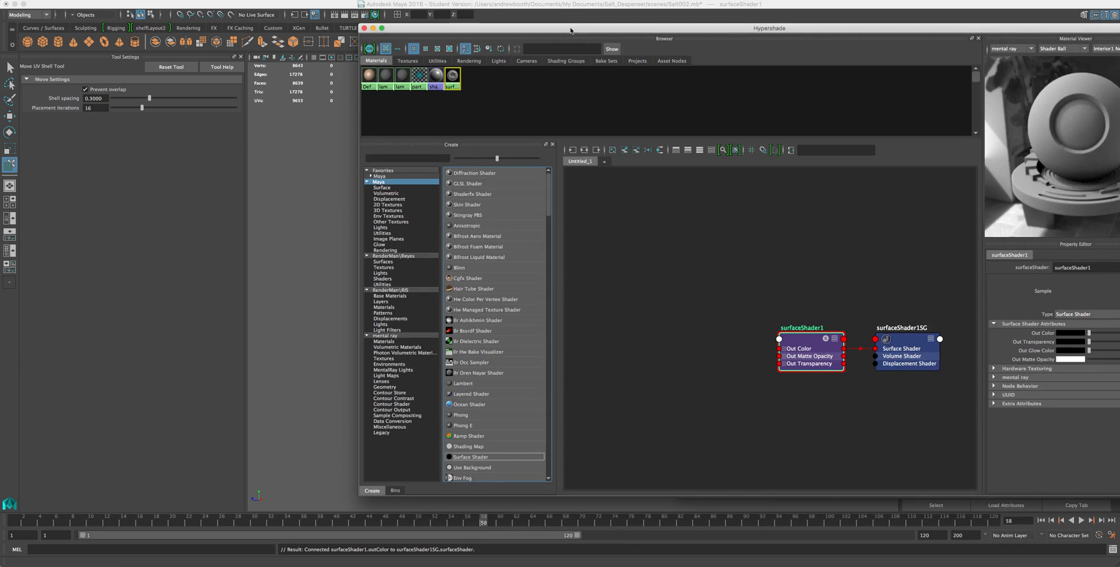
left_click_drag(875, 49, 407, 27)
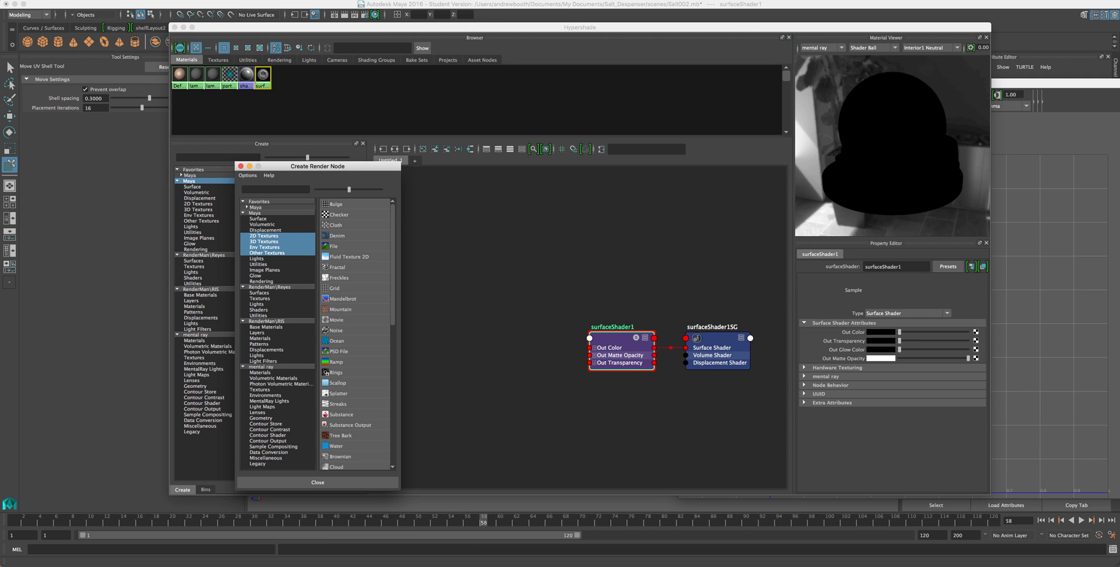
Step: Find mental ray's mib_amb_occlusion node by filtering on "am" and connect it to the surface shader
left_click_drag(675, 28, 985, 54)
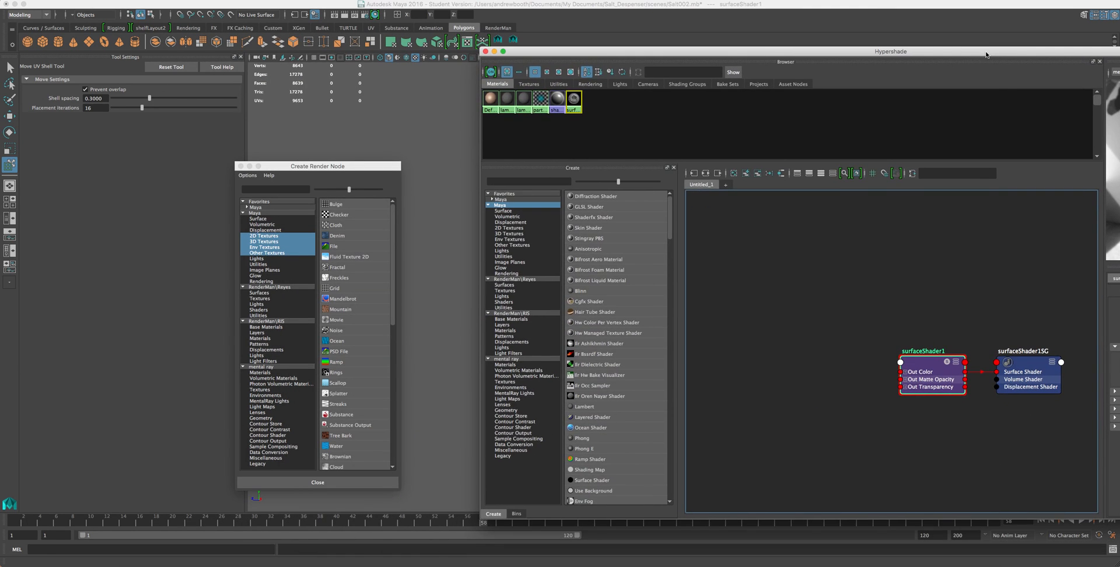
left_click(255, 189)
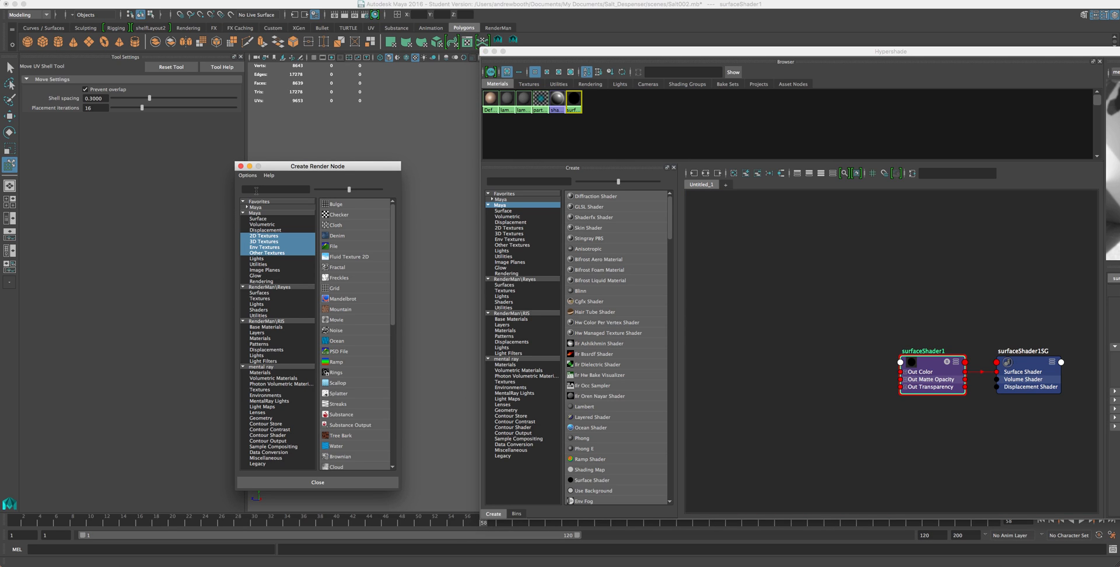
type("am")
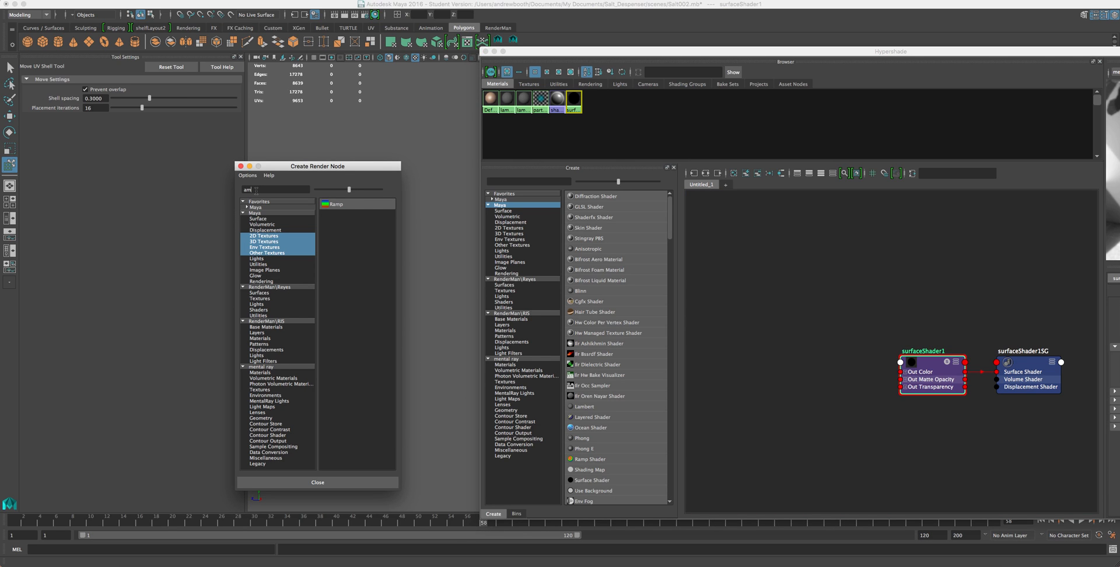
left_click(260, 366)
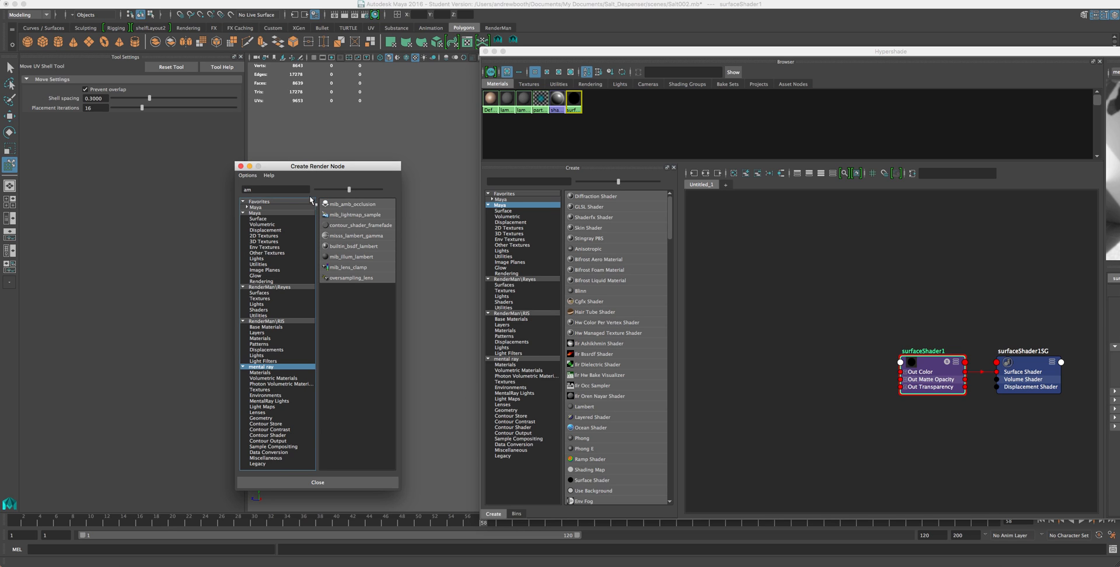
left_click(341, 204)
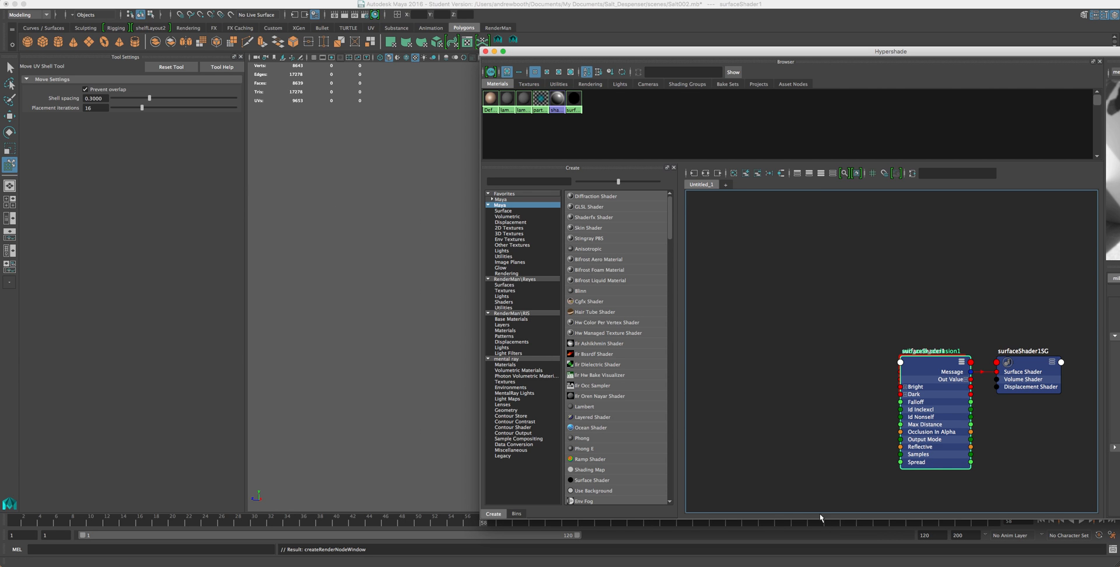
Step: Spread out the surfaceShader1, surfaceShader1SG and mib_amb_occlusion1 nodes in the graph so they do not overlap
left_click_drag(793, 52, 716, 62)
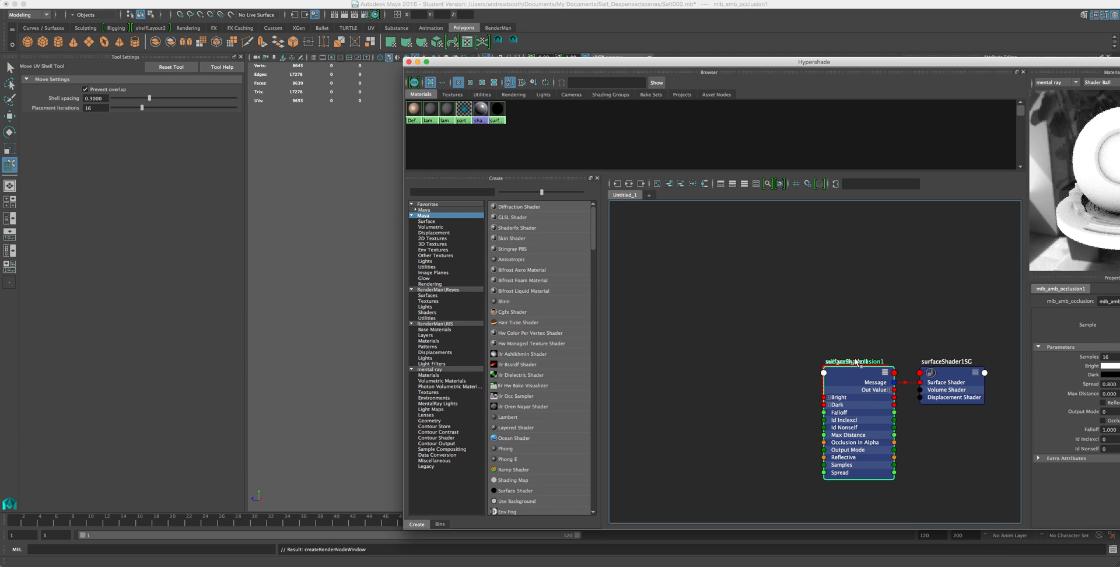
left_click_drag(852, 369, 766, 322)
left_click_drag(936, 370, 930, 274, "shift")
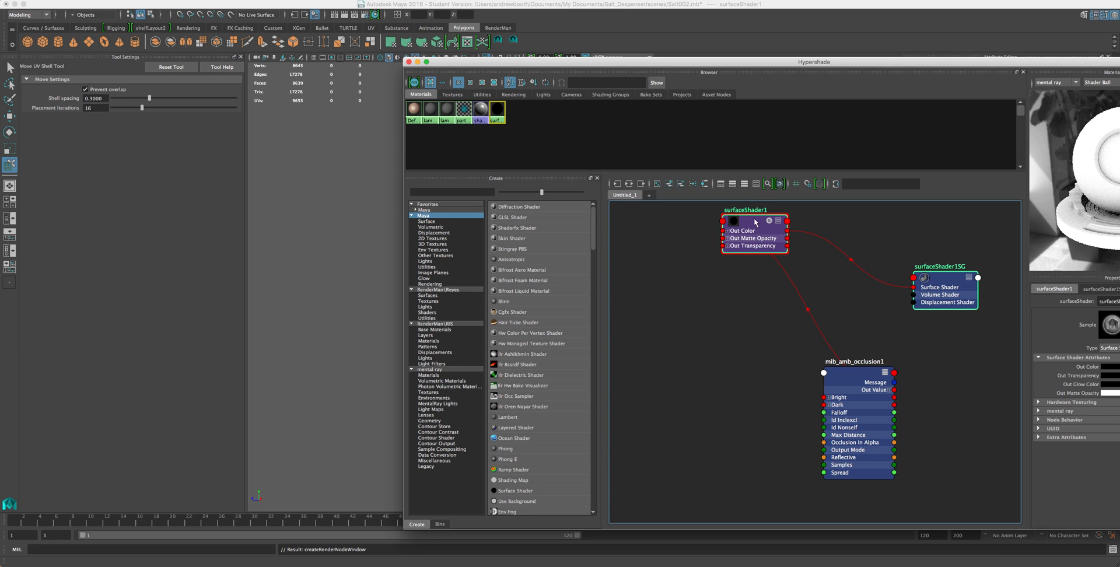
left_click_drag(660, 70, 876, 148)
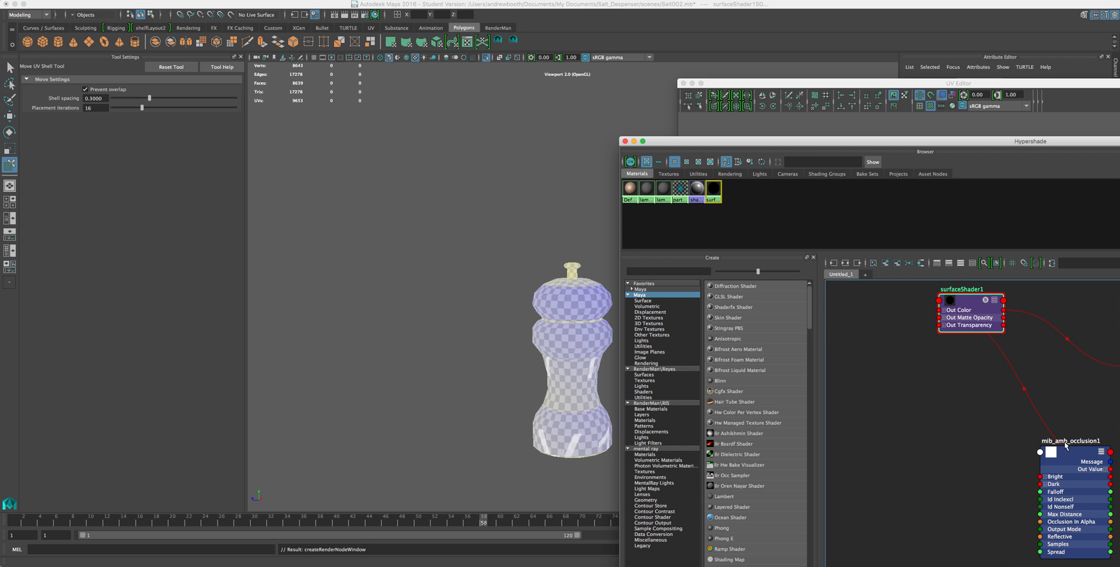
left_click_drag(1074, 453, 913, 373)
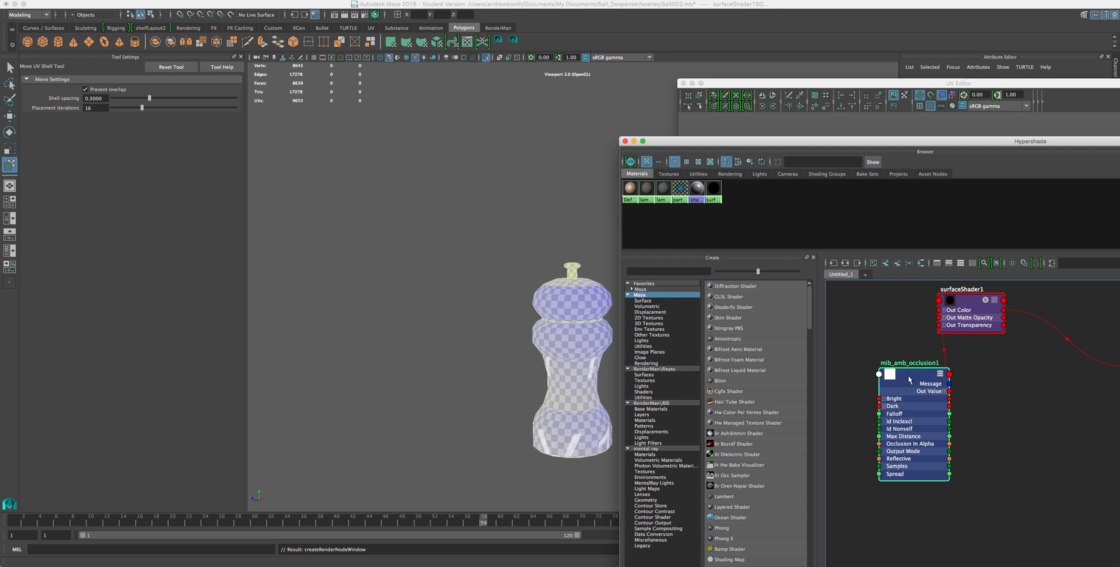
Step: Check the shader network in the graph and move the Hypershade window clear of the model
left_click_drag(756, 140, 777, 23)
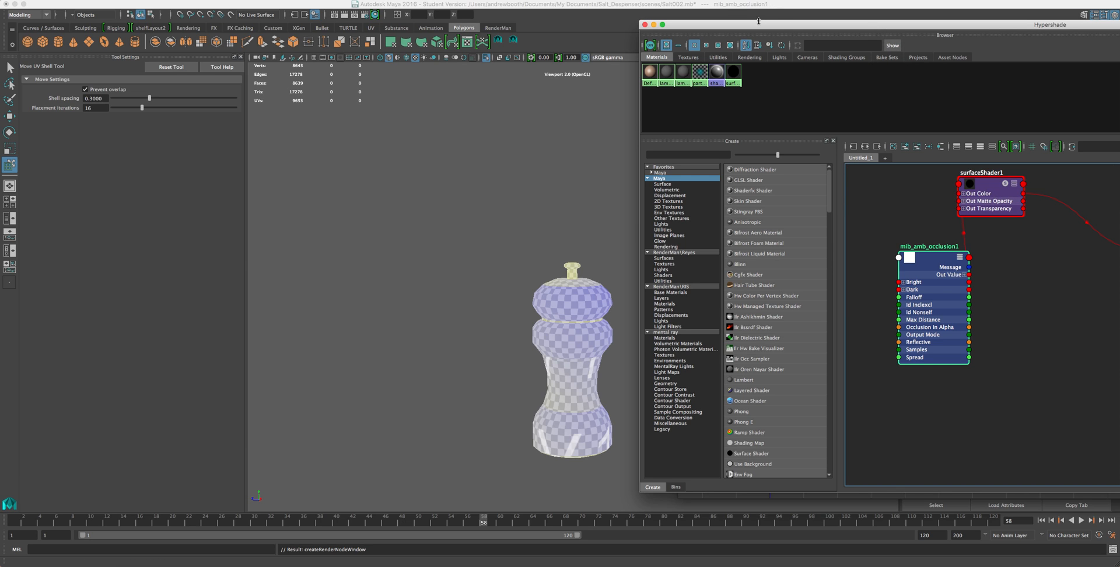
left_click_drag(781, 28, 625, 42)
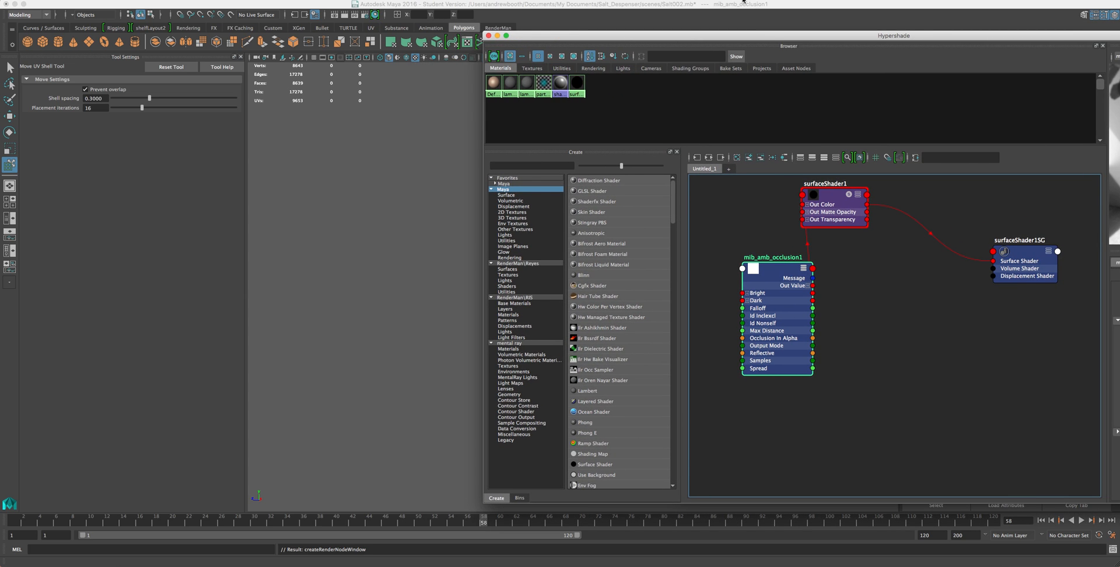
left_click_drag(752, 36, 1027, 51)
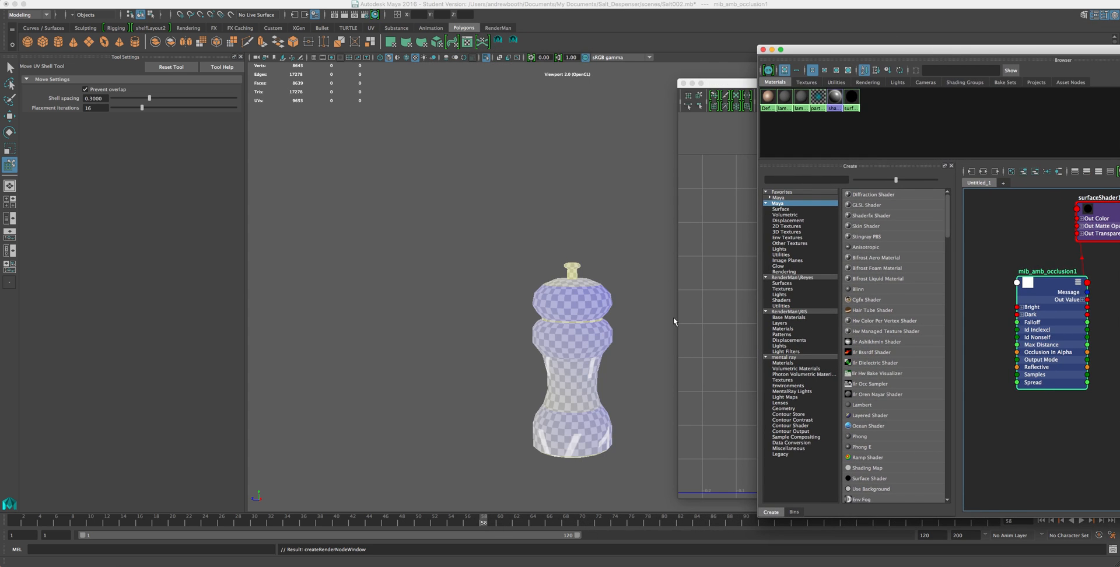
Step: Try to assign the existing surface shader to the unselected salt dispenser
right_click(583, 358)
right_click_drag(582, 358, 588, 563)
right_click_drag(572, 290, 631, 552)
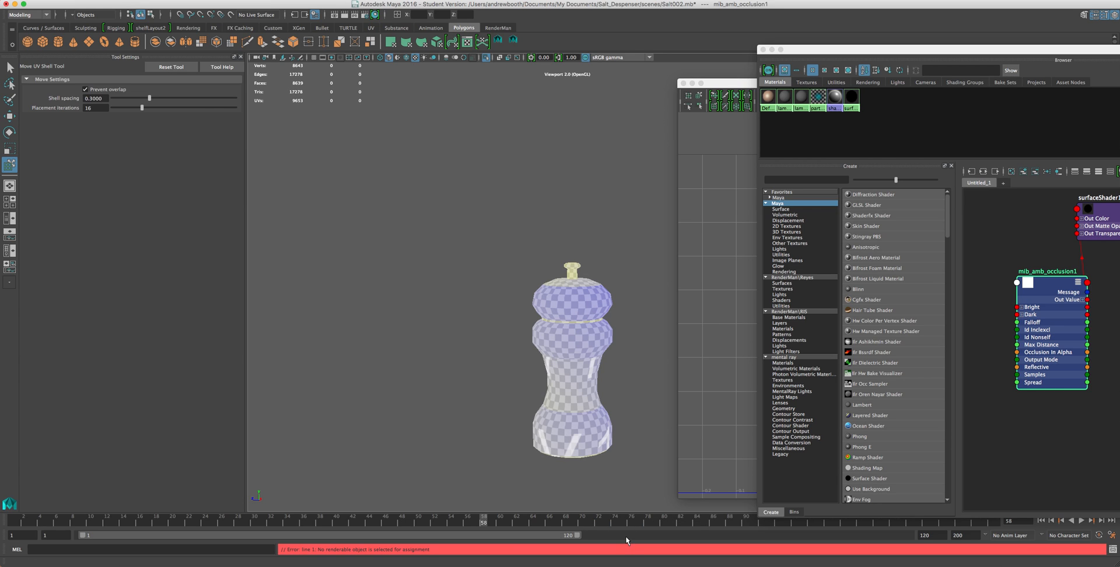
Step: Select the salt dispenser and assign the existing surface shader material to it
left_click(586, 315)
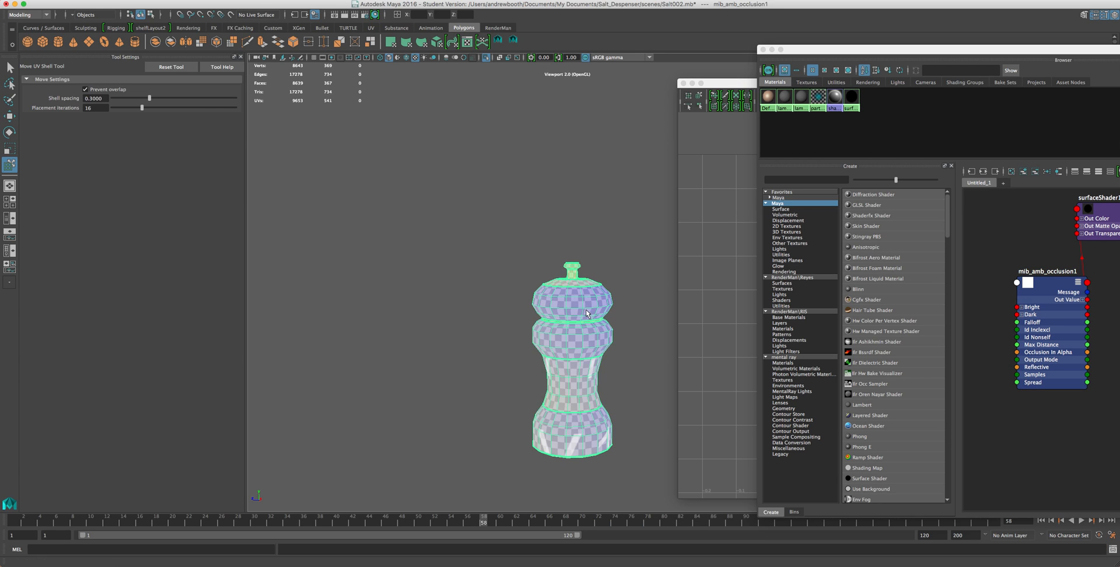
right_click(586, 312)
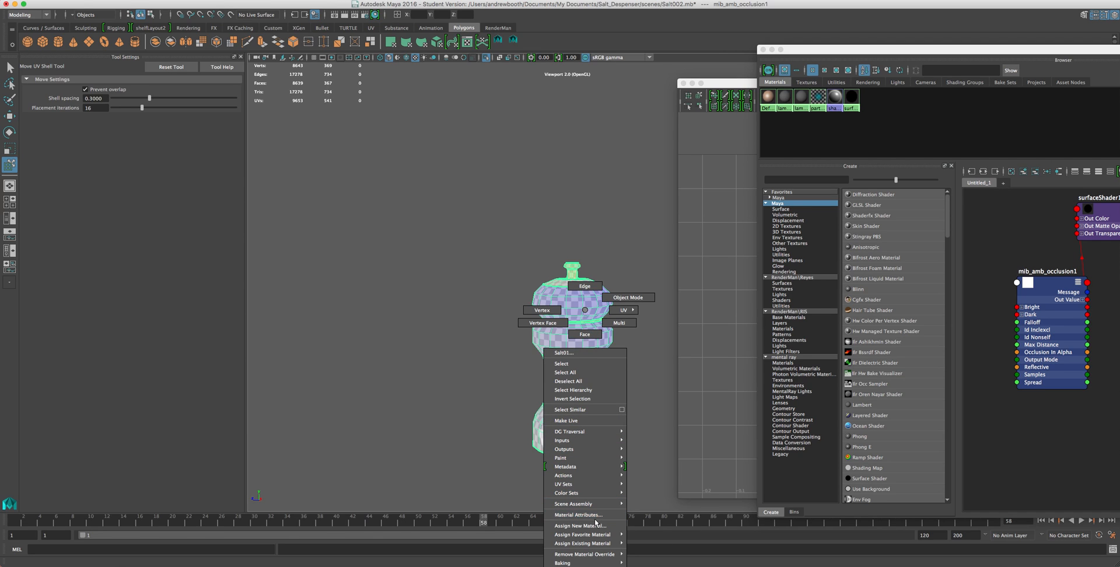
mouse_move(594, 544)
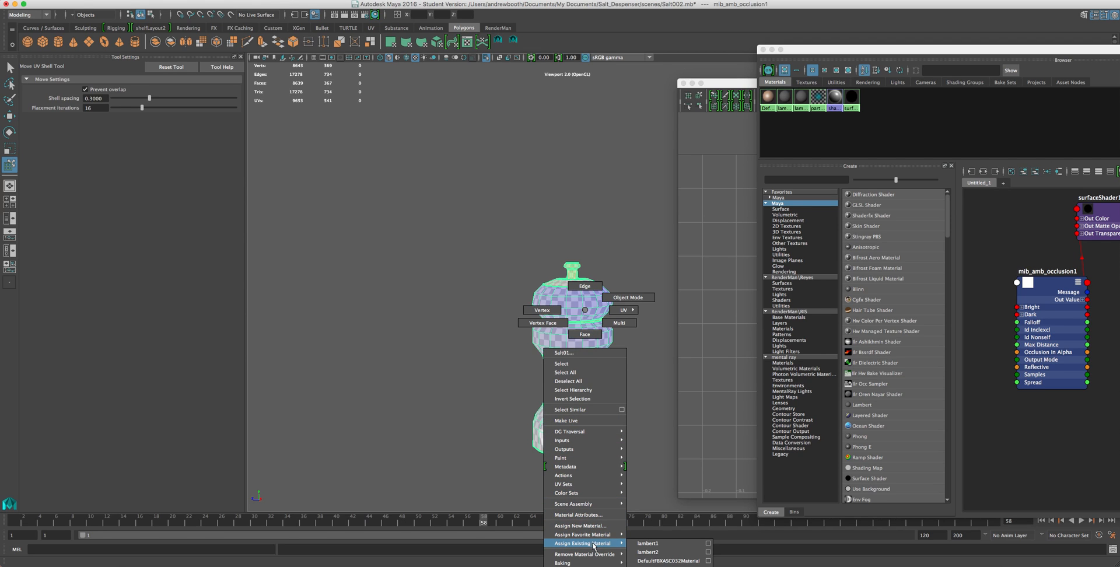
left_click(652, 565)
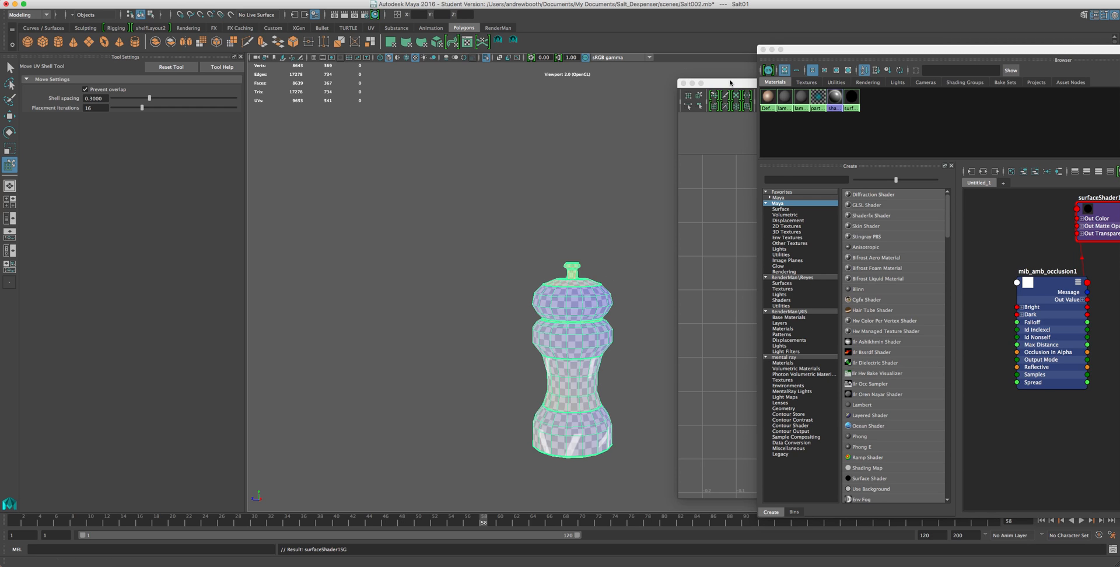
Step: Bring the UV Editor to the front and turn off its checker pattern display
left_click_drag(729, 83, 763, 62)
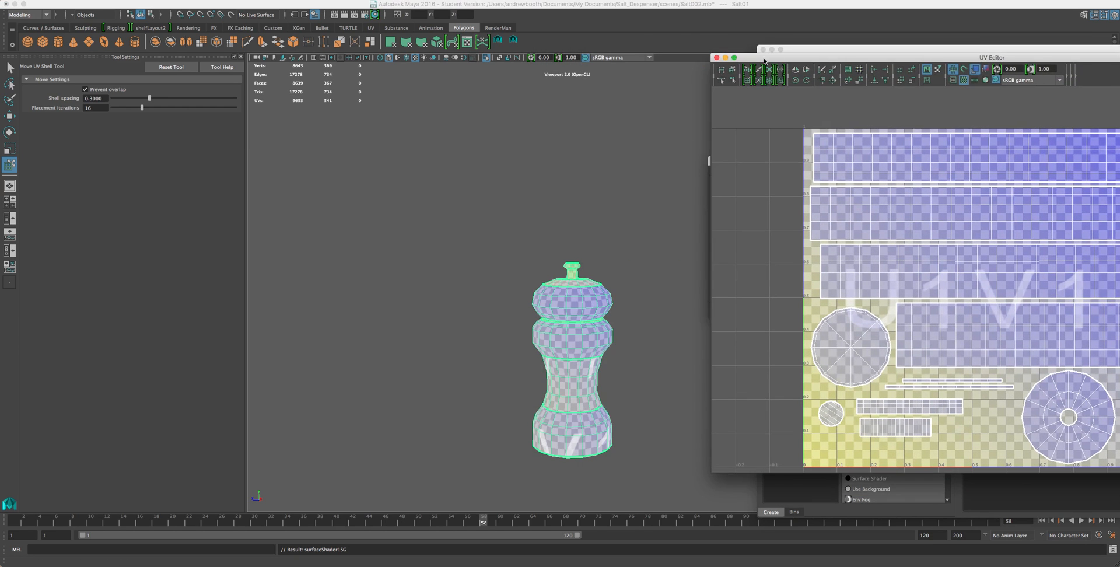
left_click(963, 81)
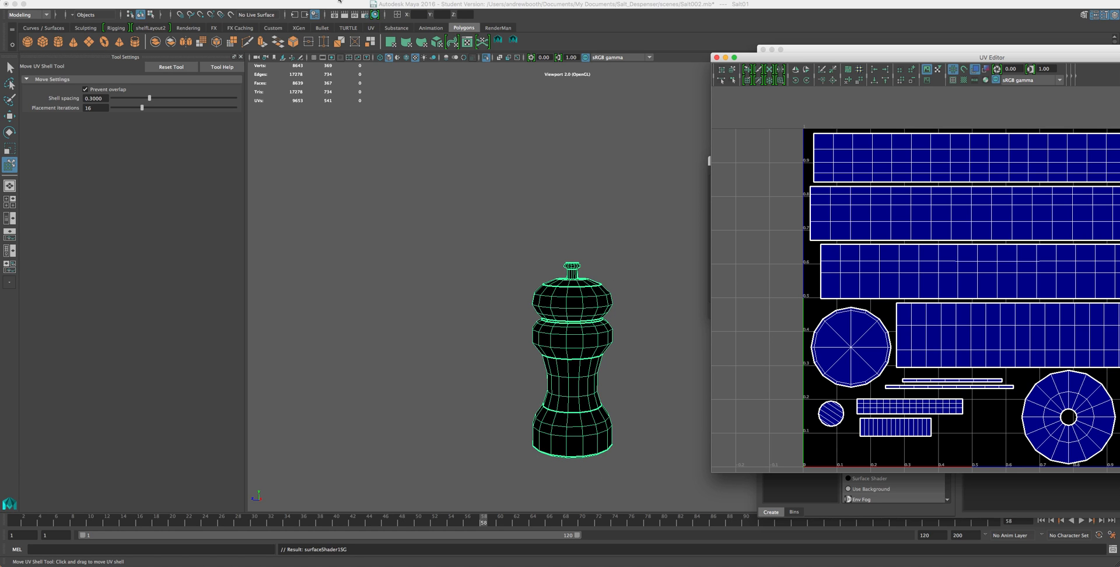
Step: Switch the active menu set from Modeling to Rendering to reach the mental ray baking commands
left_click(339, 0)
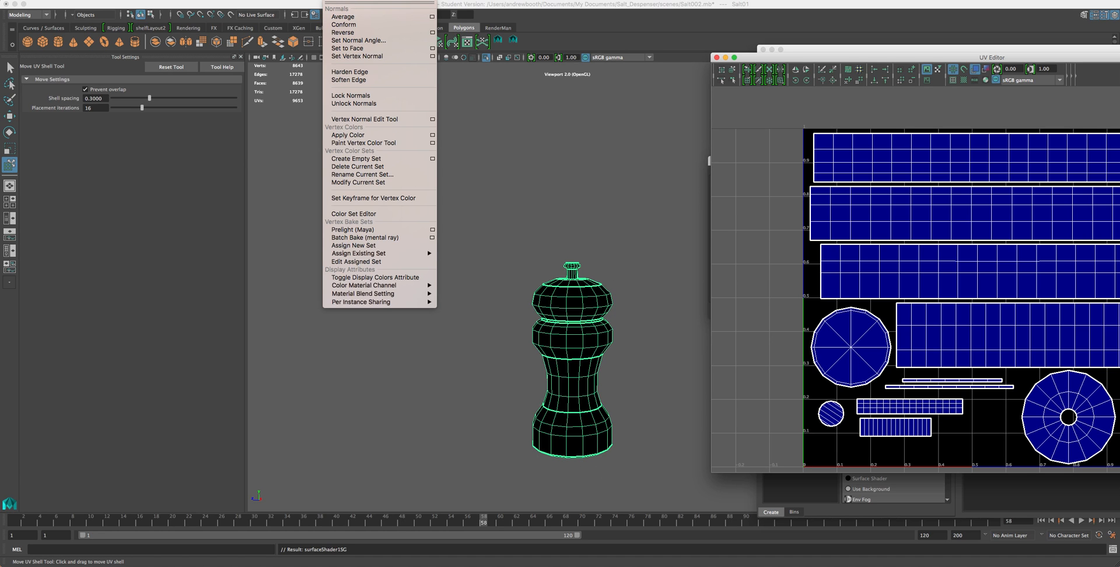
left_click(143, 191)
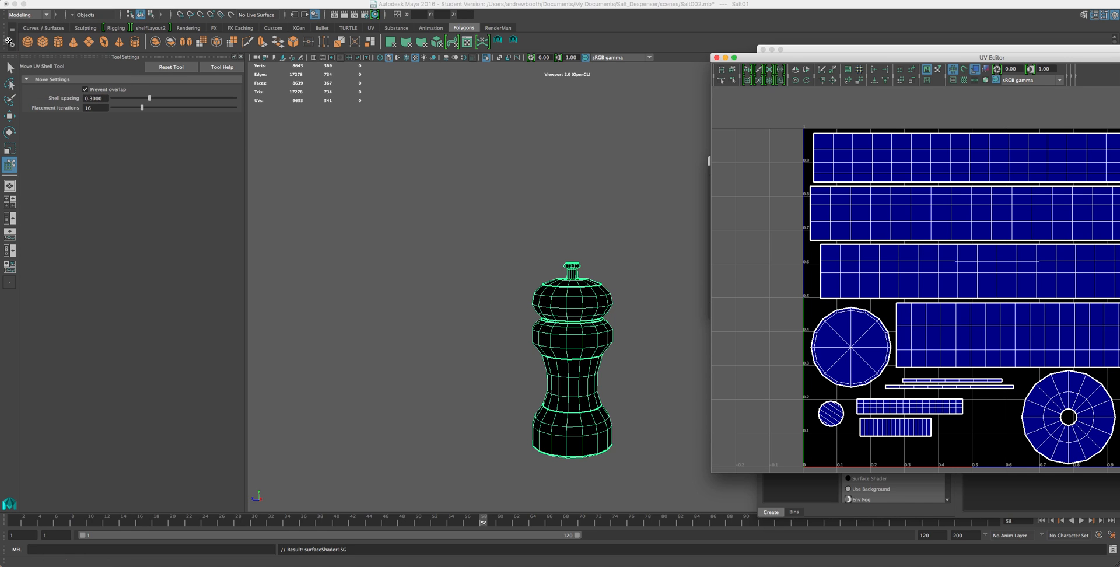
left_click(27, 15)
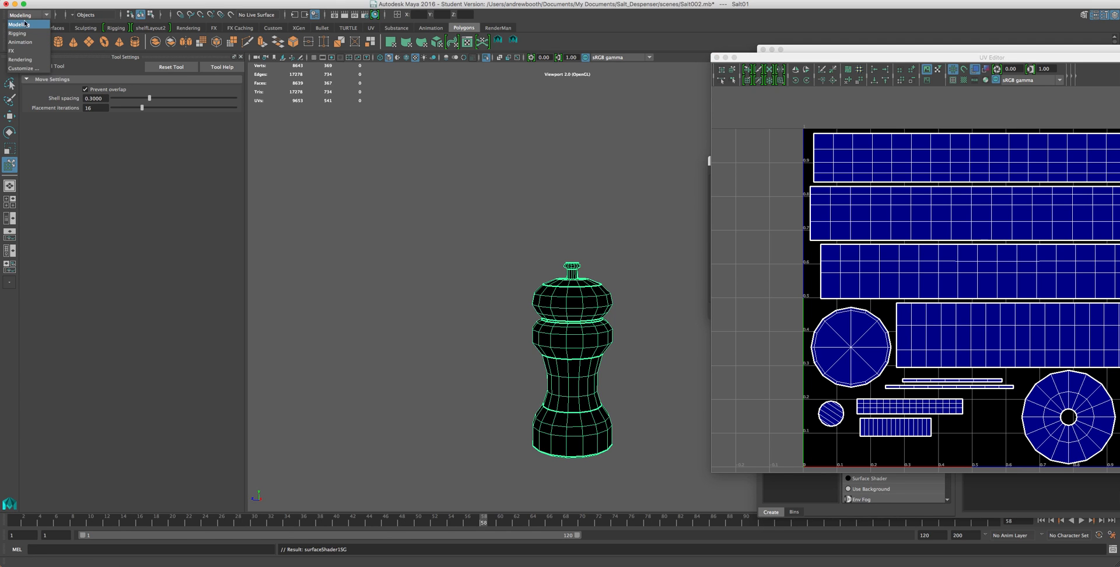
left_click(22, 60)
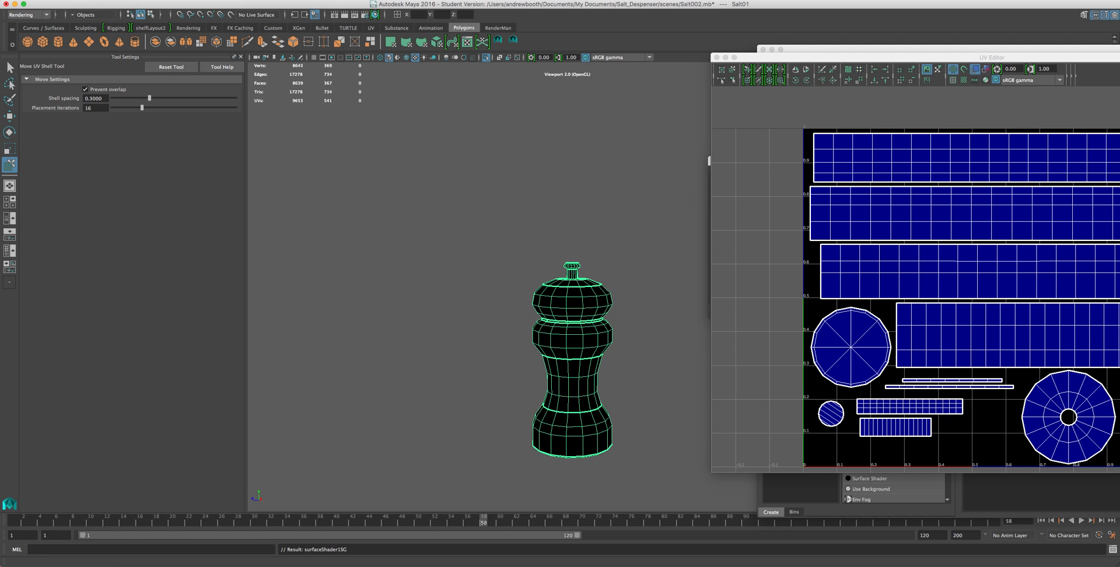
Step: Batch bake the selected salt dispenser with mental ray, display it textured and deselect it to inspect the baked shading
left_click(246, 0)
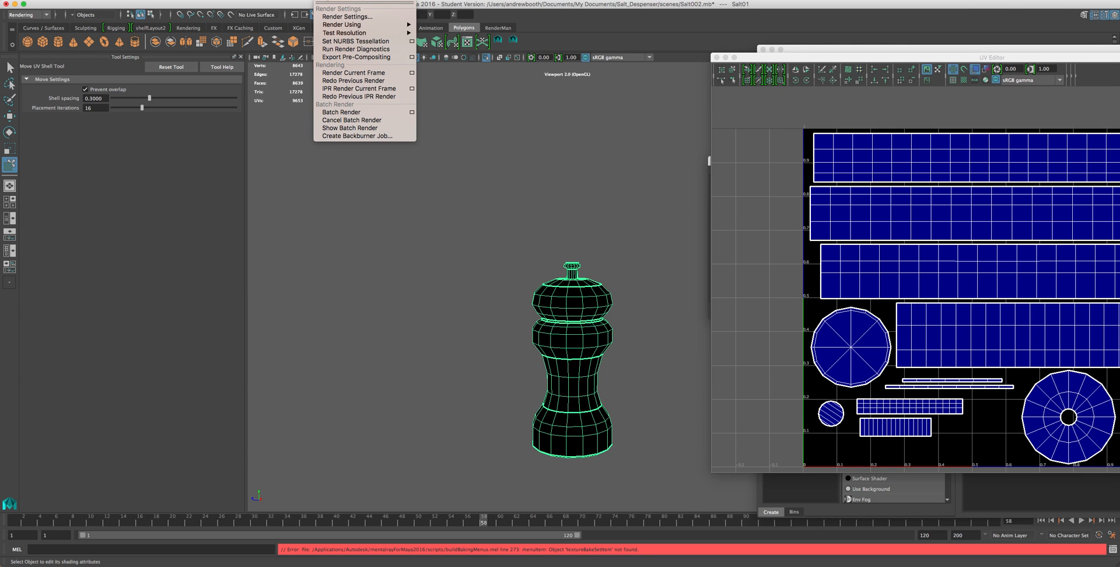
mouse_move(254, 101)
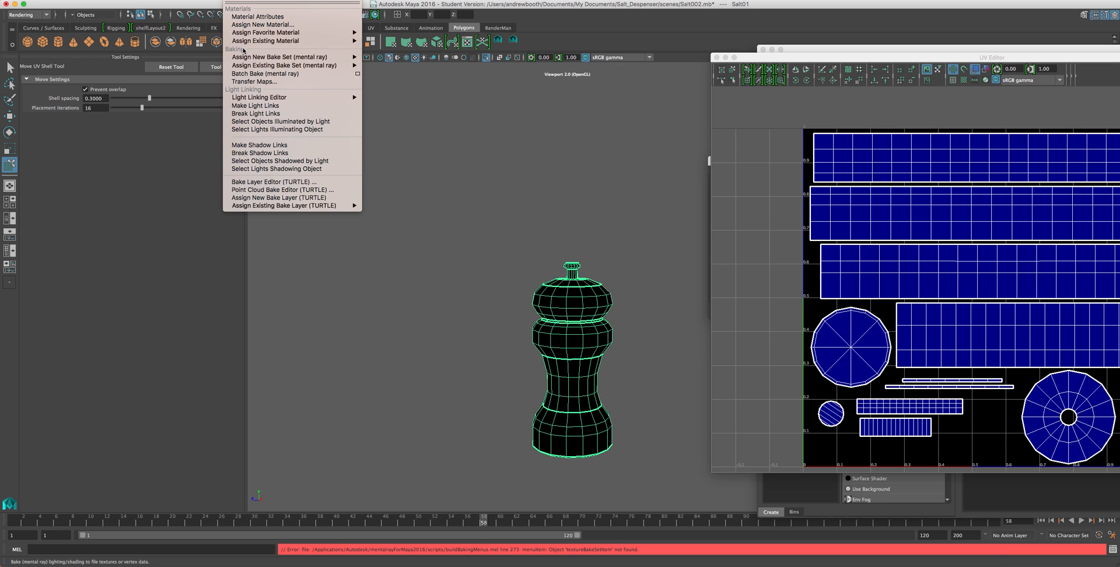
mouse_move(245, 58)
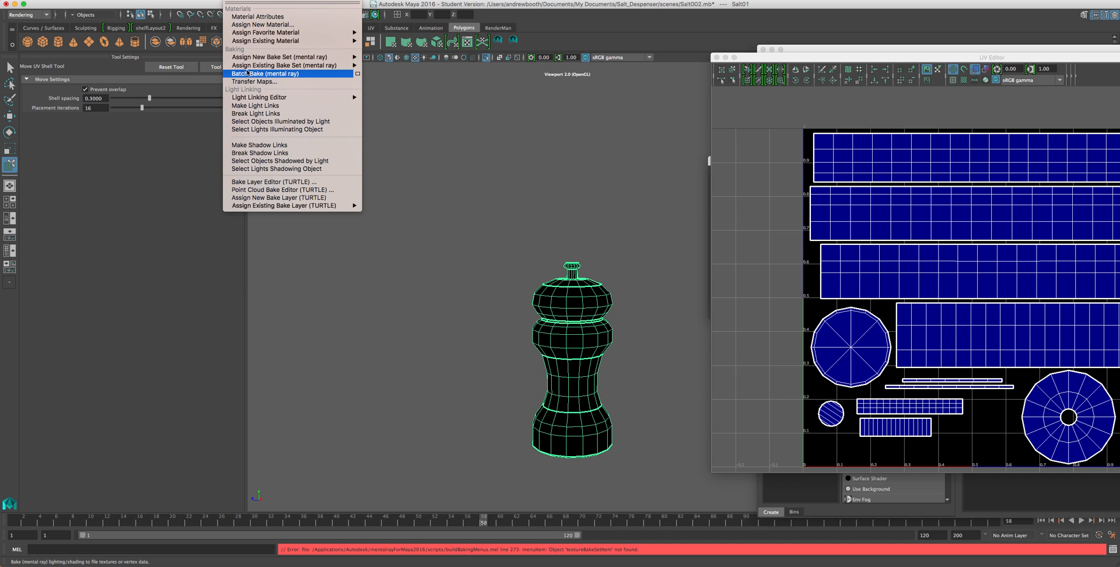
left_click(247, 73)
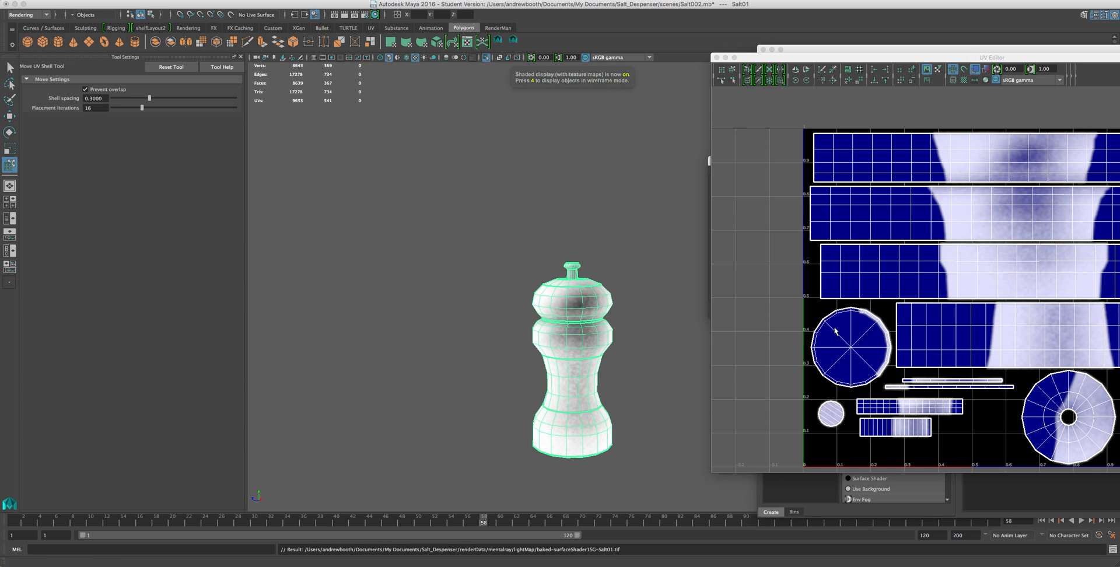
left_click_drag(497, 287, 507, 325)
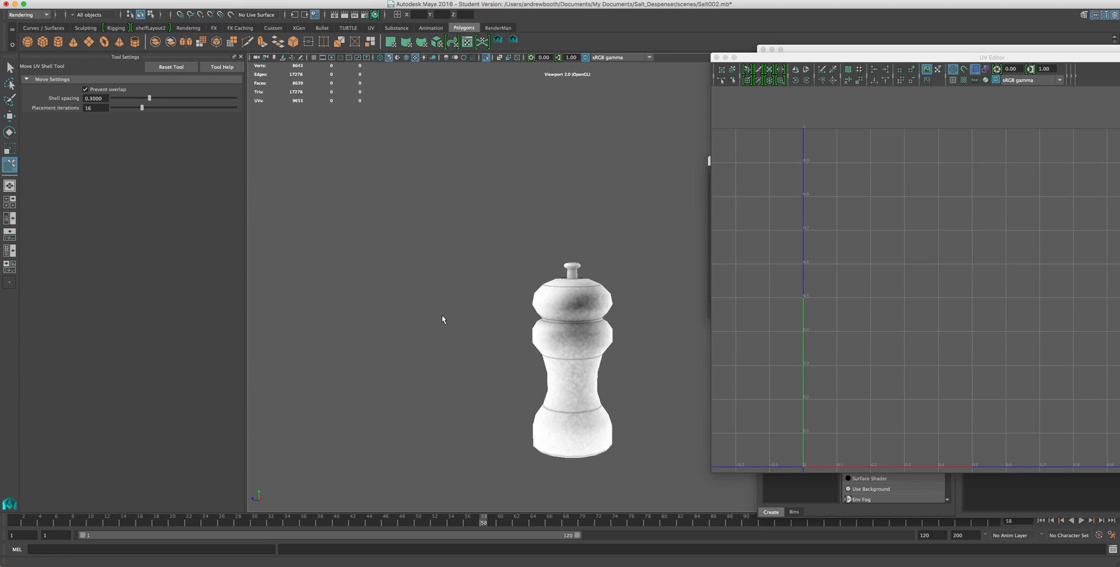
Step: Undo the deselection and the mental ray texture bake on the salt dispenser
key("ctrl+z")
key("ctrl+z")
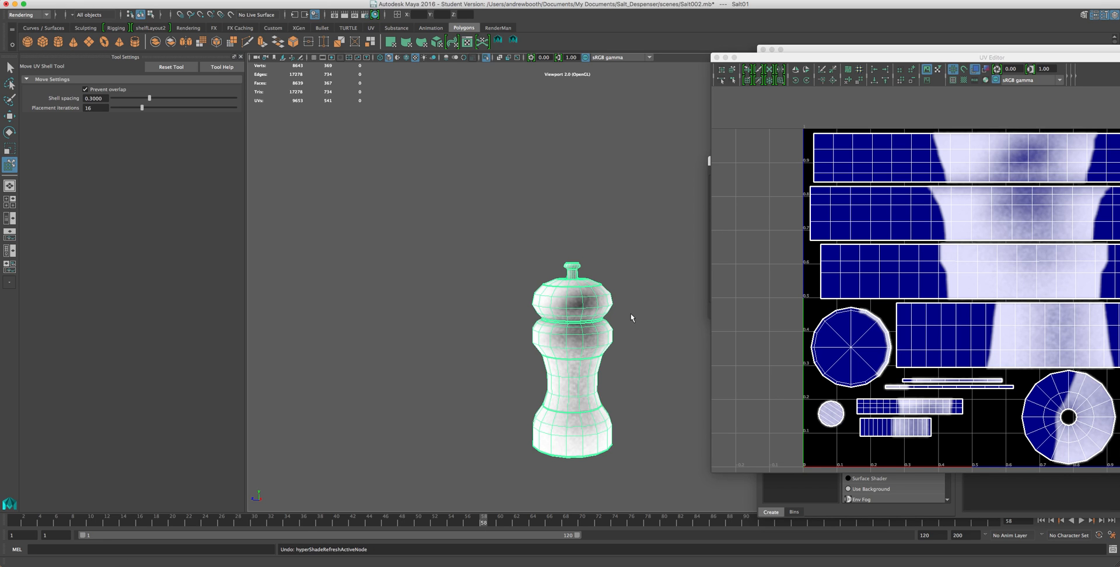
key("ctrl+z")
left_click(201, 0)
mouse_move(70, 0)
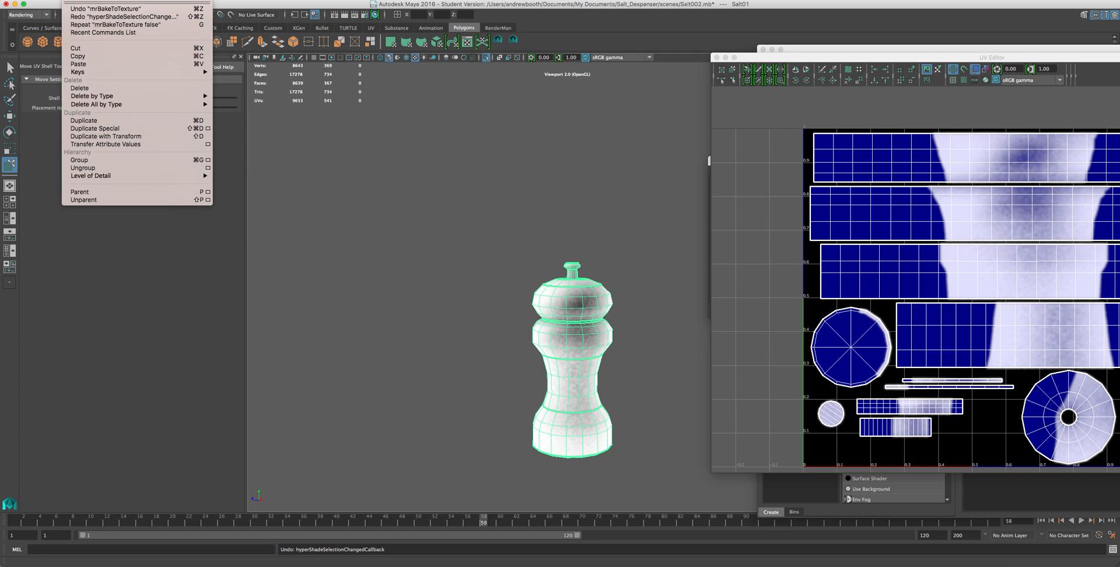
left_click(87, 9)
left_click(70, 0)
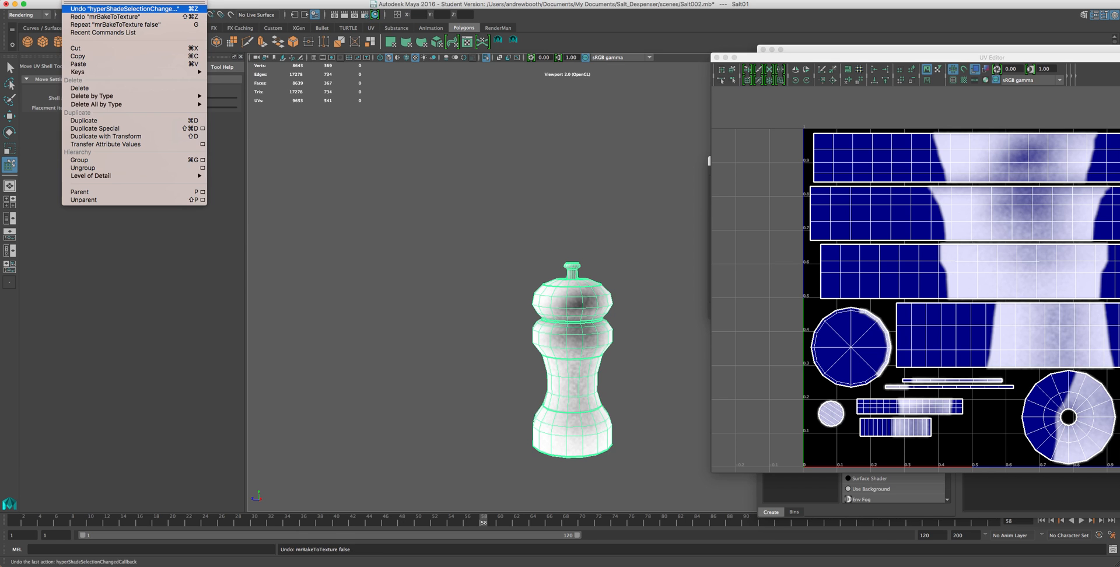
left_click(409, 273)
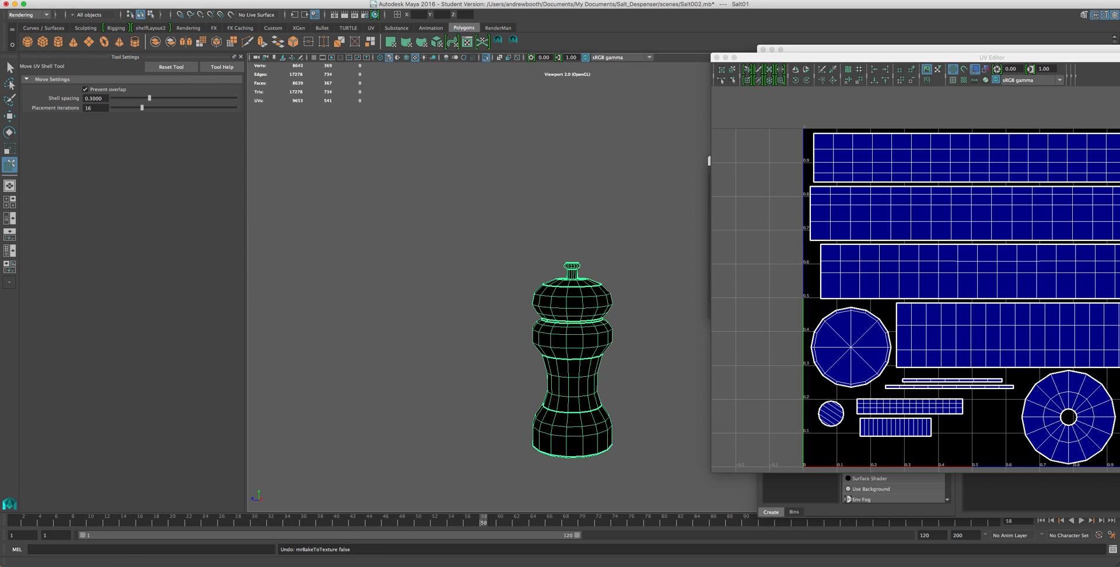
Step: Open the mental ray batch bake options and keep Selected objects, baking to Texture, with Single object optimization
left_click(245, 0)
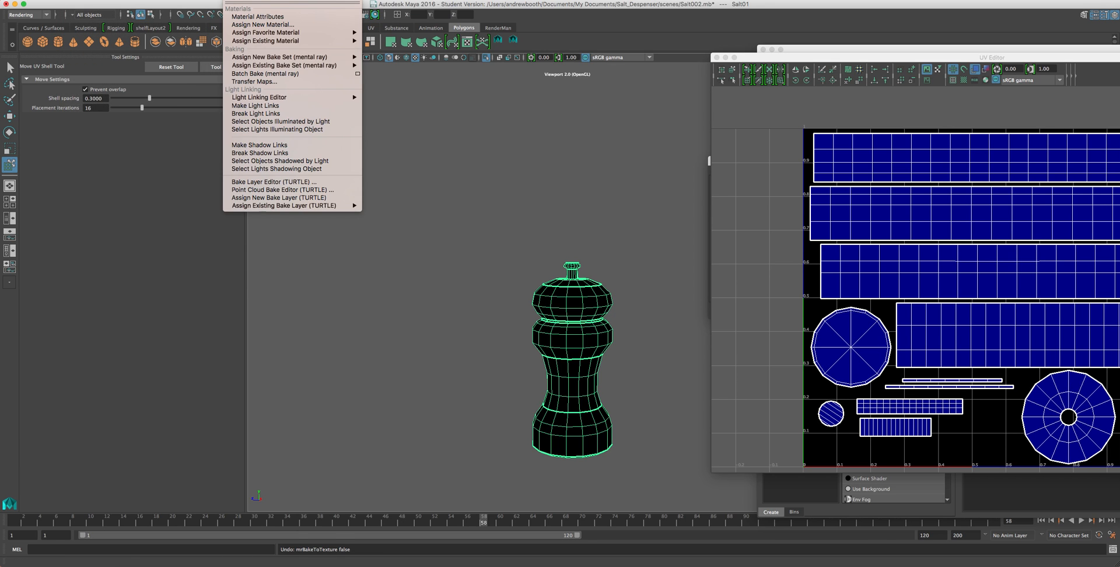
left_click(358, 74)
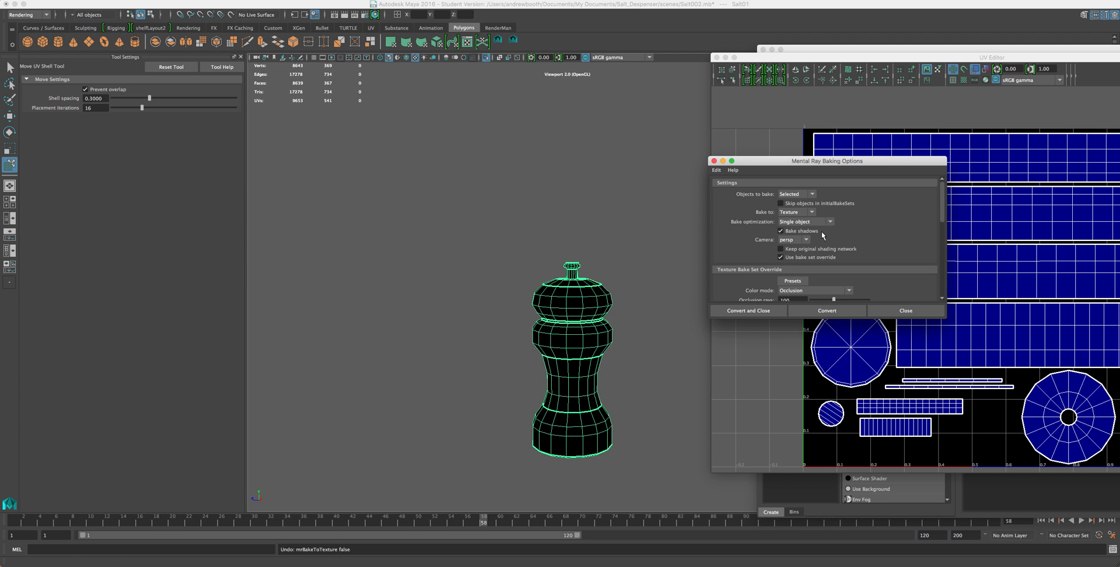
scroll(809, 252, "down", 3)
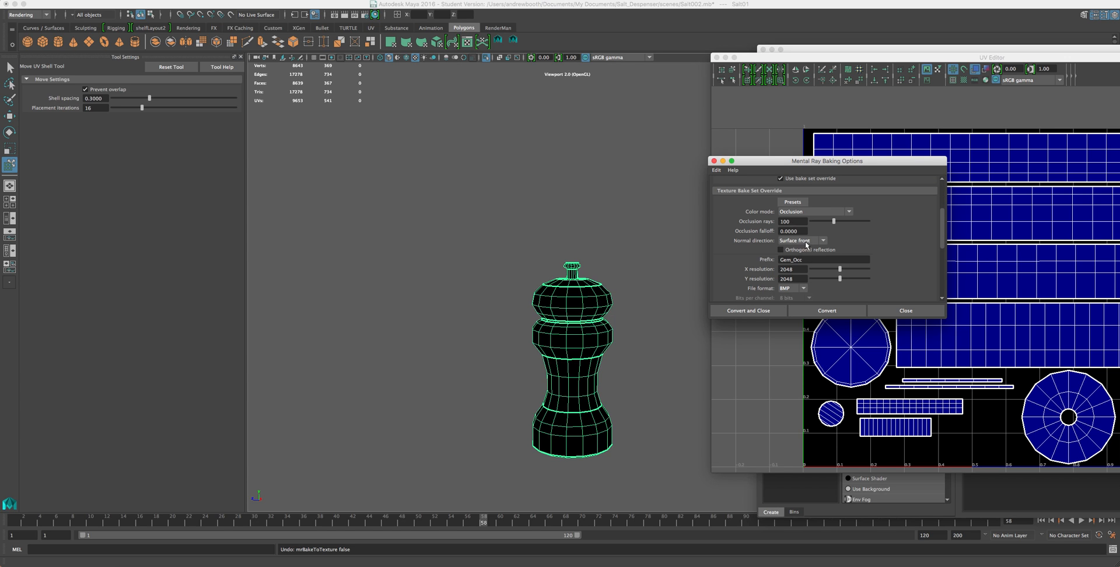
scroll(824, 220, "up", 3)
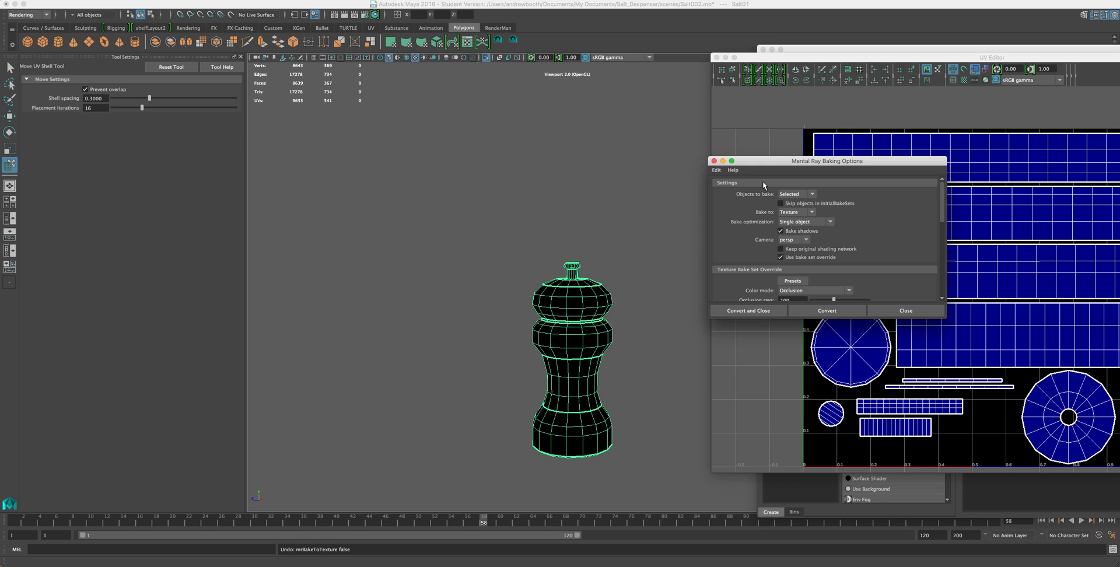
left_click(793, 196)
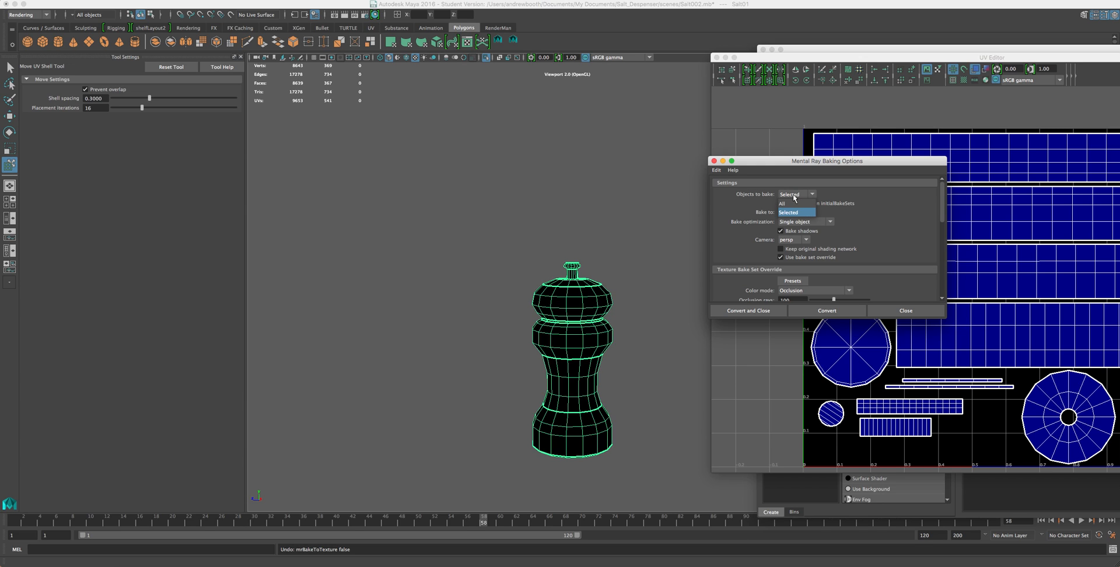
left_click(793, 197)
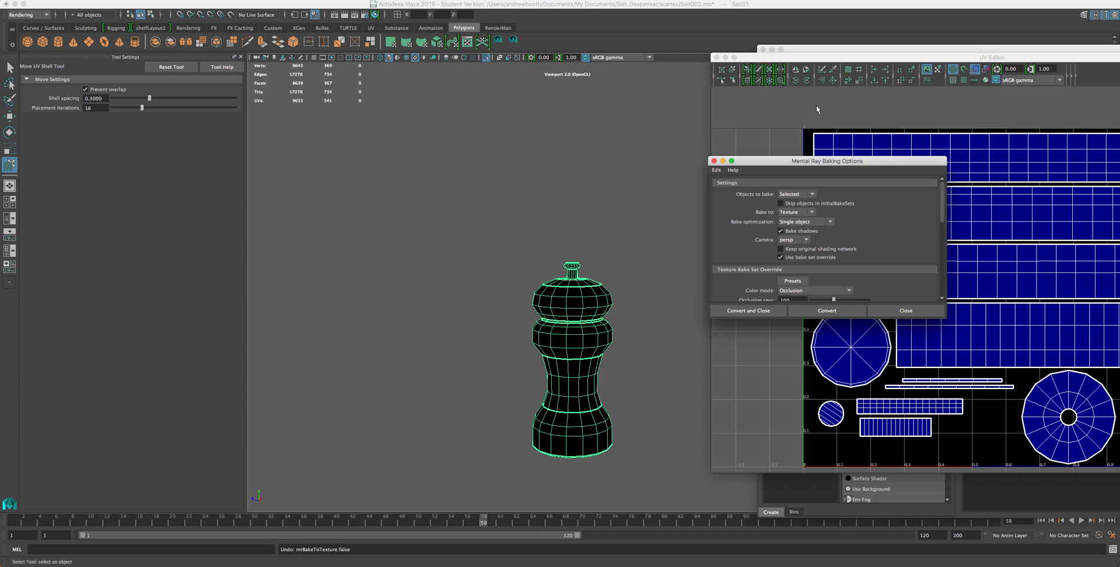
left_click(802, 211)
left_click(788, 222)
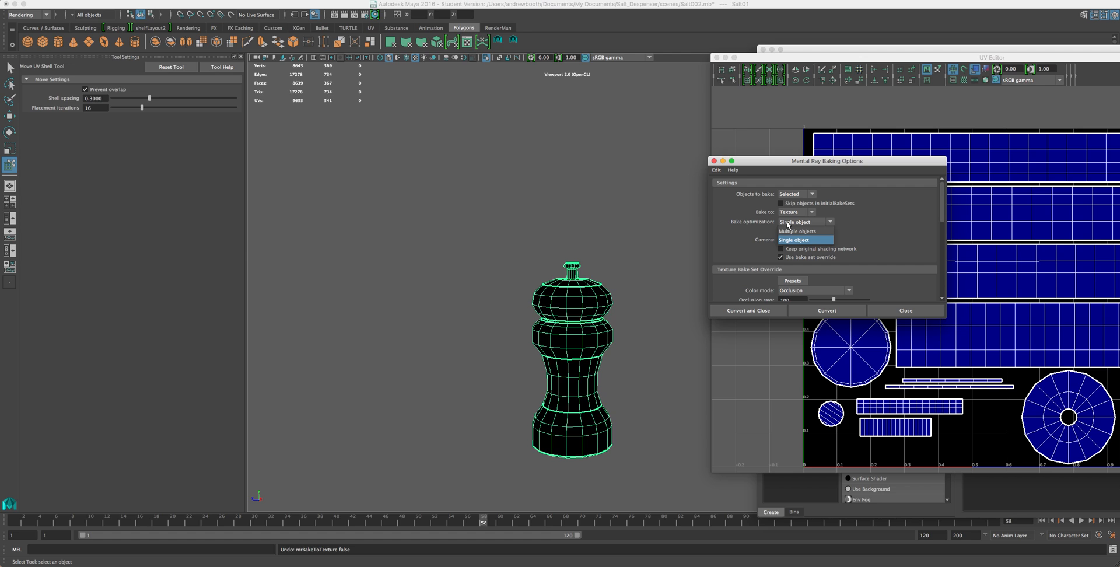
left_click(785, 223)
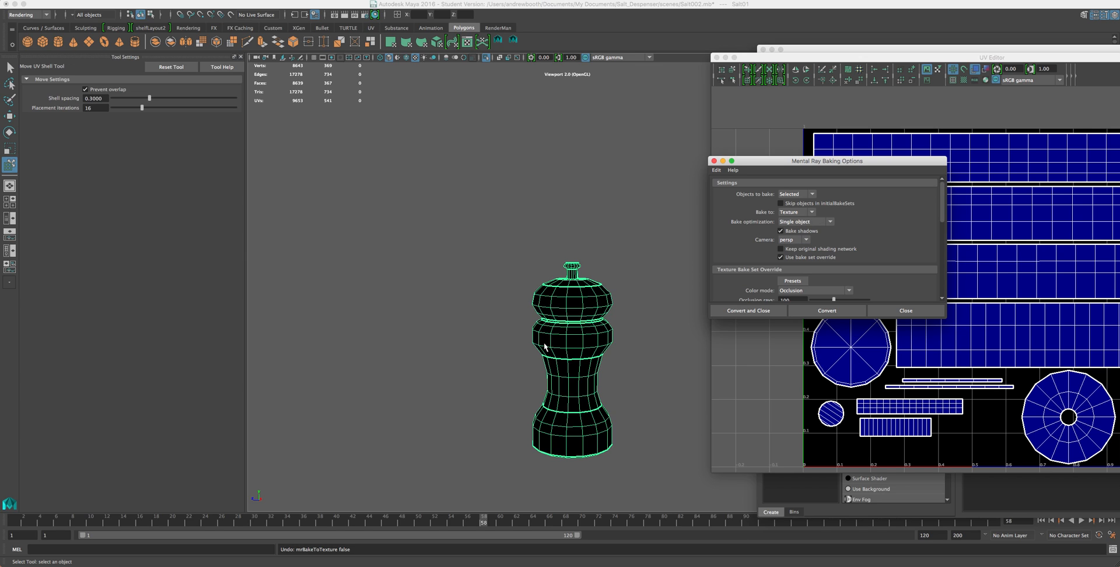
left_click(787, 222)
left_click(787, 243)
Step: Set the baked texture's file prefix to Salt and review the remaining texture bake override settings
scroll(780, 248, "down", 3)
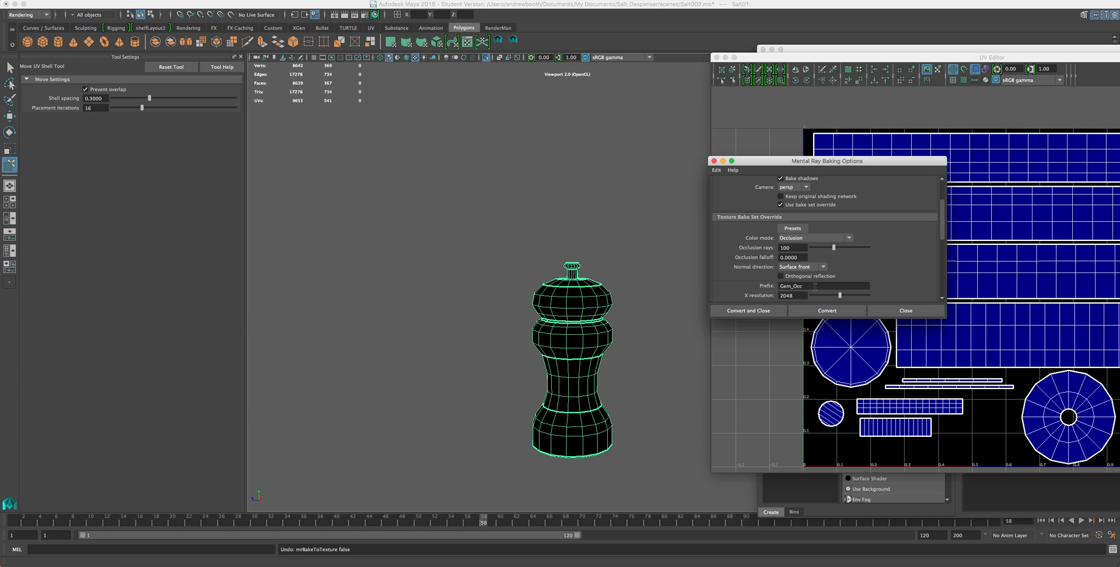
left_click_drag(803, 286, 742, 287)
type("Salt")
scroll(776, 251, "down", 5)
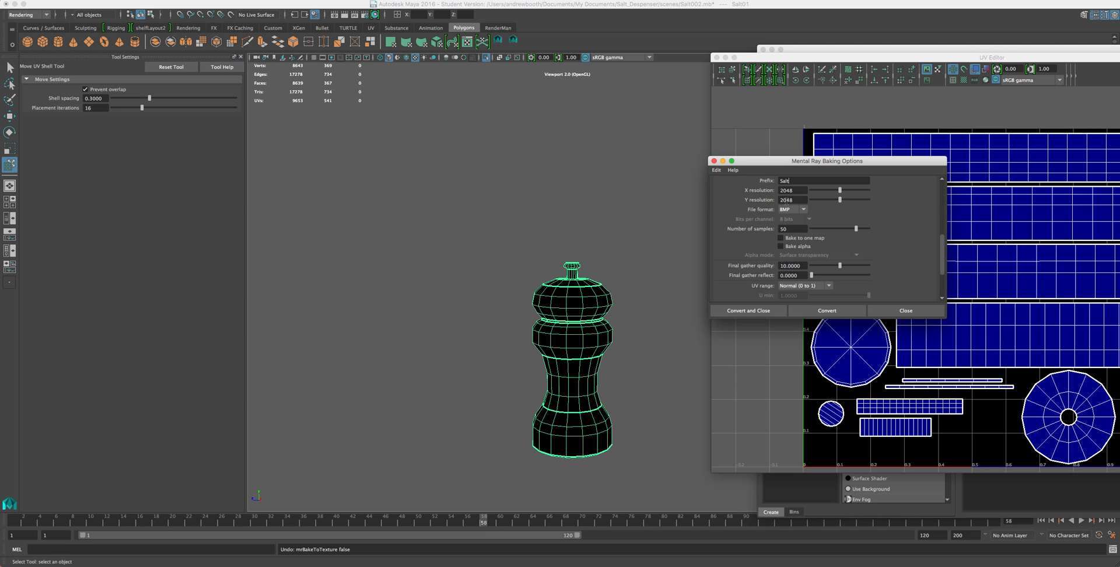
left_click(793, 228)
scroll(840, 269, "down", 5)
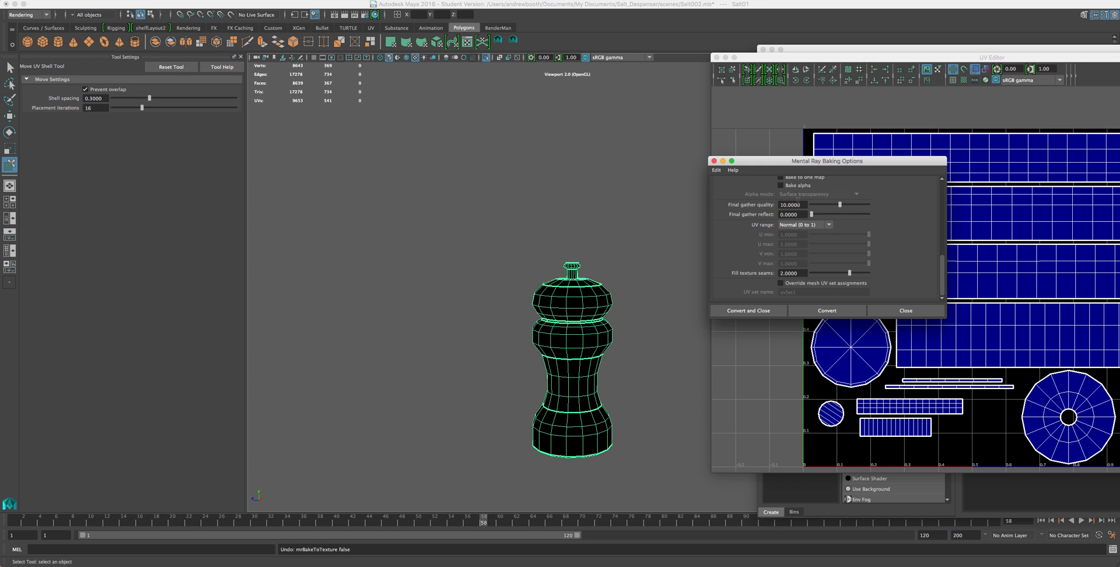
Step: Turn off the viewport's object isolation to show the salt dispenser together with the human figure
left_click(485, 57)
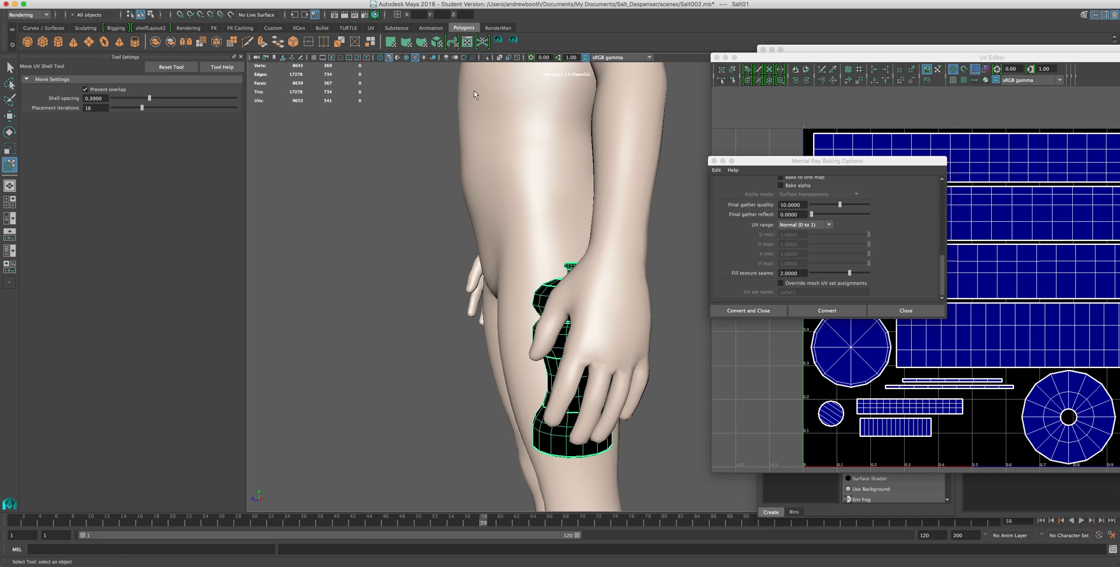
scroll(521, 251, "down", 5)
left_click_drag(486, 248, 570, 247, "alt")
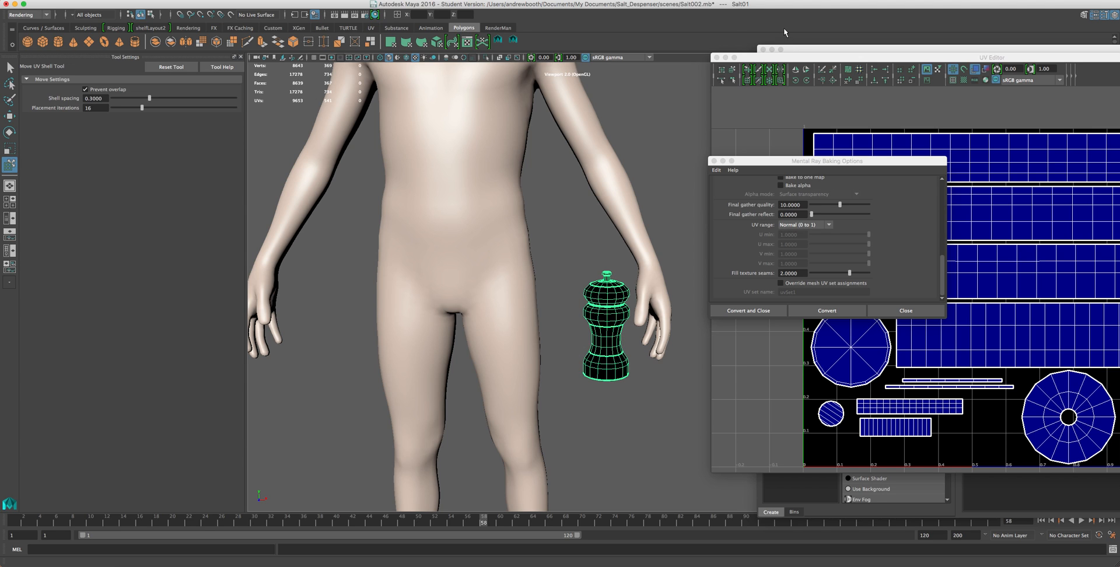
Step: Move the floating windows clear of the layer list and hide the Scaler display layer
left_click_drag(920, 57, 567, 291)
left_click(564, 172)
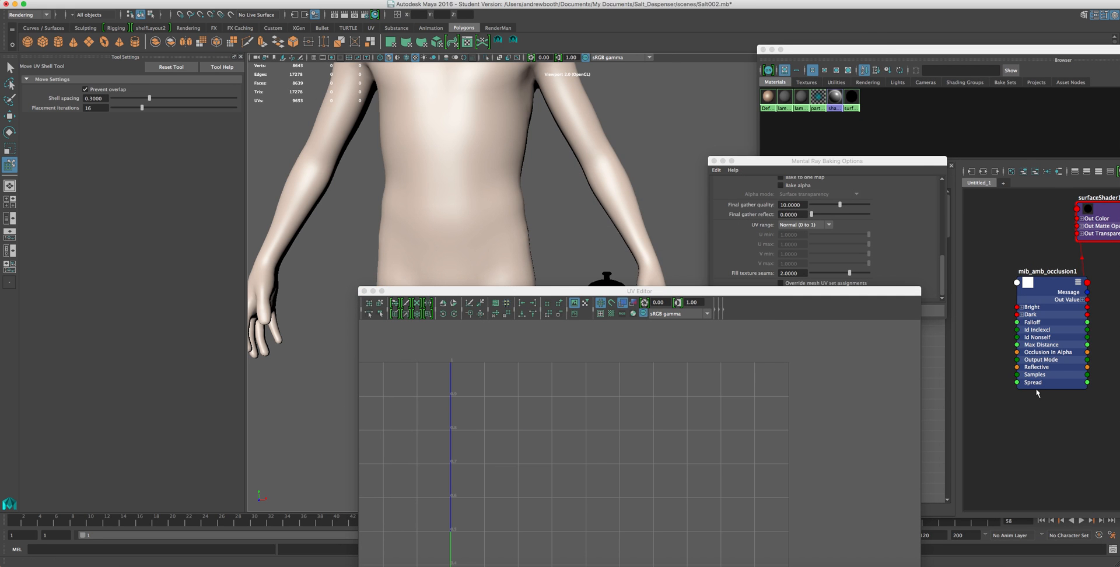
left_click_drag(882, 4, 818, 3)
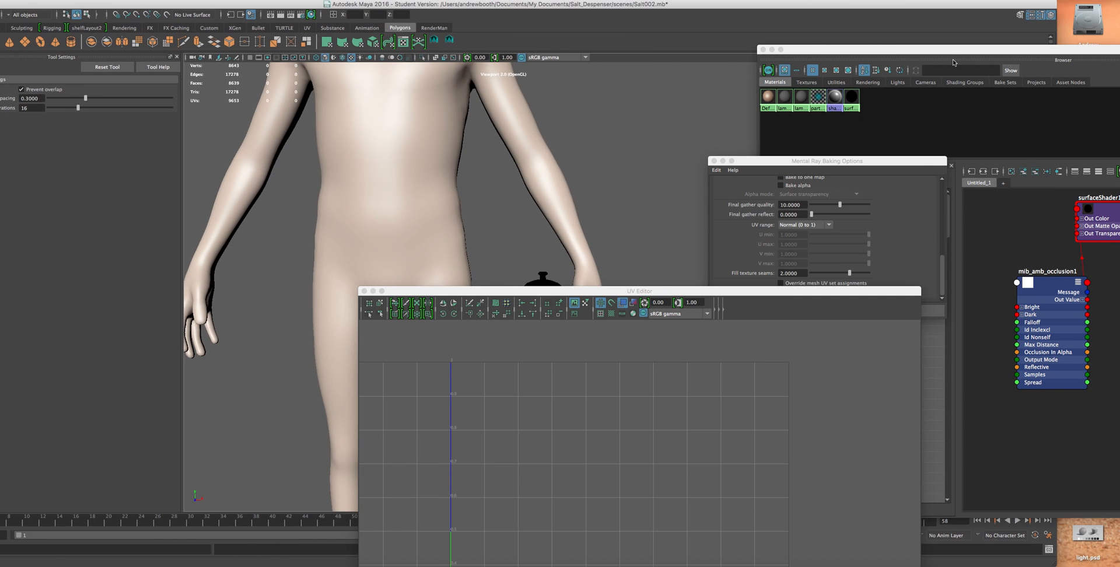
left_click_drag(954, 62, 1113, 478)
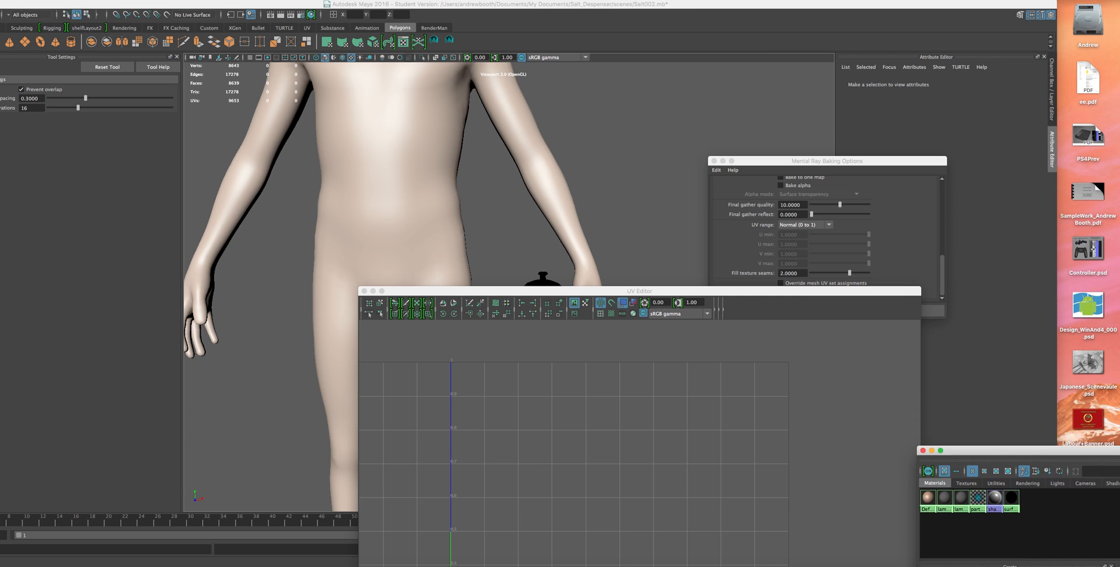
left_click(1050, 153)
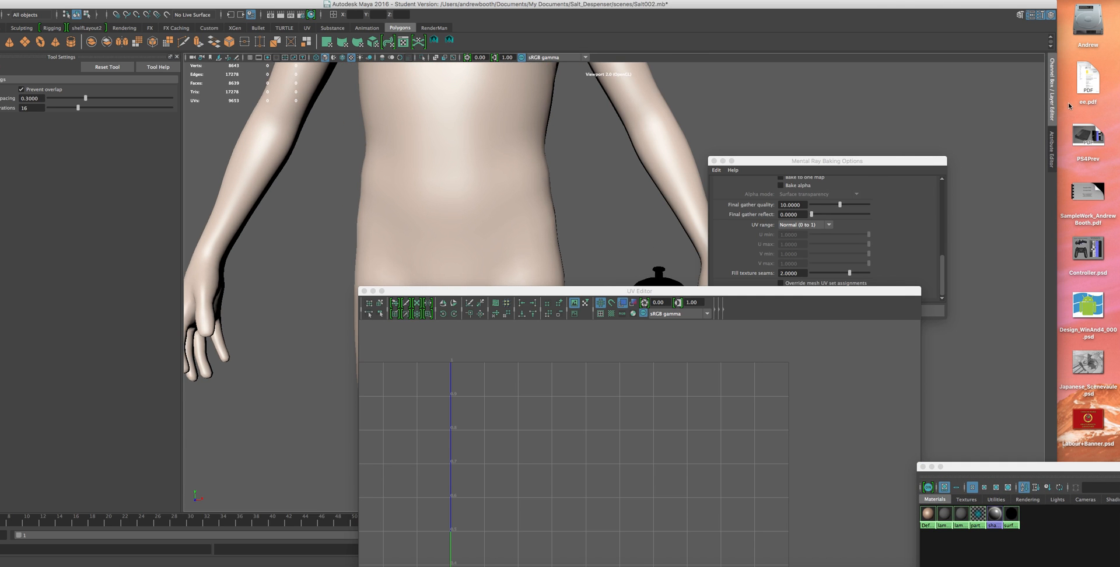
left_click(1051, 101)
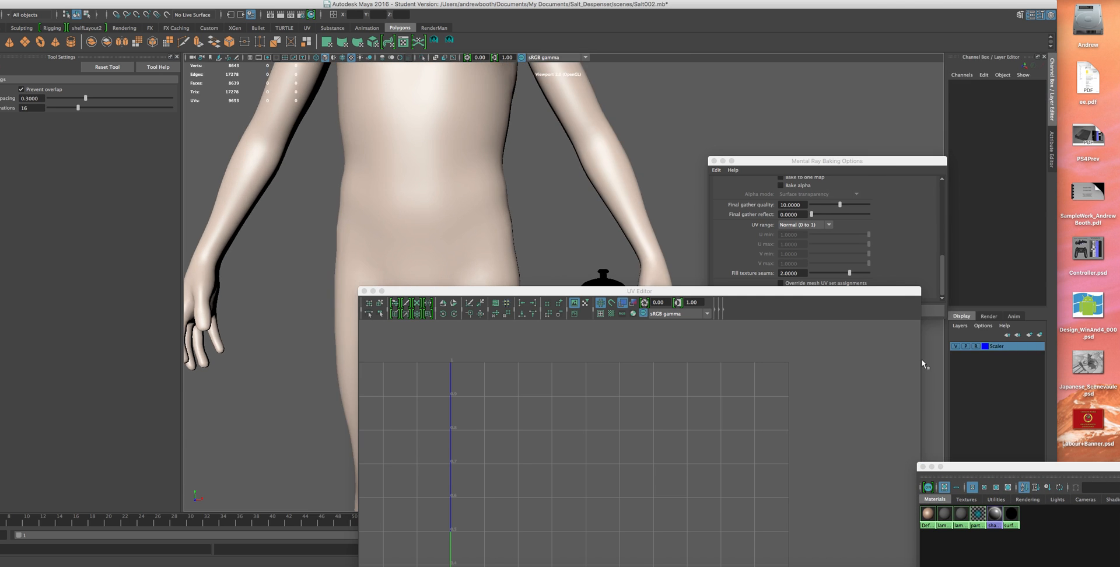
left_click(955, 346)
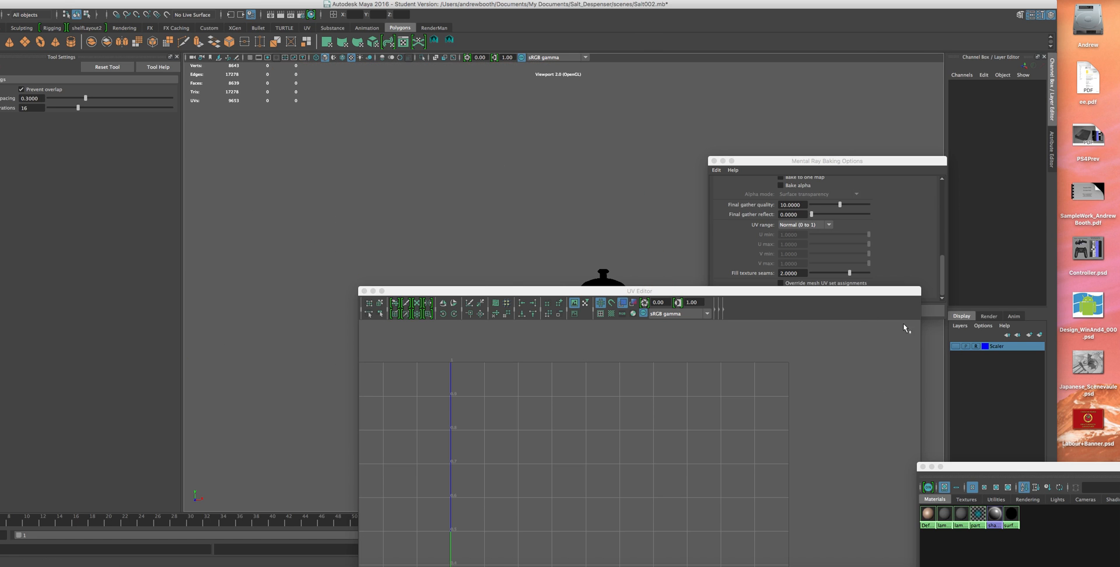
Step: Select the salt dispenser, move the UV Editor clear of it and shift it to Translate X -13.092
left_click(607, 282)
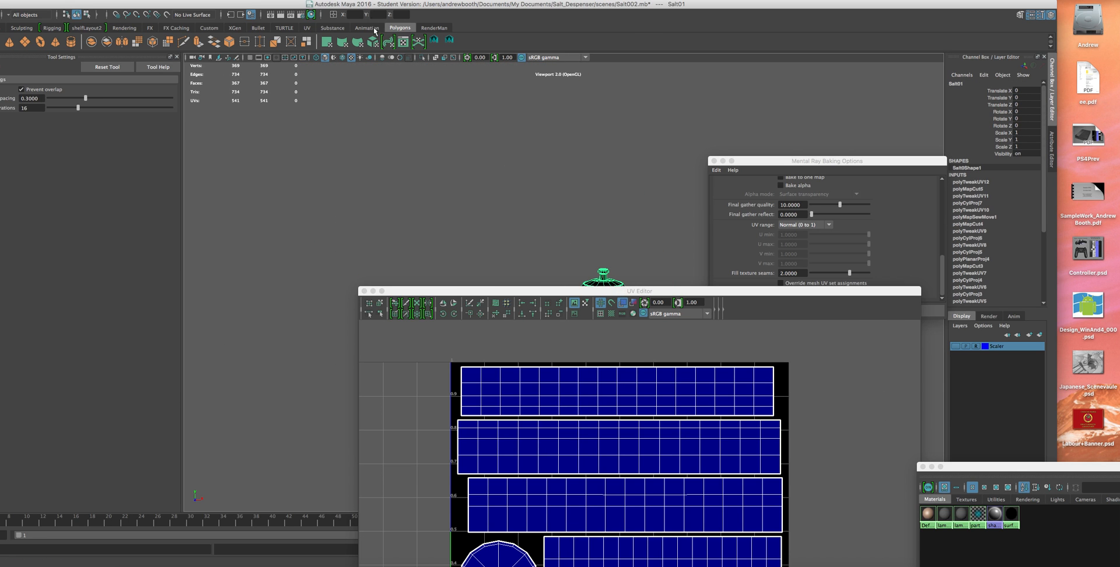
left_click_drag(523, 291, 873, 106)
left_click_drag(765, 4, 838, 3)
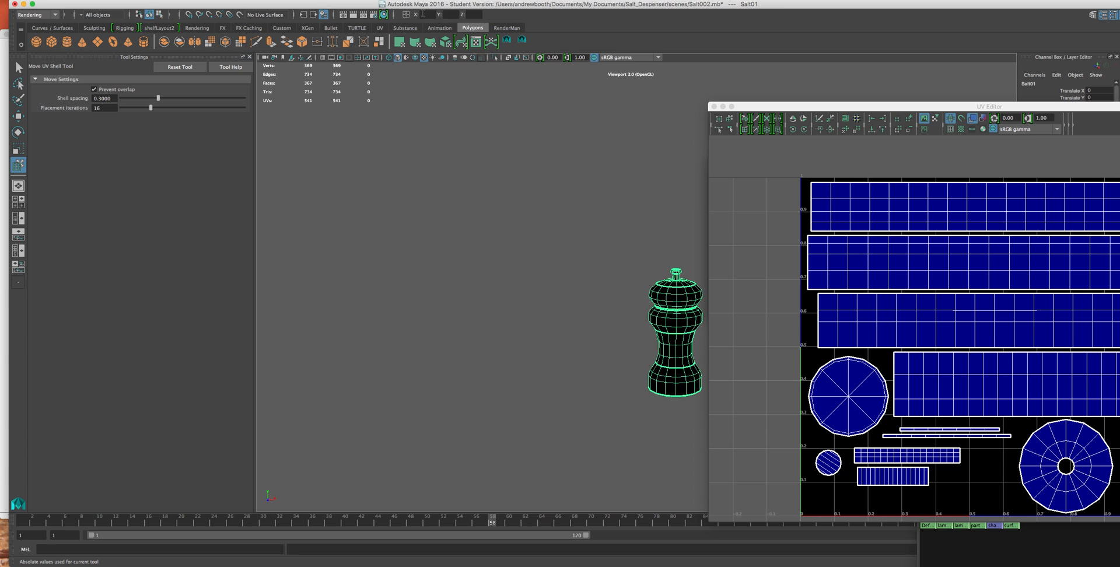
key("super+z")
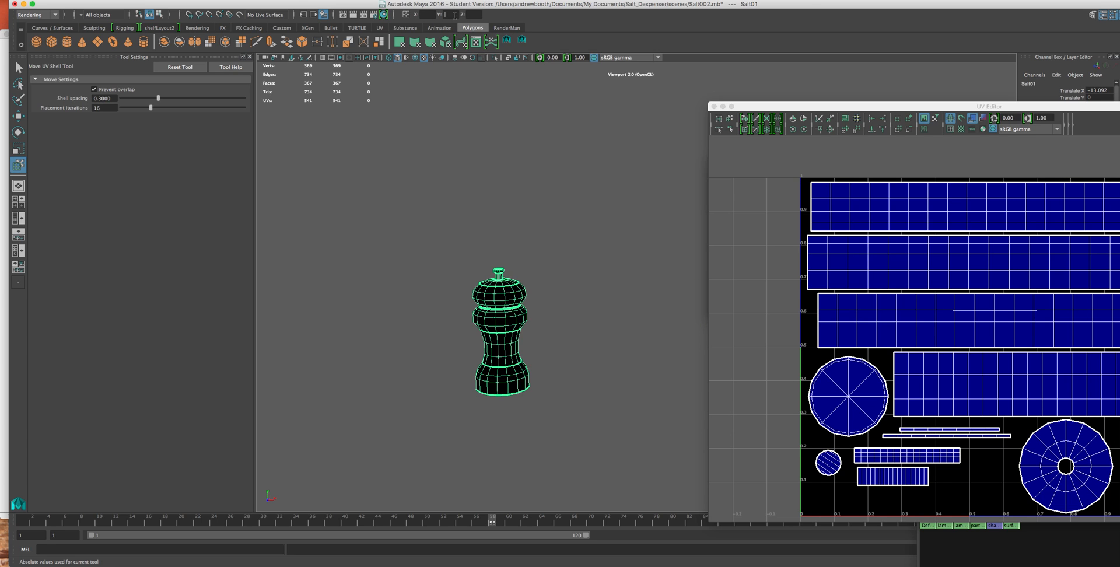
Step: Undo the salt dispenser's last vertical move and frame the dispenser in the viewport
key("super+z")
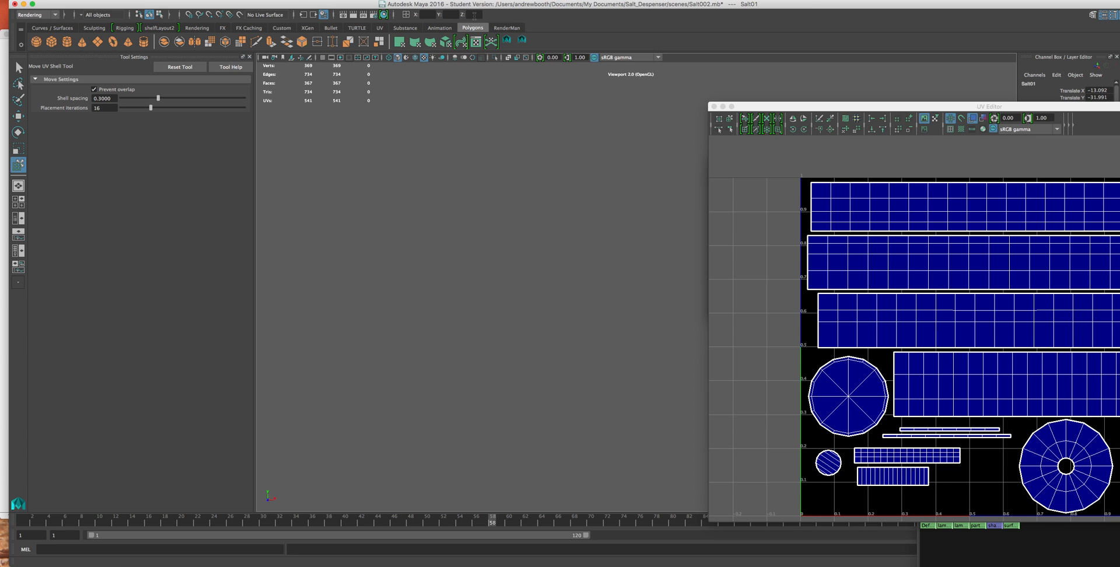
key("1")
key("f")
scroll(525, 259, "down", 5)
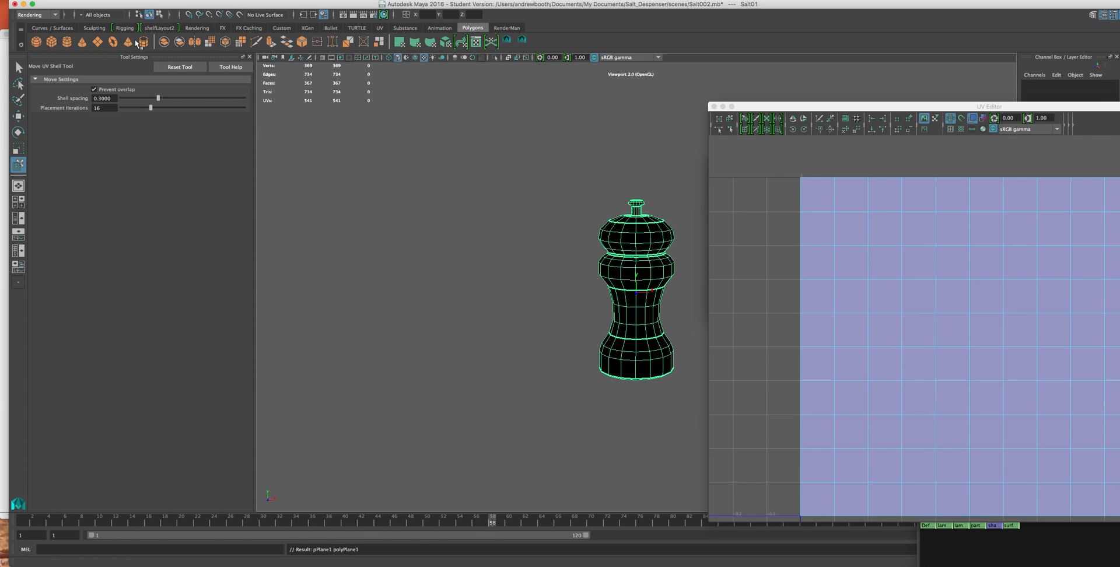
Step: Try to scale the new polygon plane up around the salt dispenser
scroll(543, 333, "down", 5)
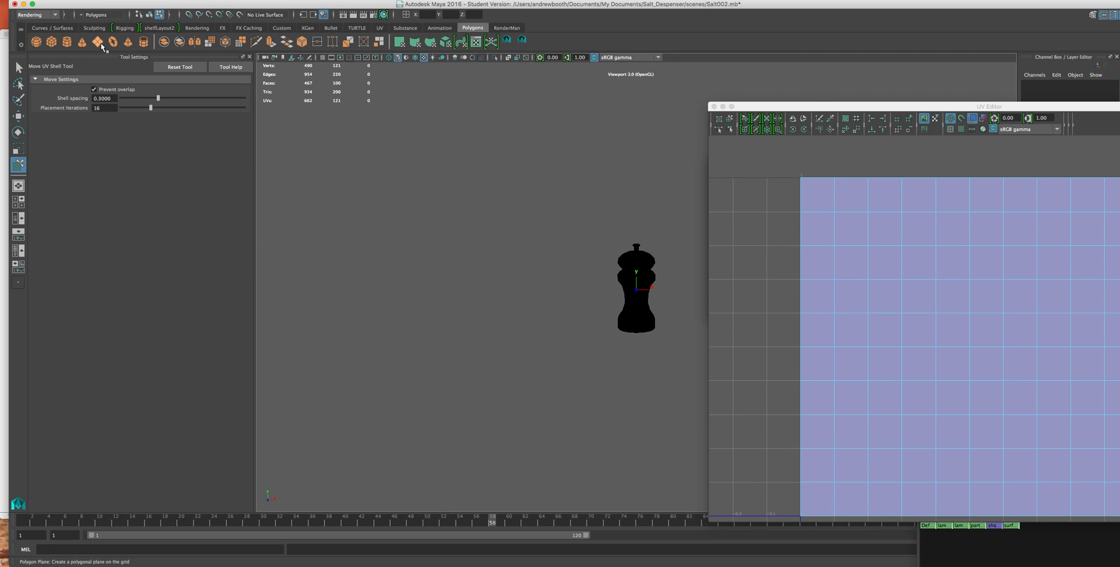
key("r")
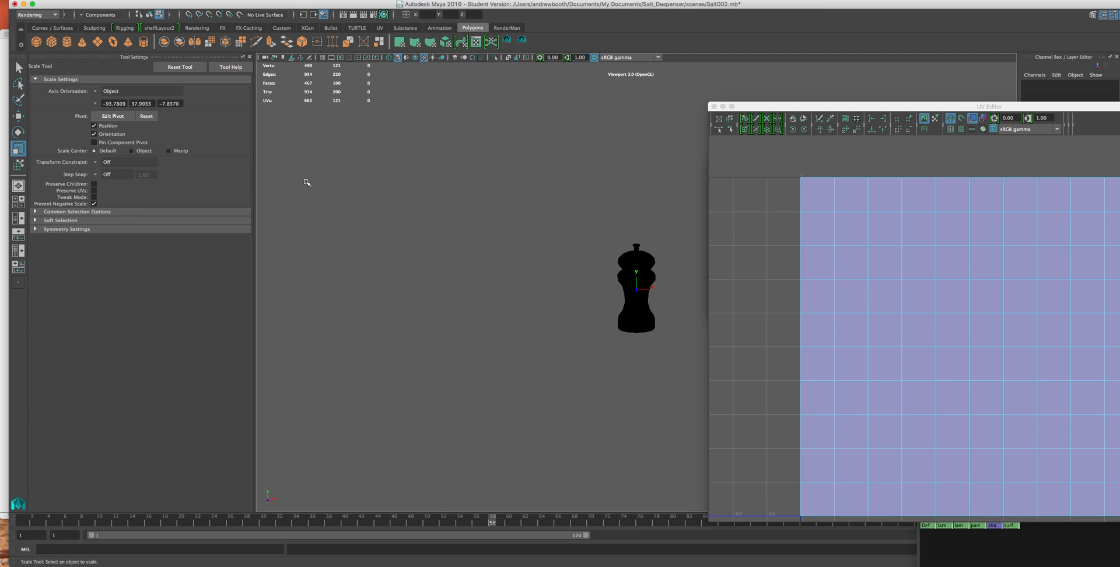
key("w")
key("f")
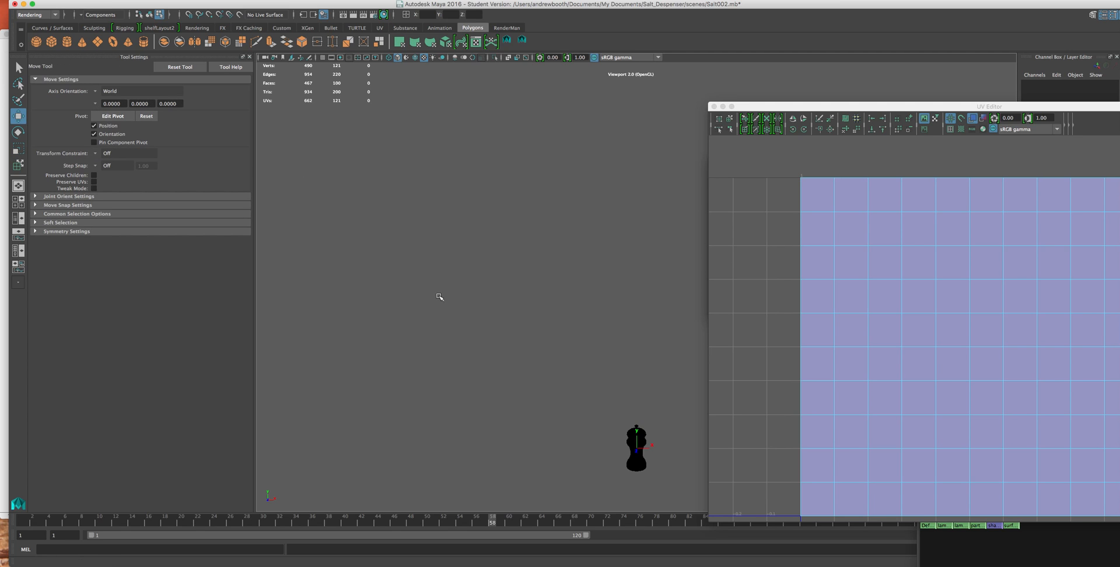
scroll(440, 299, "down", 10)
scroll(440, 300, "up", 5)
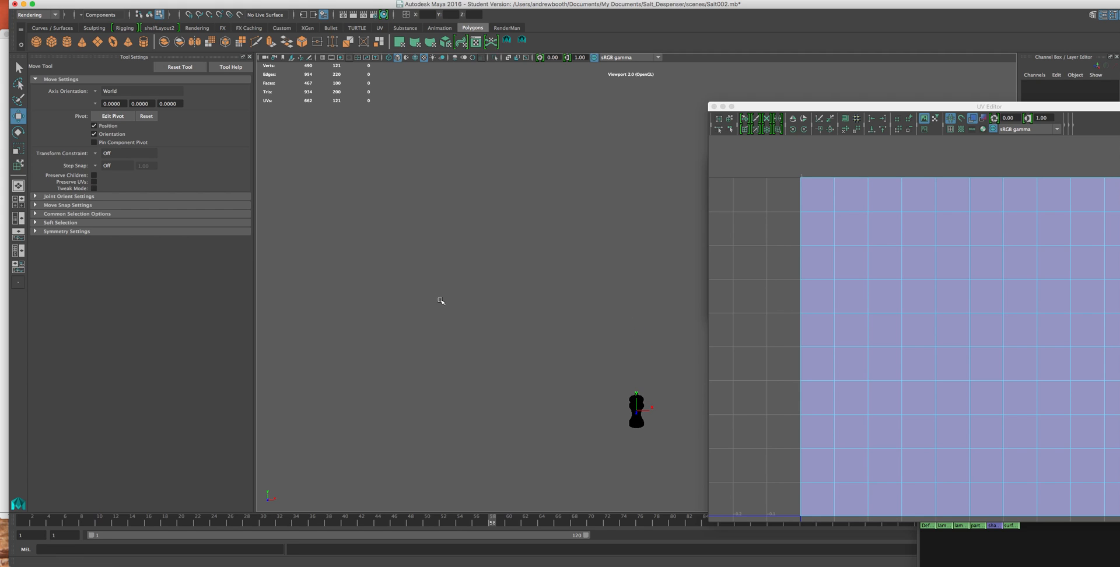
key("r")
scroll(456, 304, "down", 5)
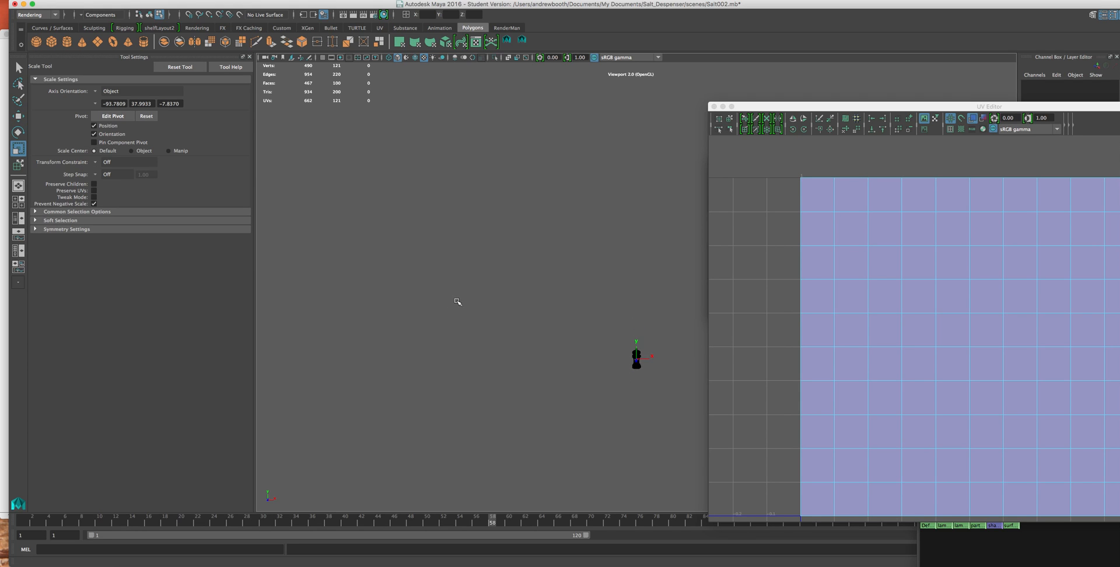
scroll(456, 302, "down", 2)
key("e")
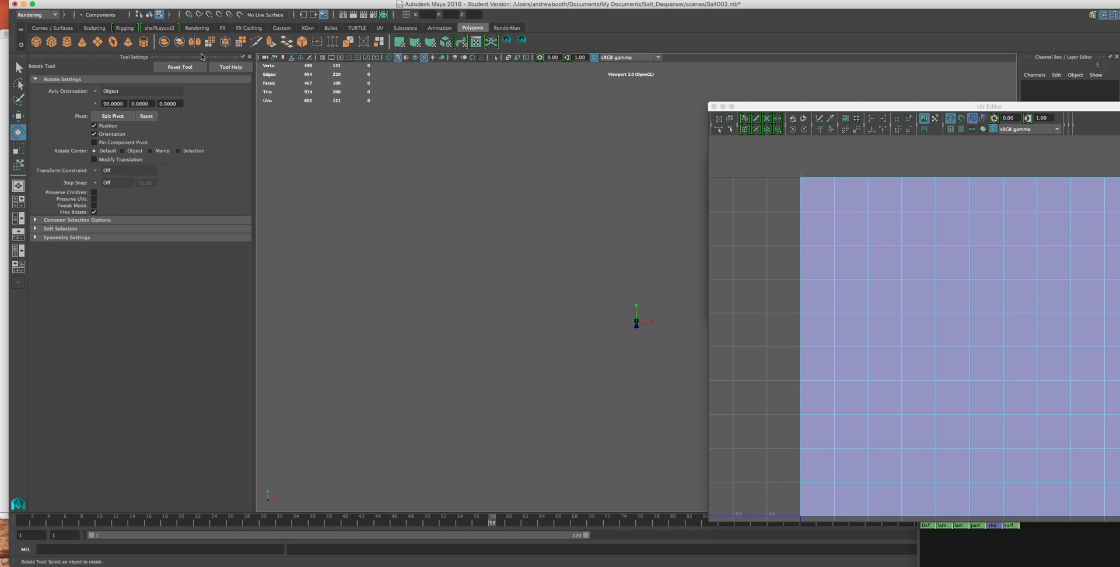
Step: Create a polygon plane with width and height 1, 10 width and 10 height divisions, facing the Y axis
double_click(96, 44)
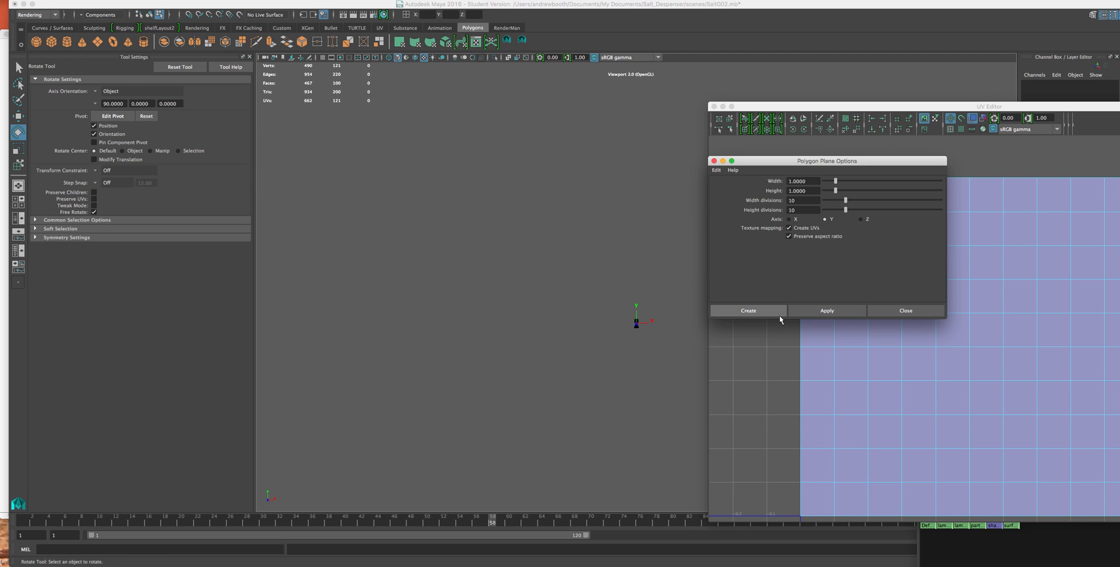
left_click(841, 313)
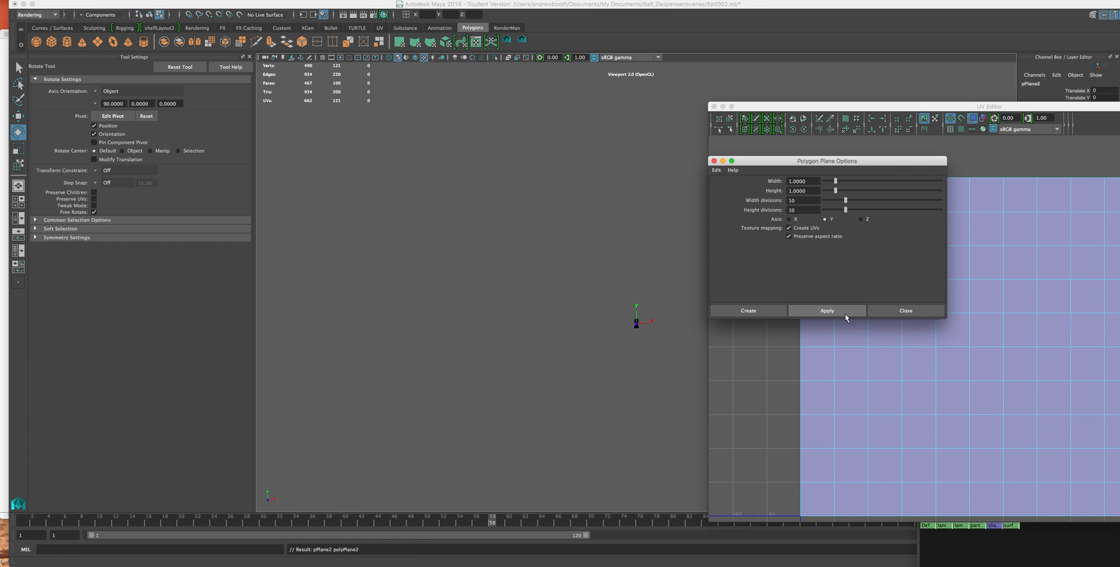
left_click(918, 312)
scroll(637, 427, "up", 10)
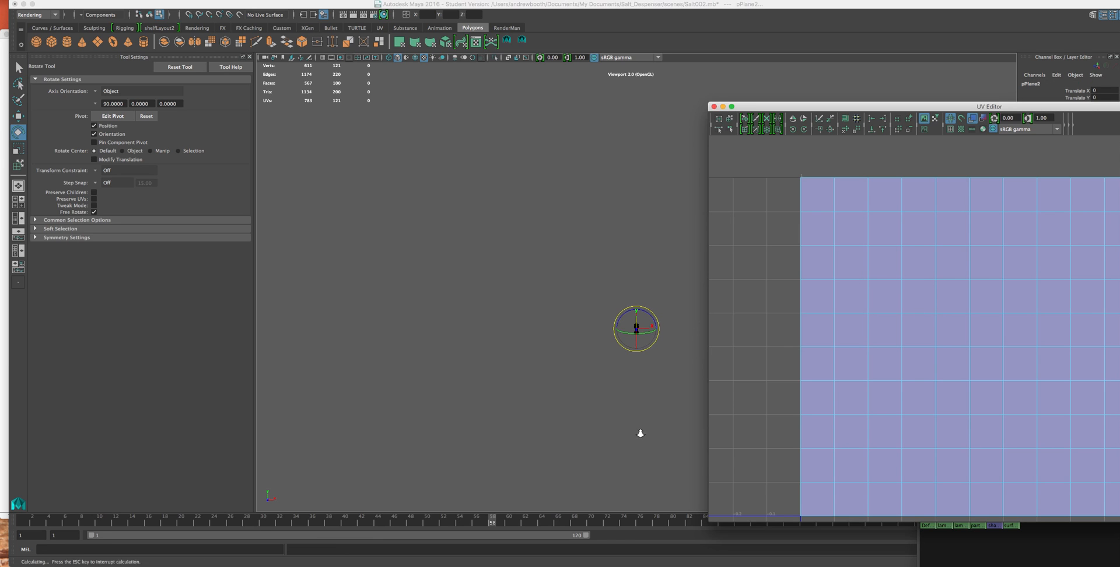
scroll(637, 427, "up", 2)
key("f")
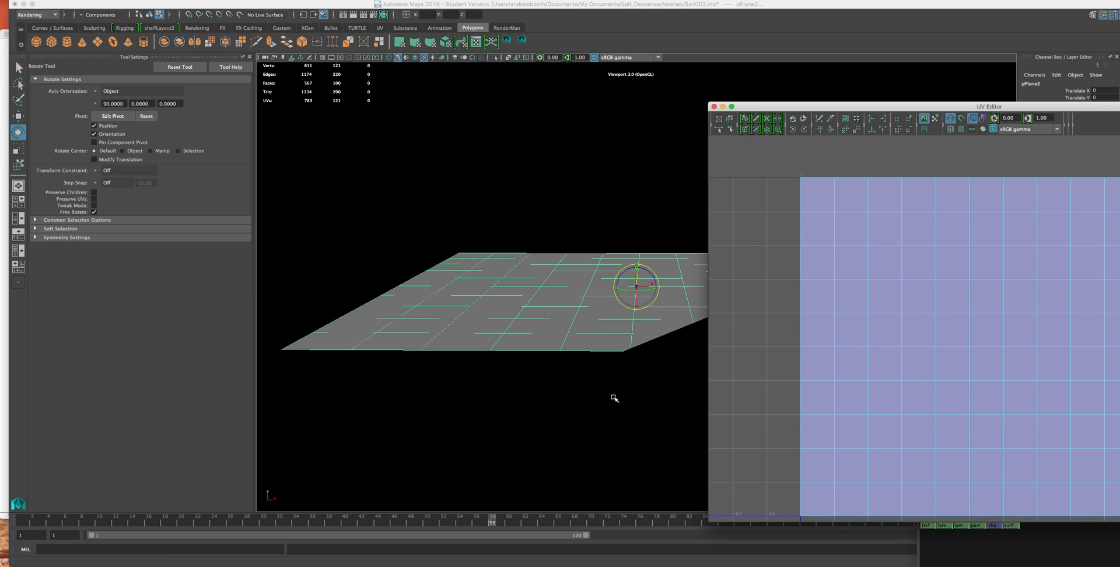
Step: Scale the plane up uniformly into a wide floor extending well beyond the salt dispenser on all sides
scroll(614, 400, "down", 3)
scroll(613, 396, "down", 5)
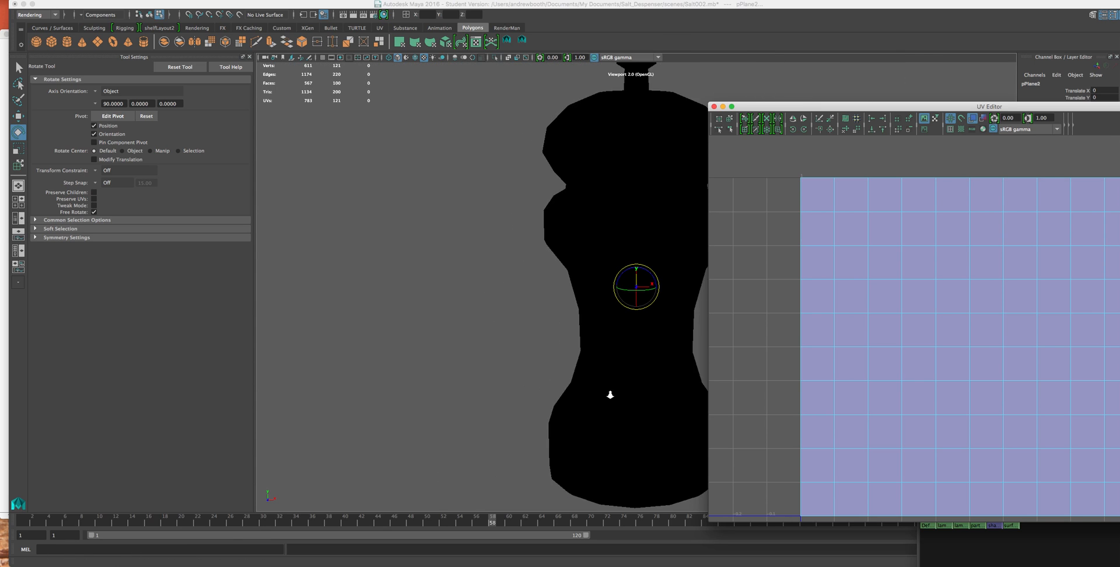
scroll(607, 350, "down", 2)
middle_click_drag(592, 343, 512, 282, "alt")
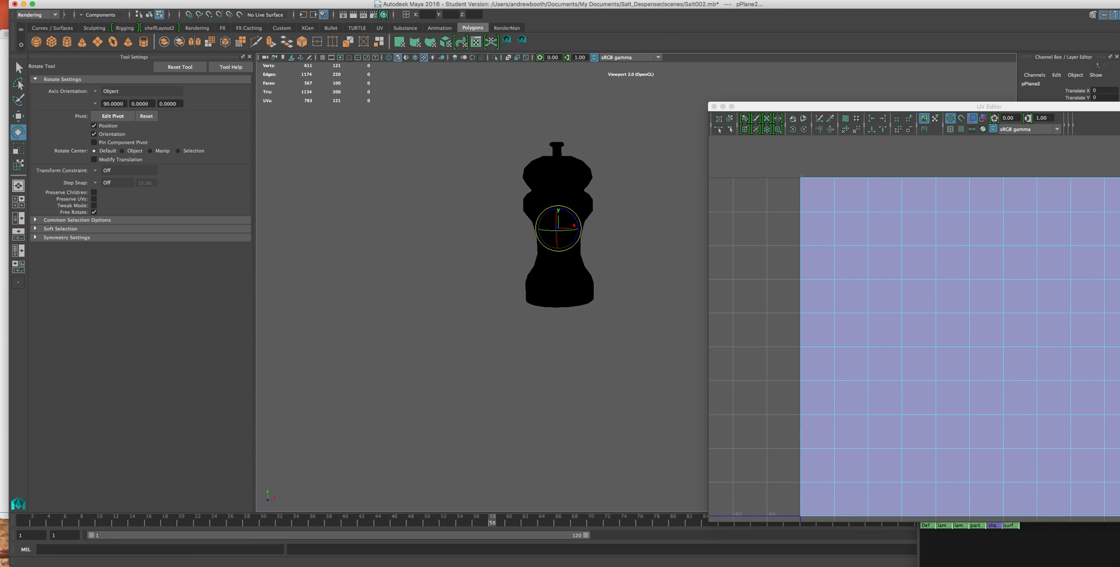
key("r")
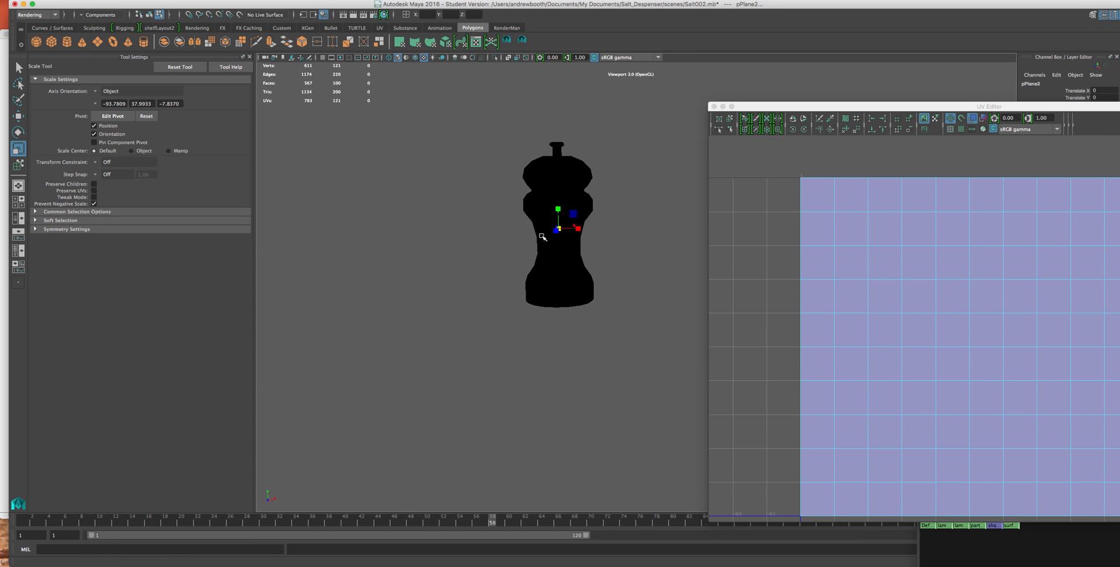
left_click_drag(563, 228, 703, 223)
key("super+z")
left_click_drag(545, 276, 489, 301, "alt")
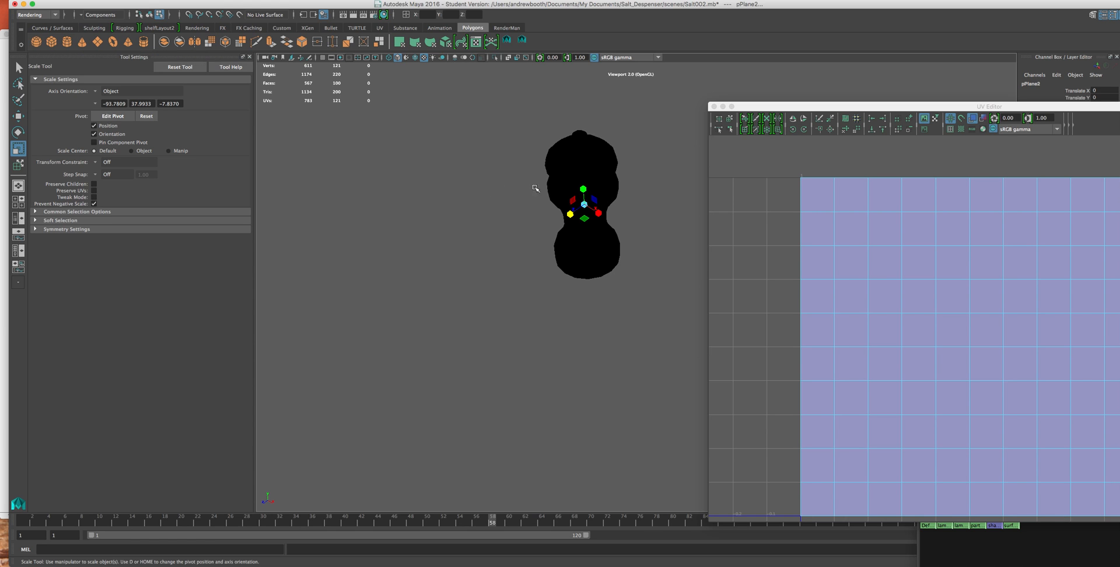
left_click_drag(587, 204, 796, 302)
left_click_drag(473, 340, 502, 315, "alt")
Step: Lower the plane to Translate Y -4.567 so it sits at the salt dispenser's base
key("w")
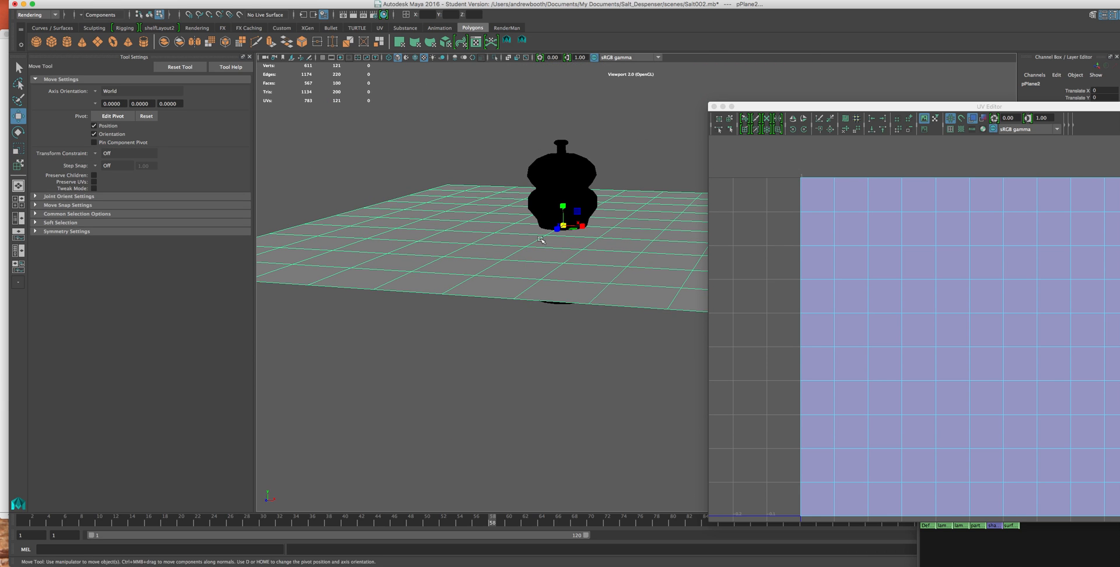
left_click_drag(560, 209, 548, 305)
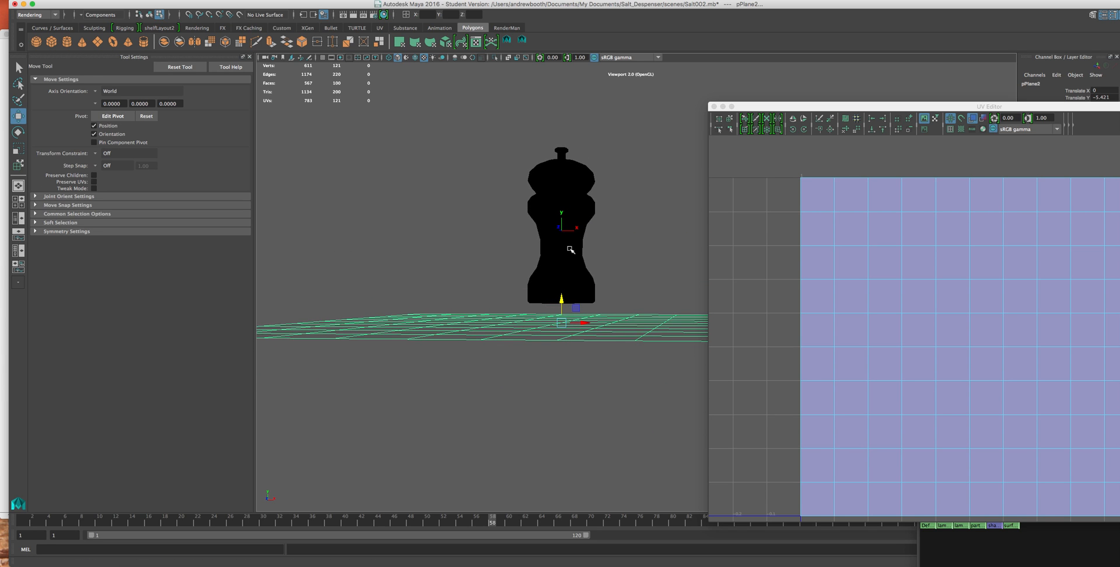
left_click(548, 215)
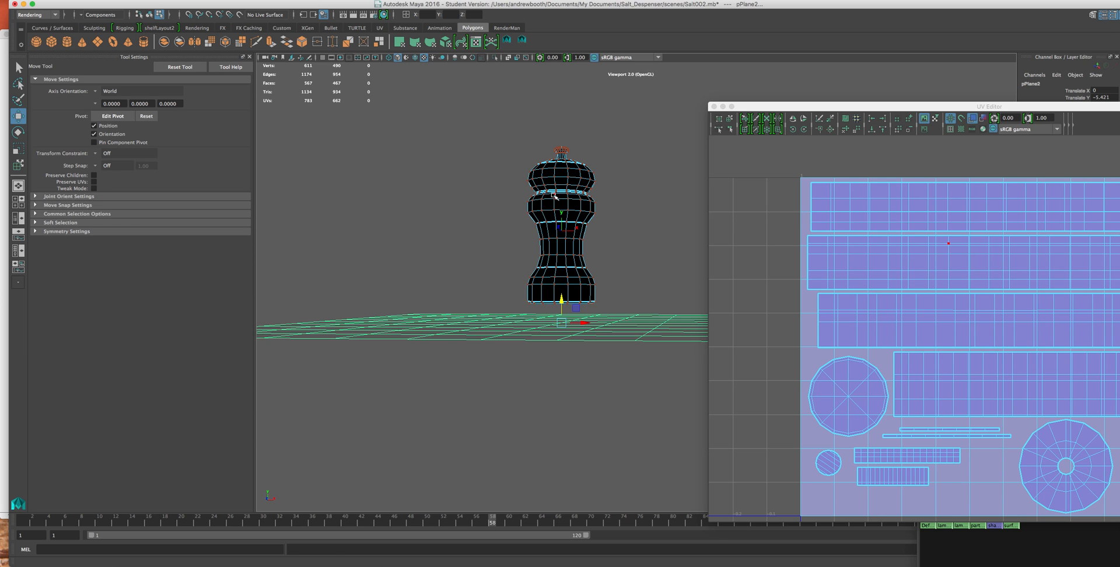
right_click_drag(554, 195, 593, 186)
right_click_drag(485, 322, 533, 315)
left_click(537, 328)
left_click_drag(561, 300, 564, 283)
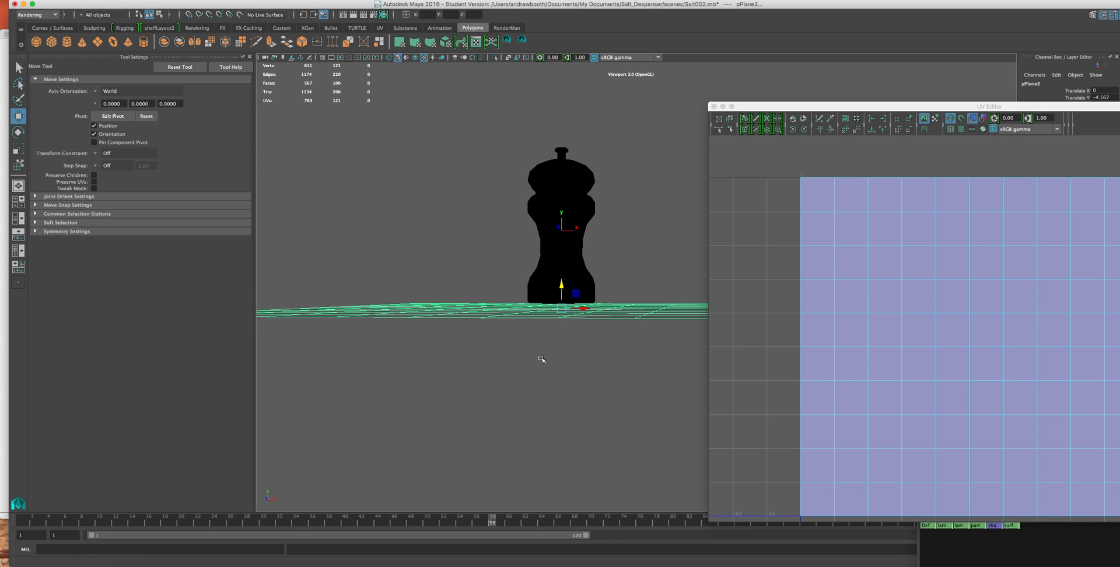
mouse_move(542, 362)
left_mouse_down("alt")
mouse_move(543, 313)
mouse_move(544, 382)
left_mouse_up("alt")
left_click(567, 201)
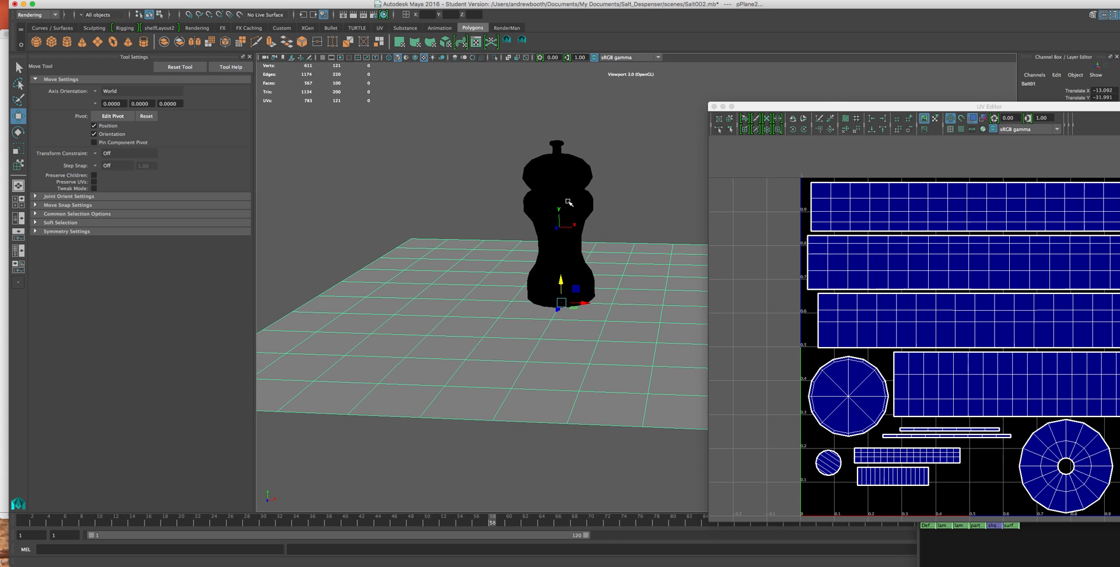
left_click(247, 0)
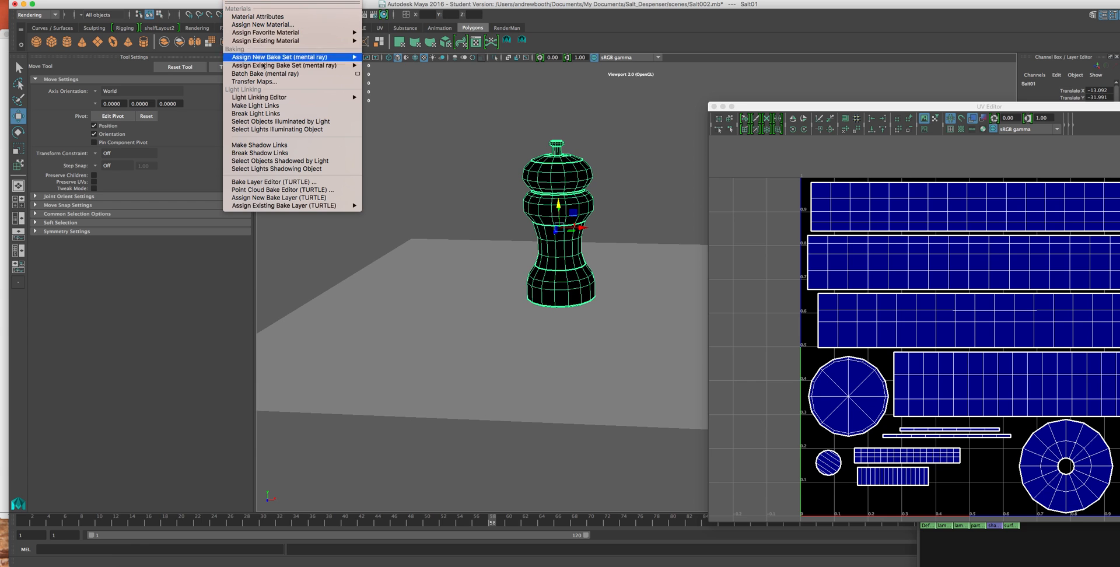
left_click(286, 74)
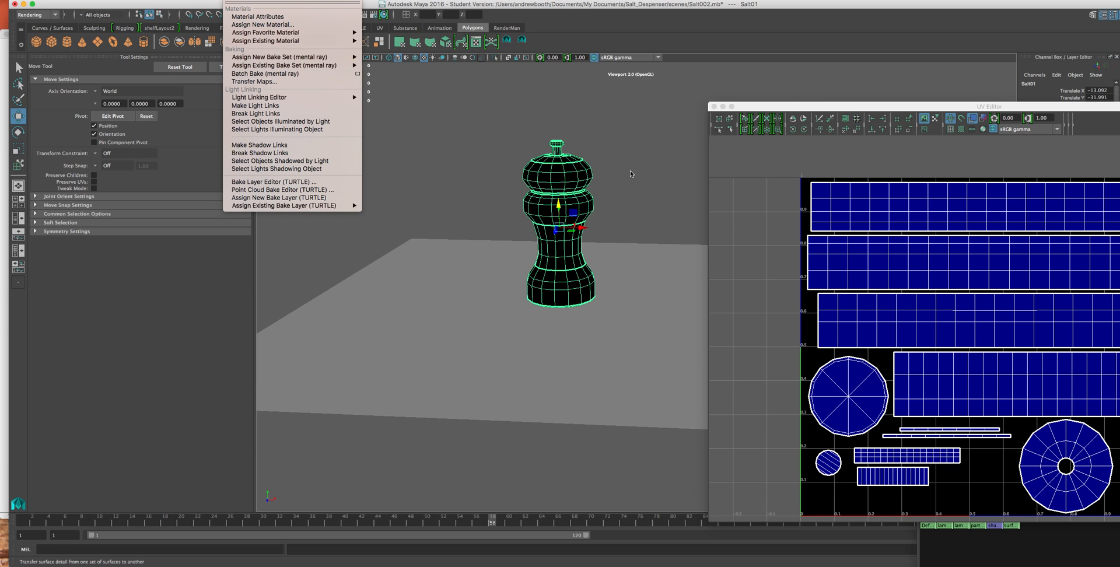
Step: Clear the Hypershade and UV Editor windows off the screen to uncover the whole viewport
left_click(1021, 515)
left_click(1030, 557)
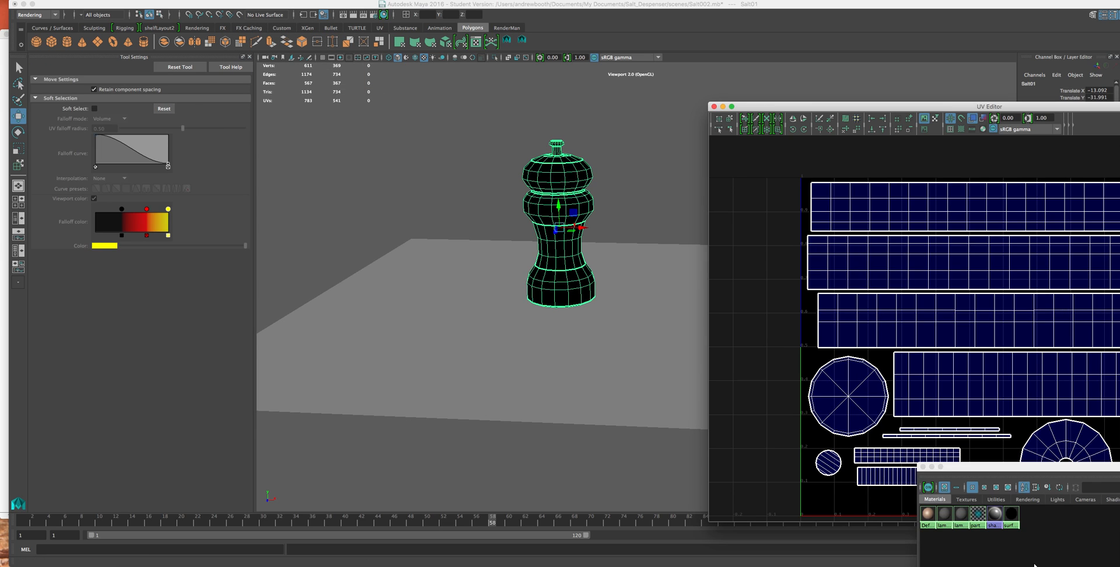
left_click(922, 468)
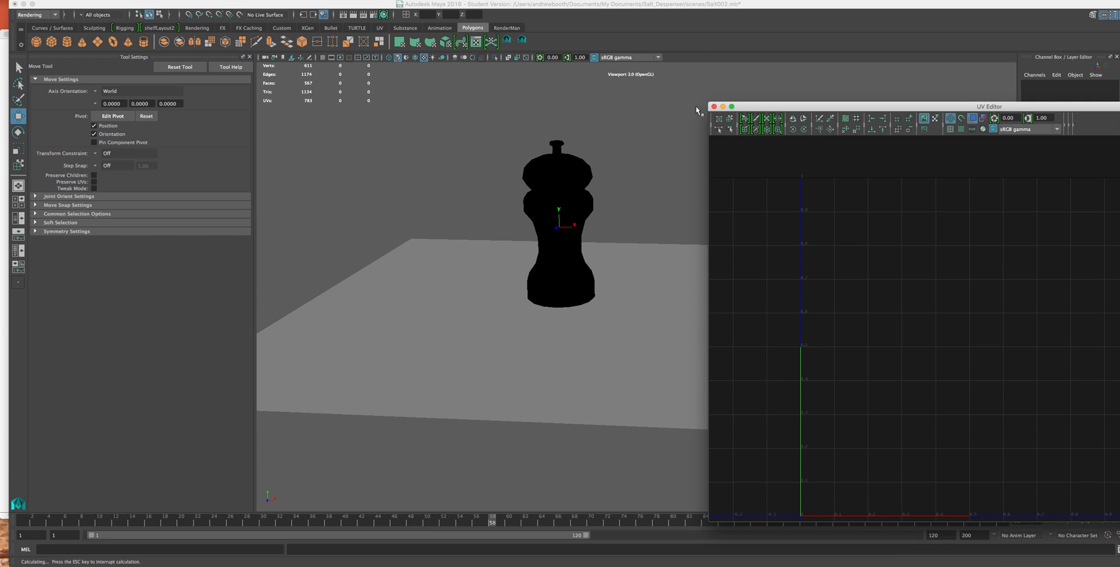
left_click(714, 106)
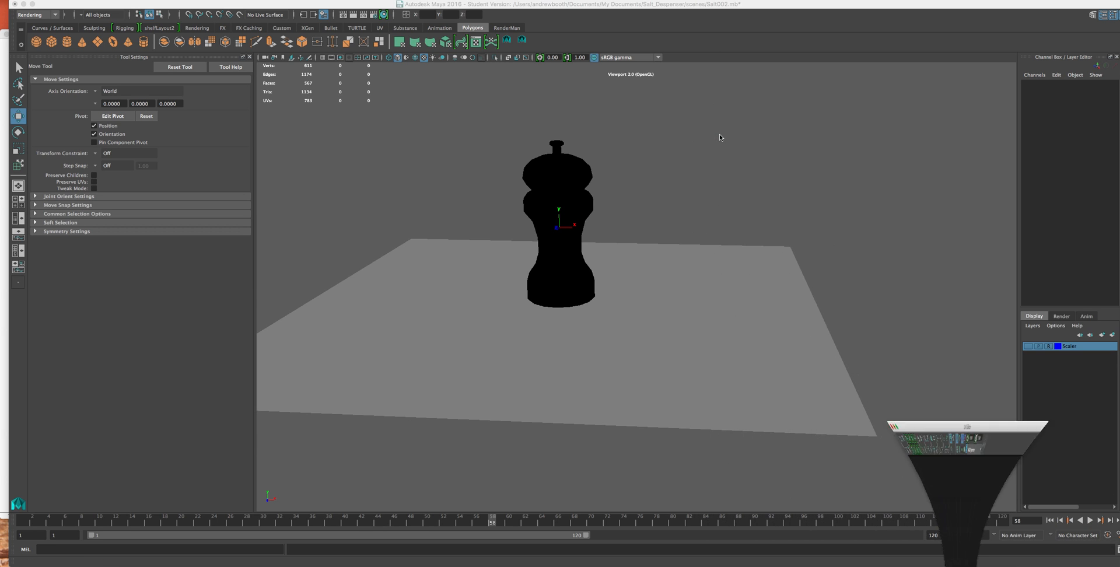
mouse_move(746, 5)
left_mouse_down()
mouse_move(778, 330)
mouse_move(745, 7)
left_mouse_up()
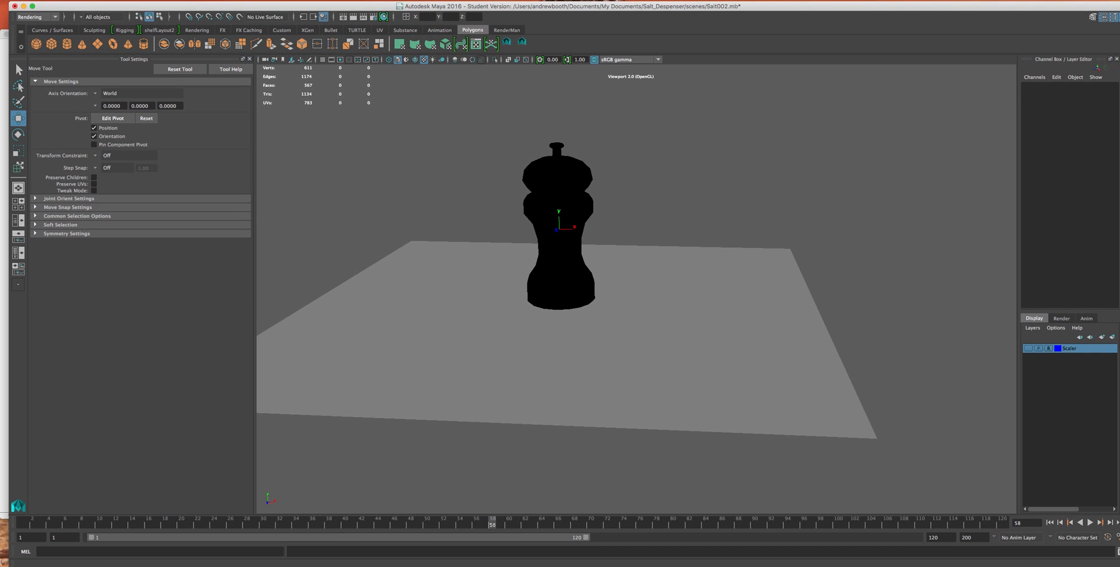
Step: Open the options for the mental ray batch bake
left_click(296, 1)
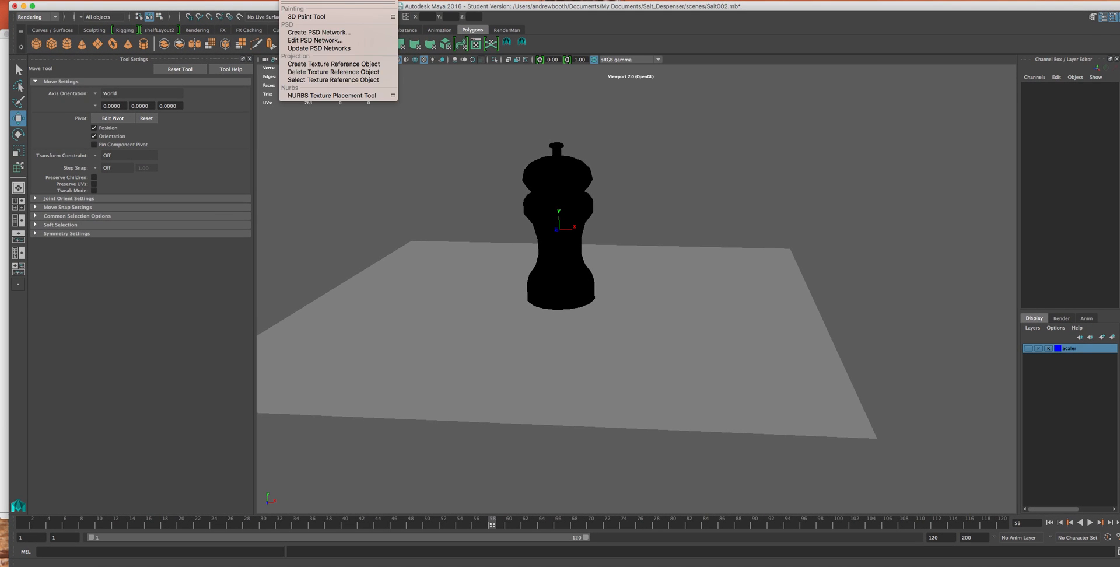
mouse_move(250, 0)
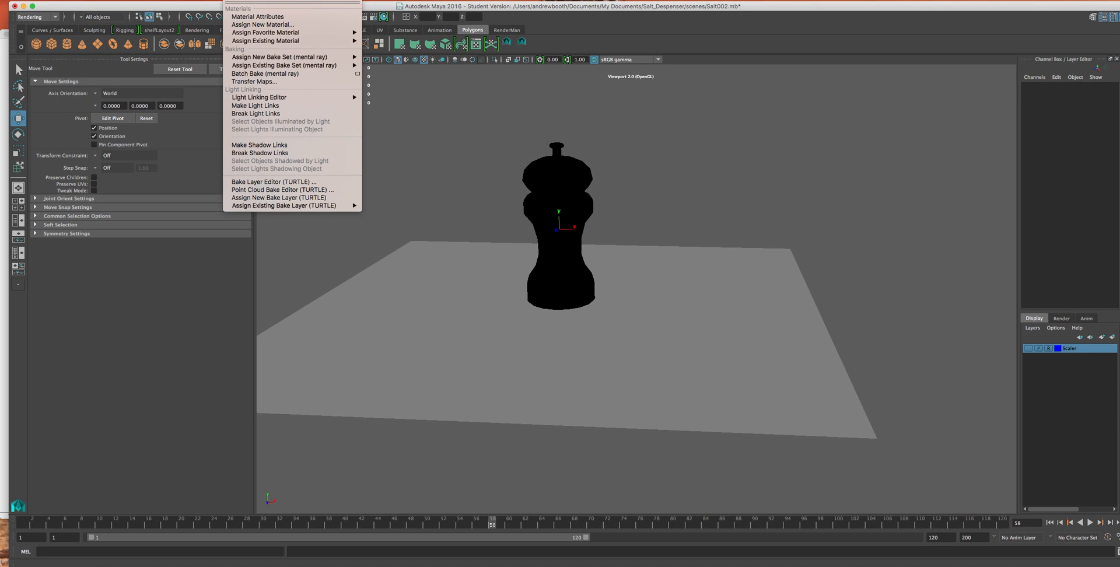
left_click(358, 74)
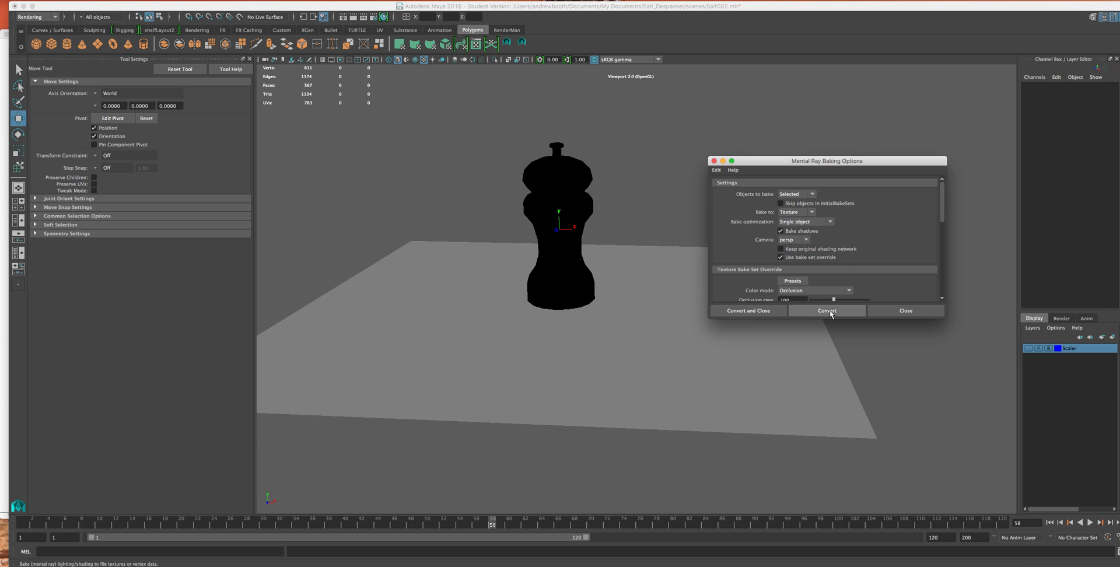